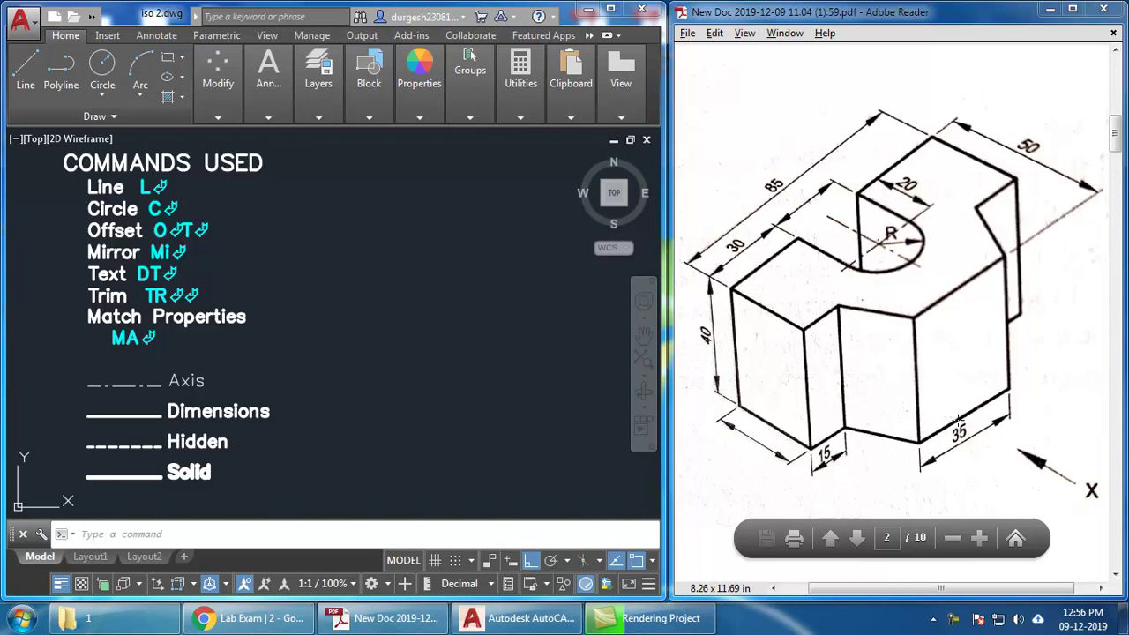
# - Bring up the isometric drawing of the V-notched bracket on page 3 of the reference PDF
pyautogui.click(860, 326)
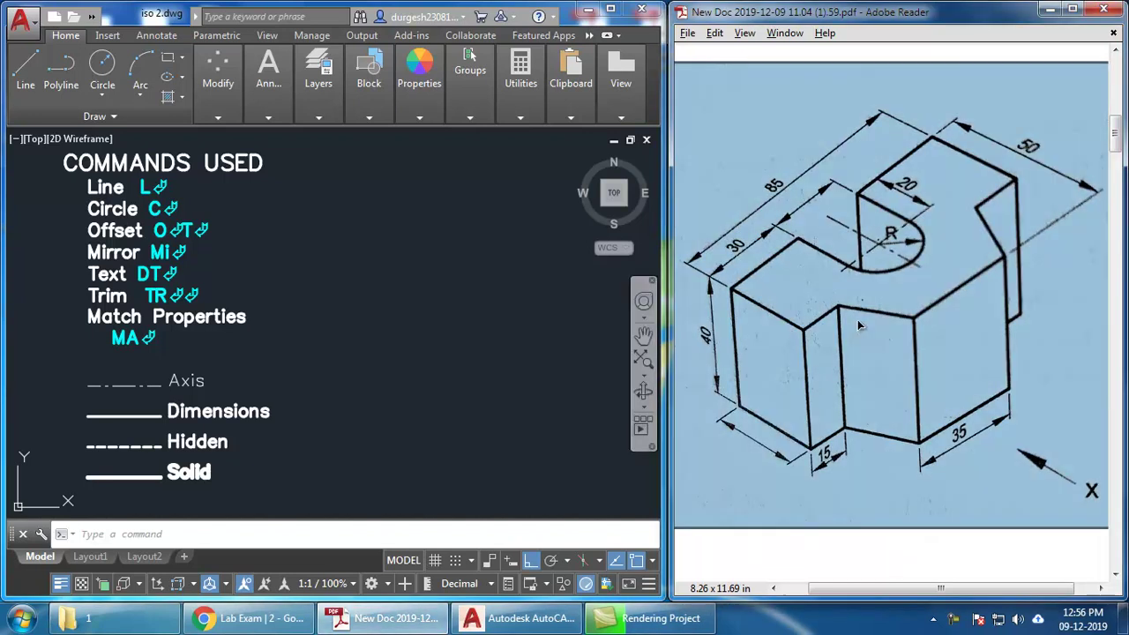
pyautogui.scroll(-10, 860, 326)
pyautogui.scroll(-10, 860, 350)
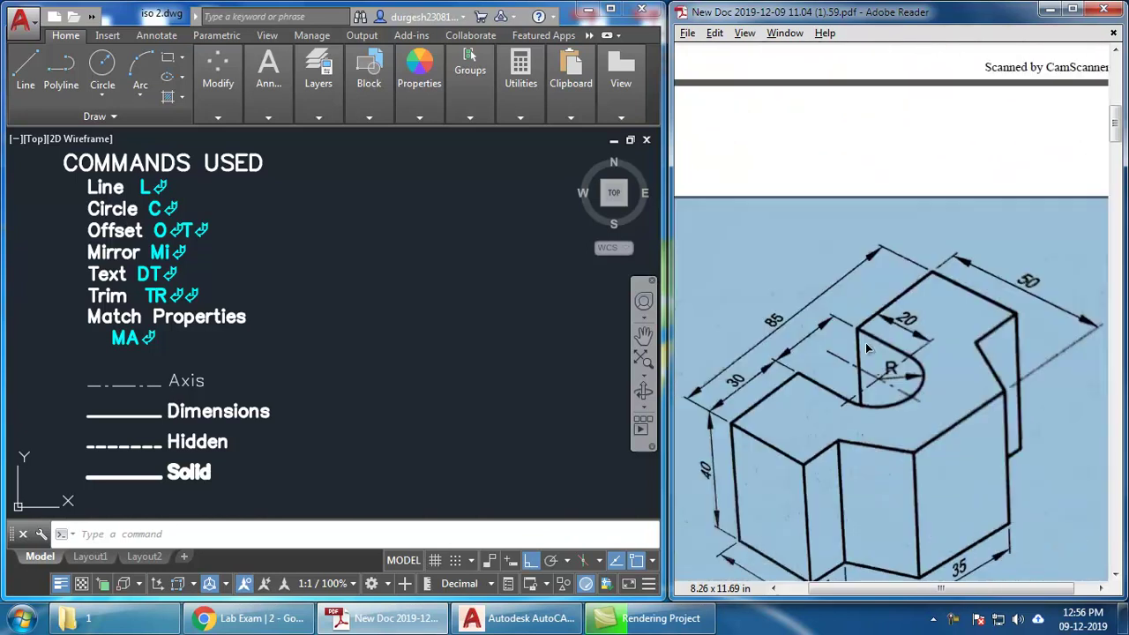
pyautogui.scroll(-3, 866, 351)
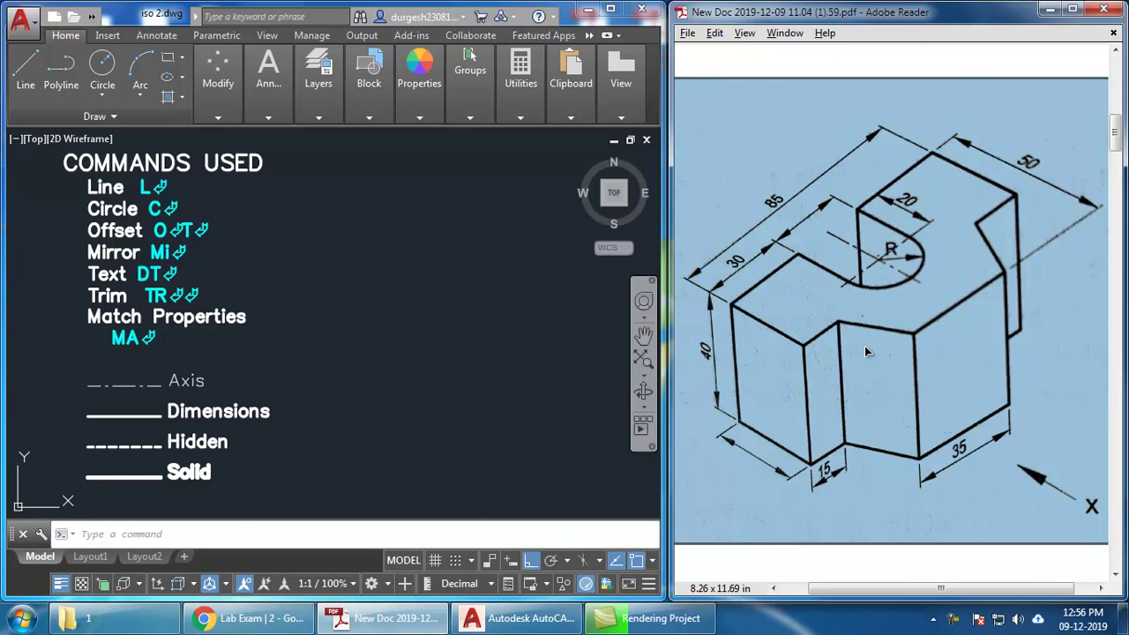
pyautogui.scroll(-10, 843, 357)
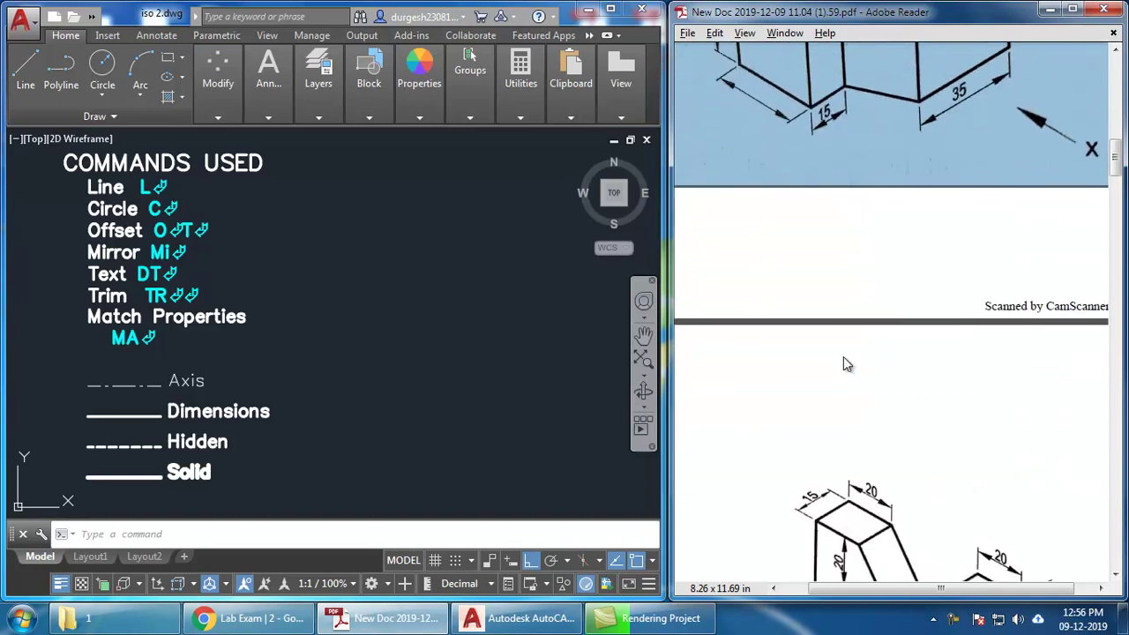
pyautogui.scroll(-2, 849, 354)
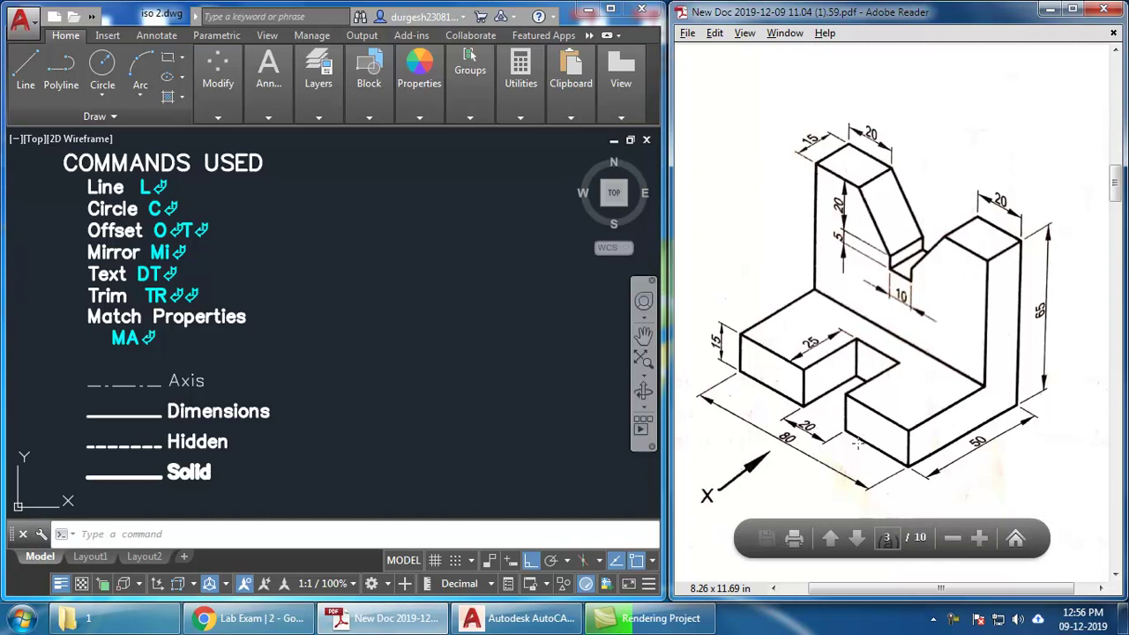
pyautogui.click(418, 341)
pyautogui.moveTo(480, 378); pyautogui.dragTo(451, 381, button='middle')
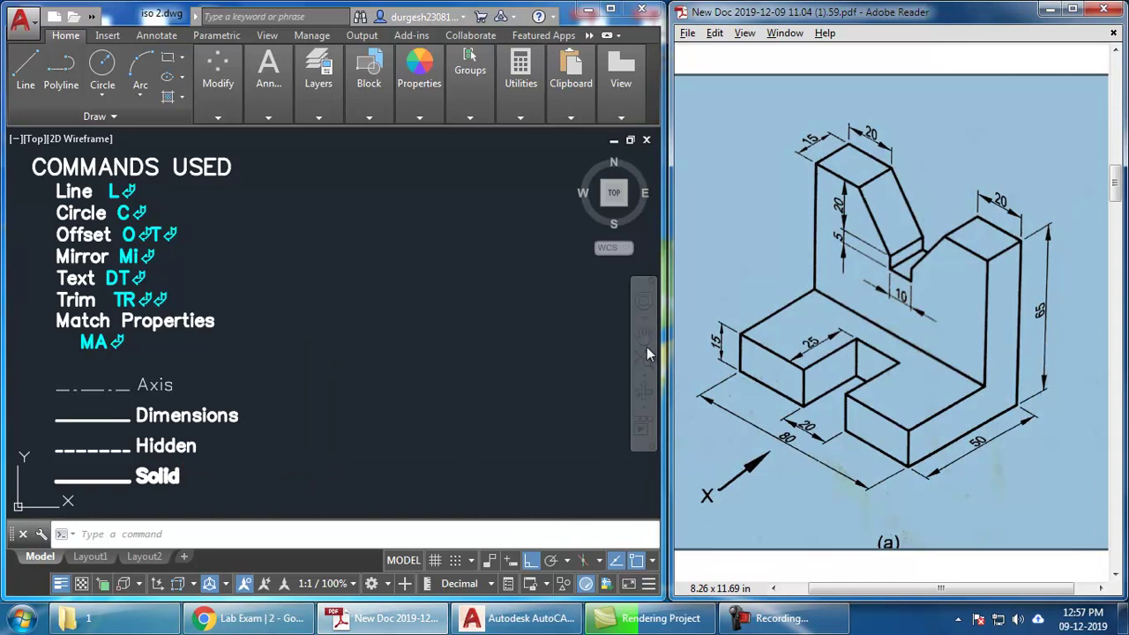
# - Switch to the Lab Exam document in Onshape, show part 3 without its feature list, and examine it from several angles
pyautogui.click(250, 622)
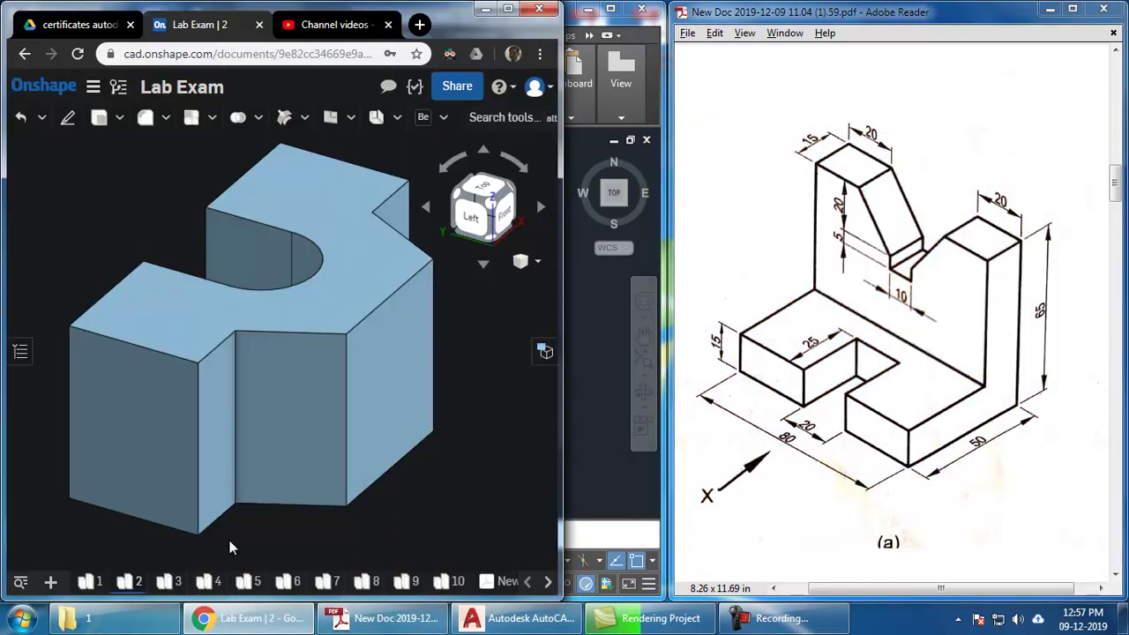
pyautogui.click(168, 583)
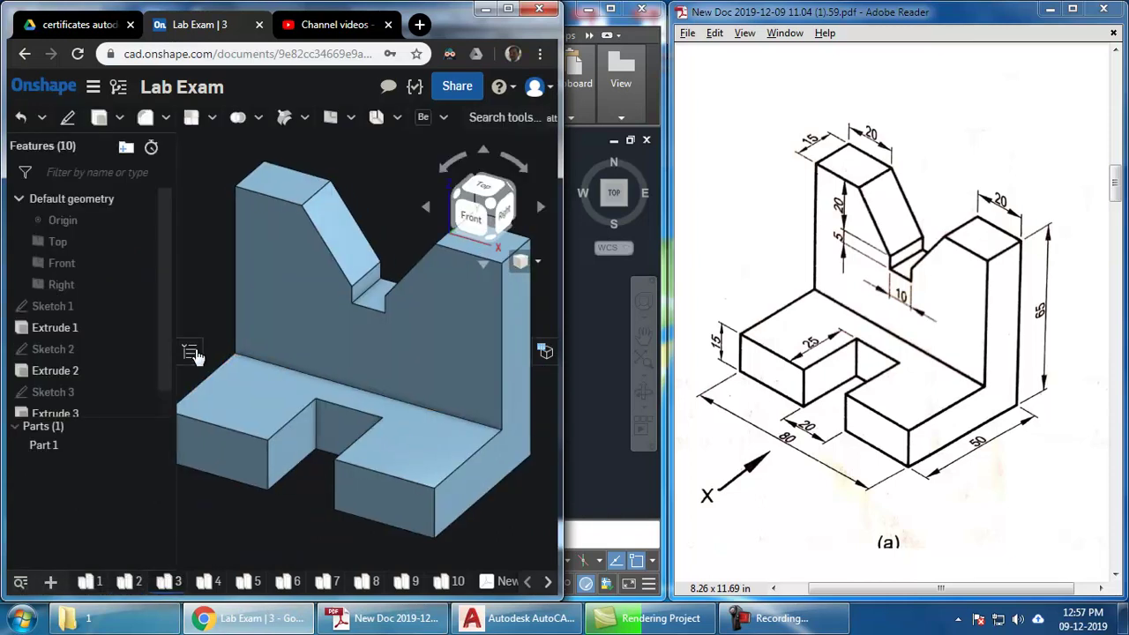
pyautogui.click(189, 351)
pyautogui.moveTo(428, 406); pyautogui.dragTo(438, 429, button='right')
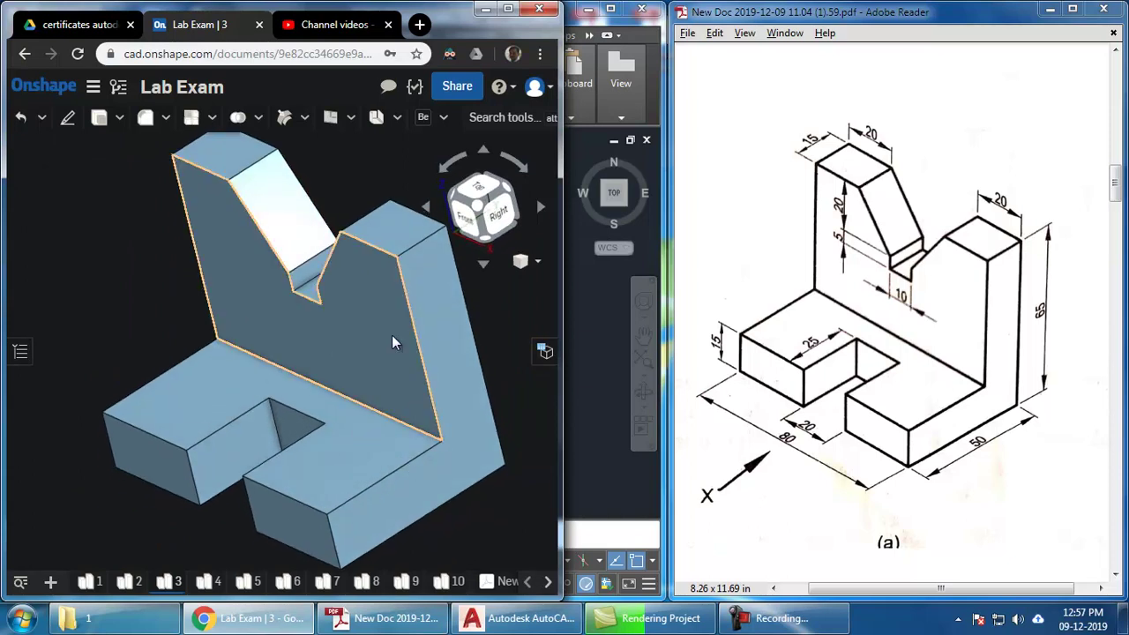
pyautogui.moveTo(401, 407); pyautogui.dragTo(476, 256, button='right')
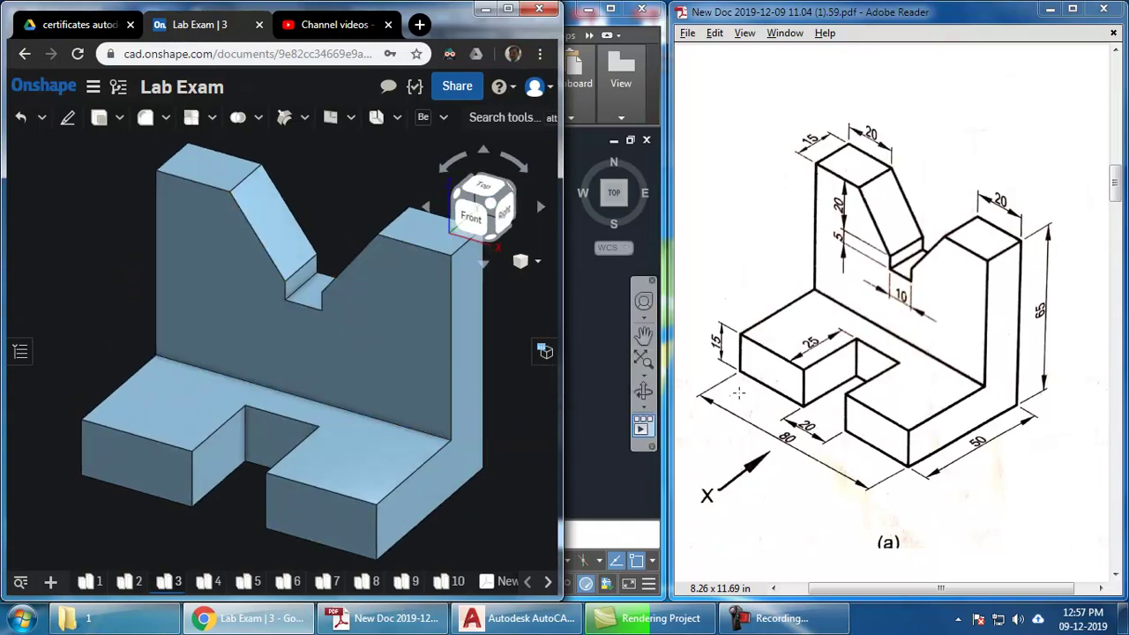
pyautogui.moveTo(350, 494); pyautogui.dragTo(340, 479, button='right')
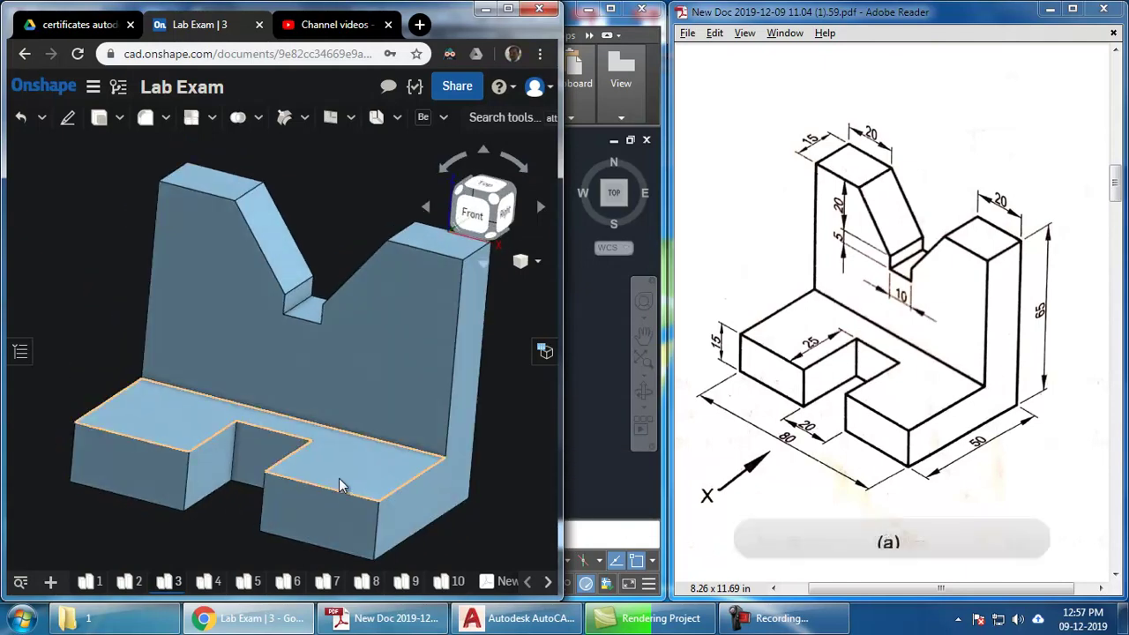
# - Examine the bracket's front view, including the base slot and the V-notch, against the dimensioned drawing
pyautogui.click(470, 217)
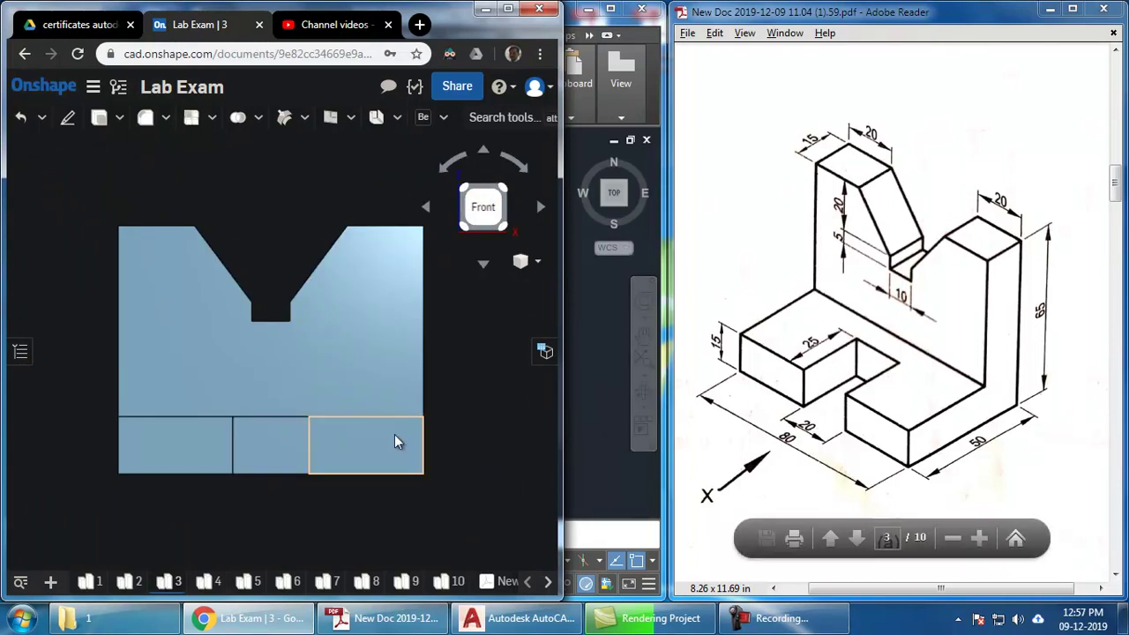
pyautogui.moveTo(394, 434); pyautogui.dragTo(336, 440, button='right')
pyautogui.click(260, 440)
pyautogui.click(479, 205)
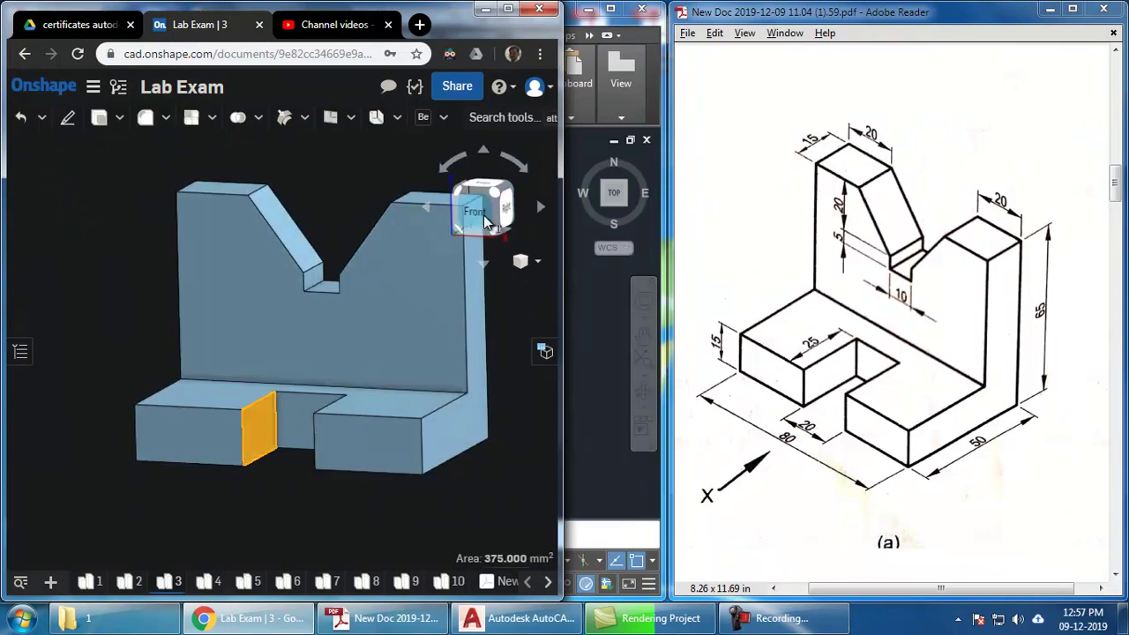
pyautogui.scroll(5, 462, 342)
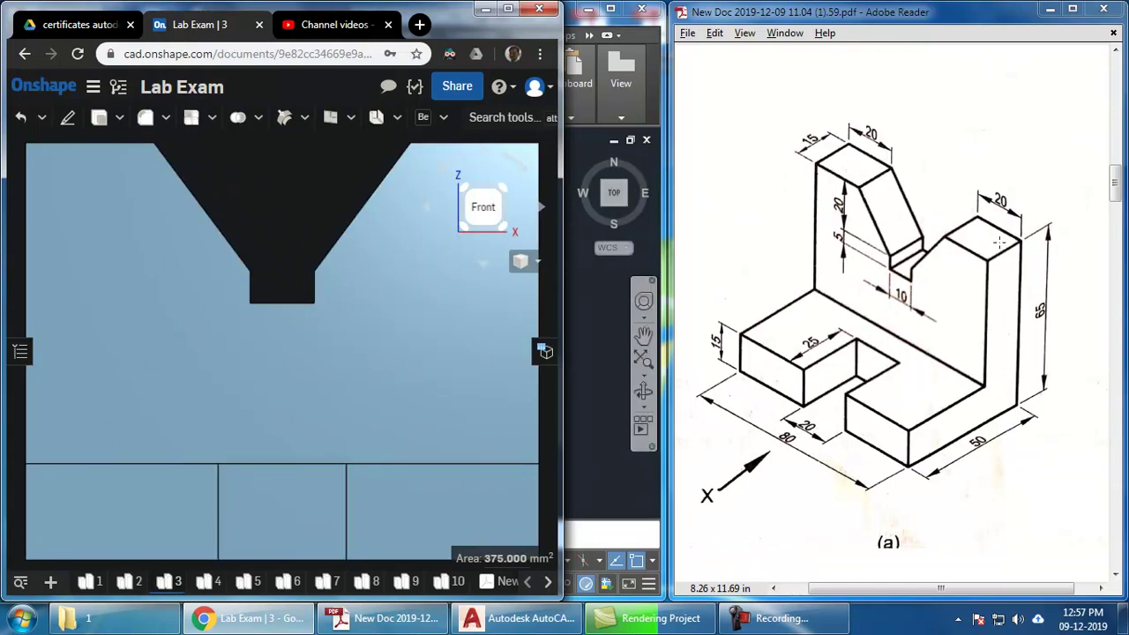
pyautogui.moveTo(939, 434)
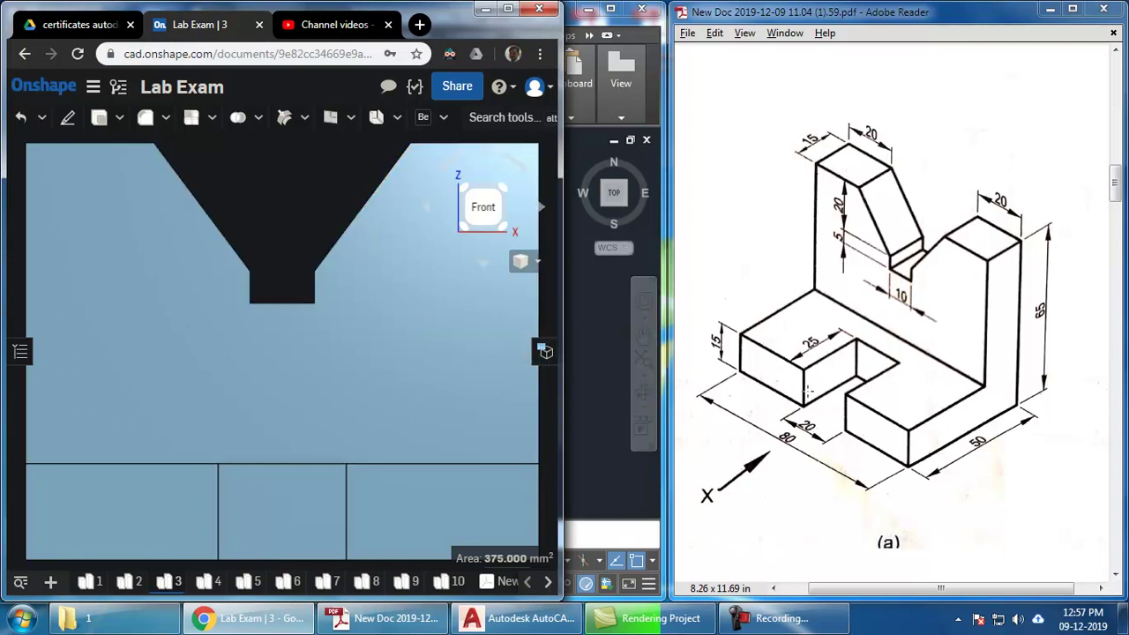
pyautogui.moveTo(860, 379)
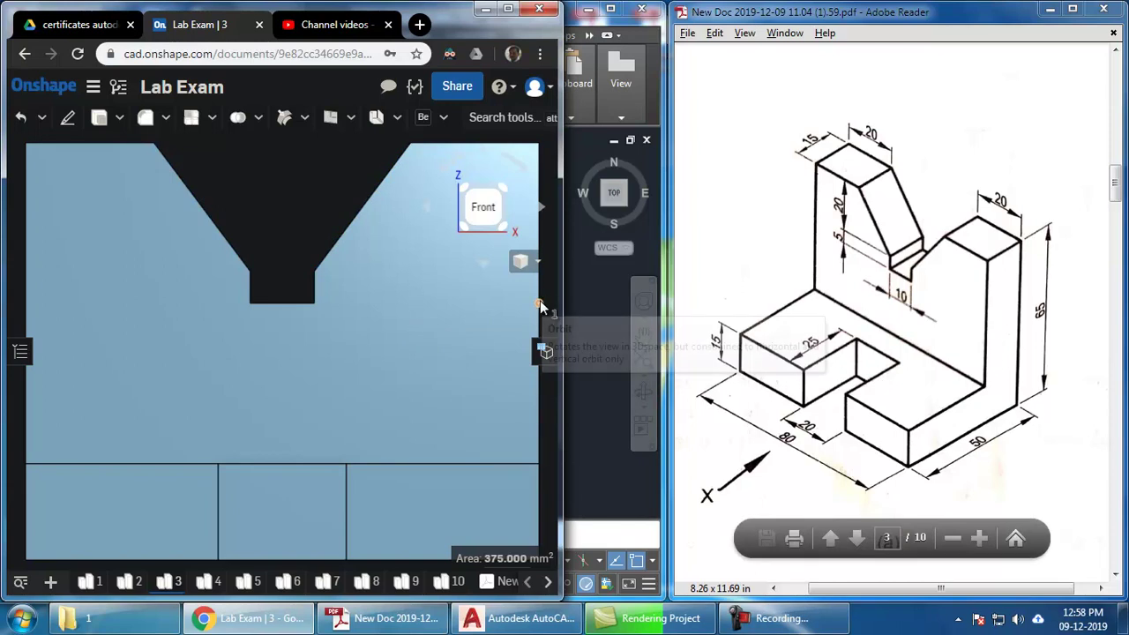
# - Examine the bracket's upright side edge and base around the front view, and clear the selection
pyautogui.click(540, 327)
pyautogui.moveTo(508, 397); pyautogui.dragTo(501, 401, button='right')
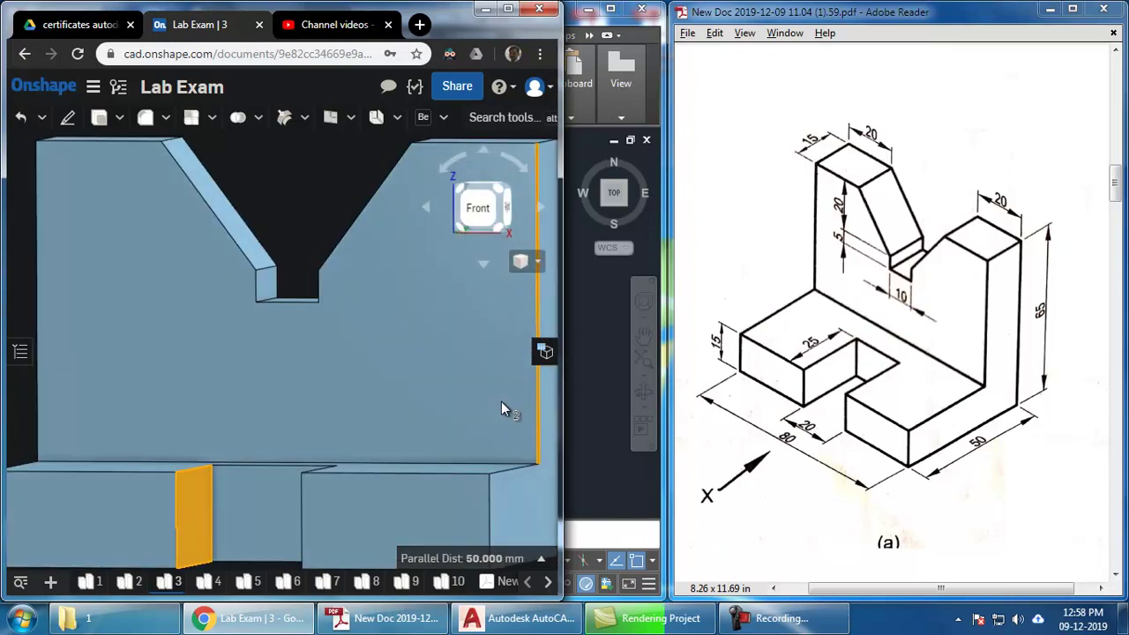
pyautogui.click(540, 484)
pyautogui.moveTo(417, 404); pyautogui.dragTo(428, 400, button='right')
pyautogui.press('n')
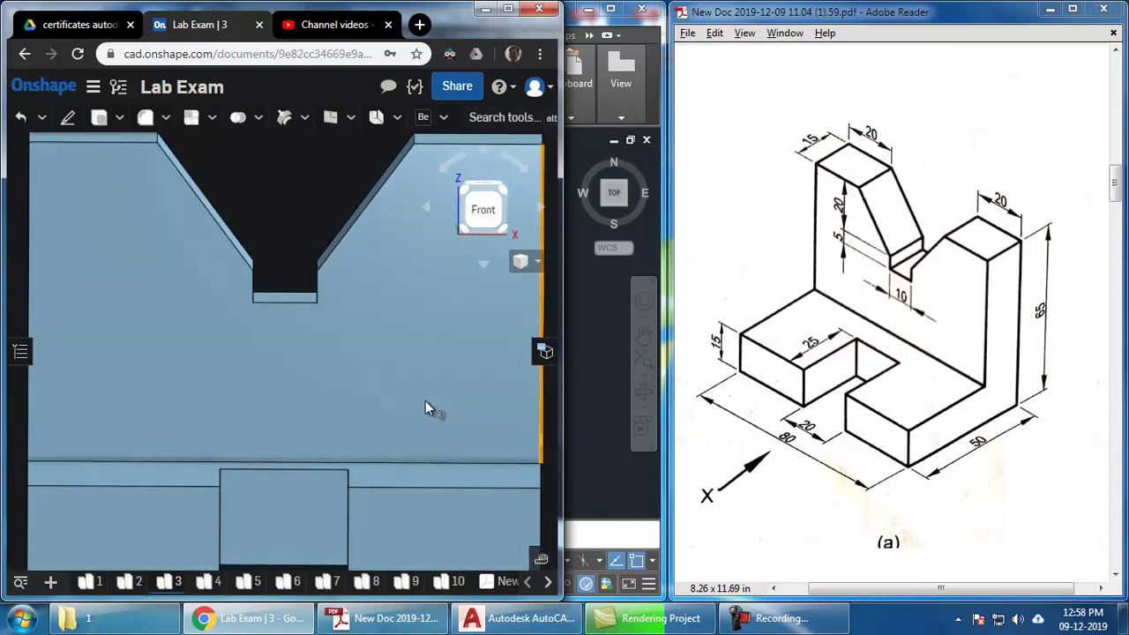
pyautogui.click(320, 199)
pyautogui.scroll(2, 318, 201)
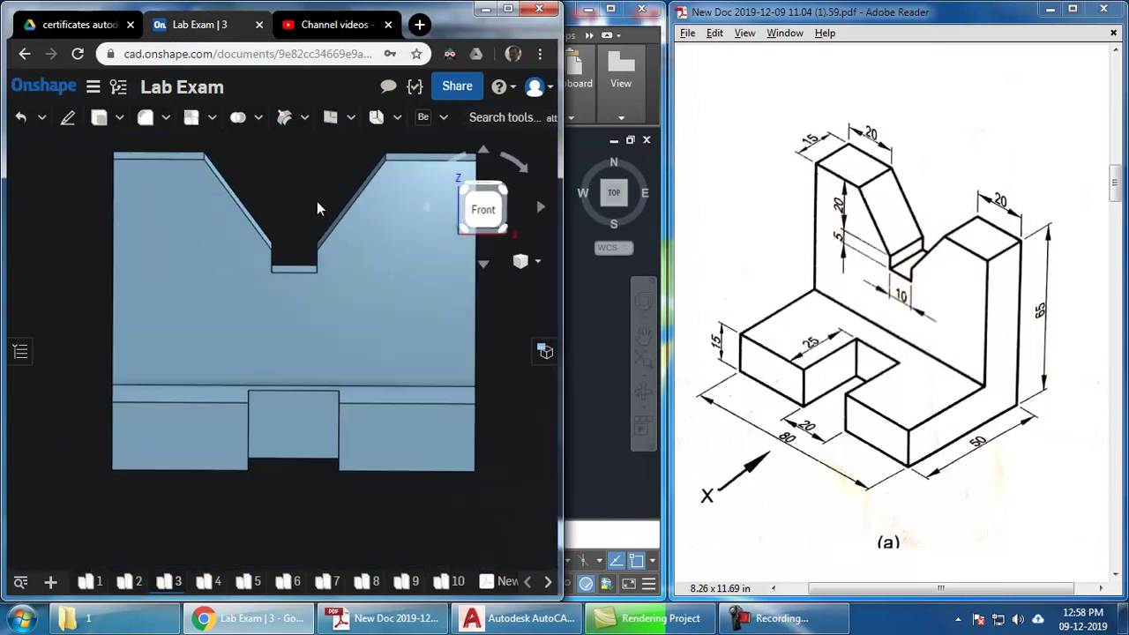
pyautogui.moveTo(439, 304); pyautogui.dragTo(425, 313, button='right')
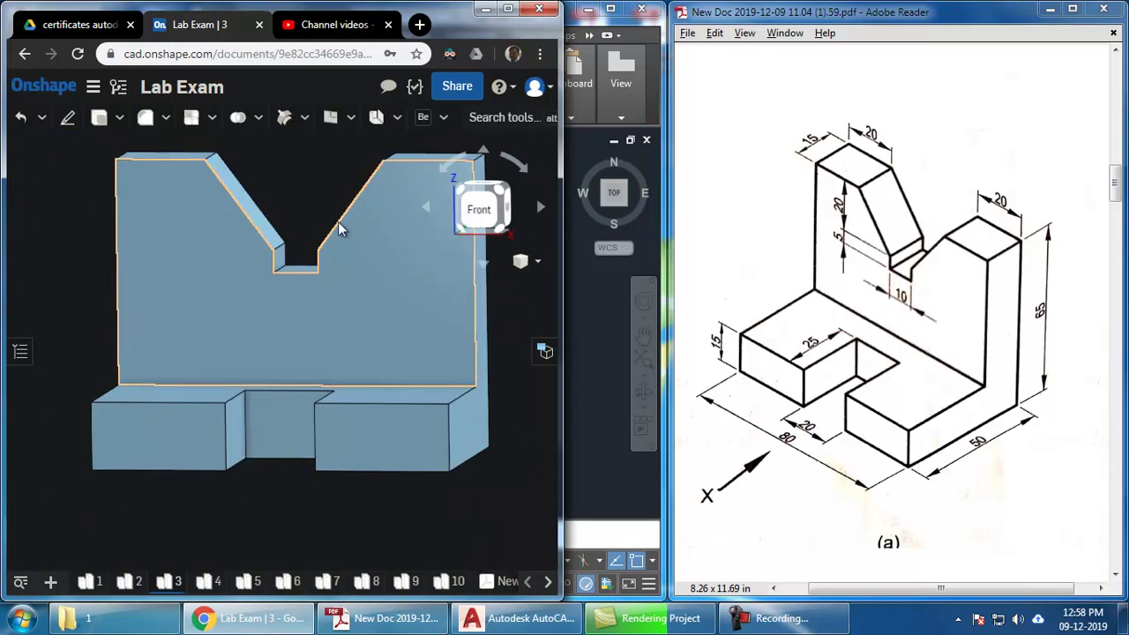
# - Switch to AutoCAD and draw a horizontal reference line in the empty area beside the command list
pyautogui.hotkey('alt', 'Tab')
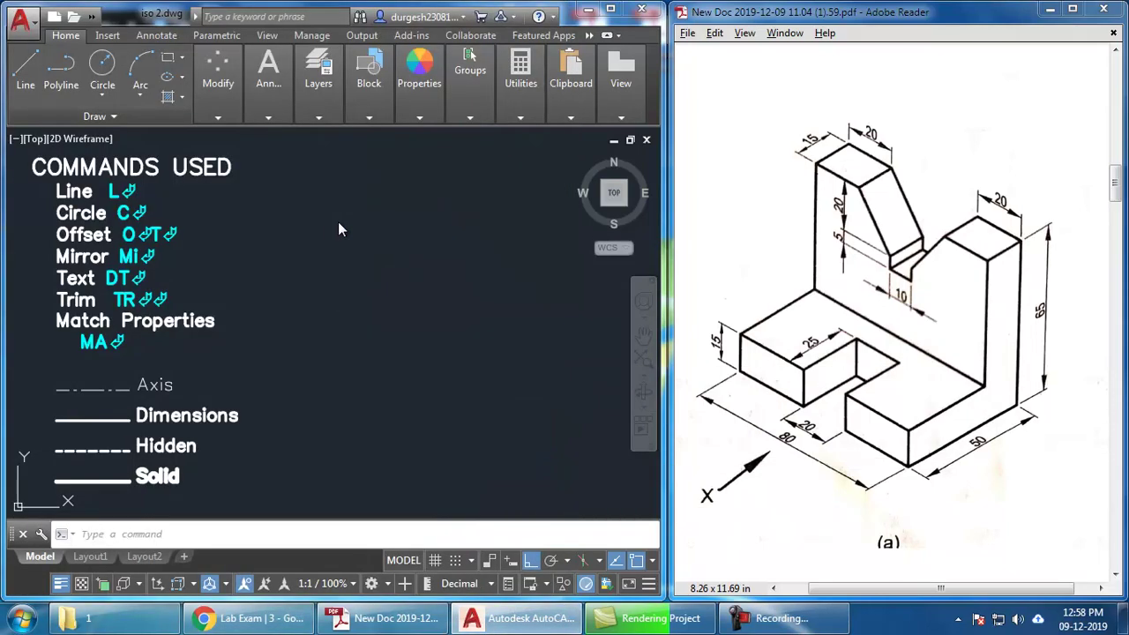
pyautogui.moveTo(448, 361); pyautogui.dragTo(424, 363, button='middle')
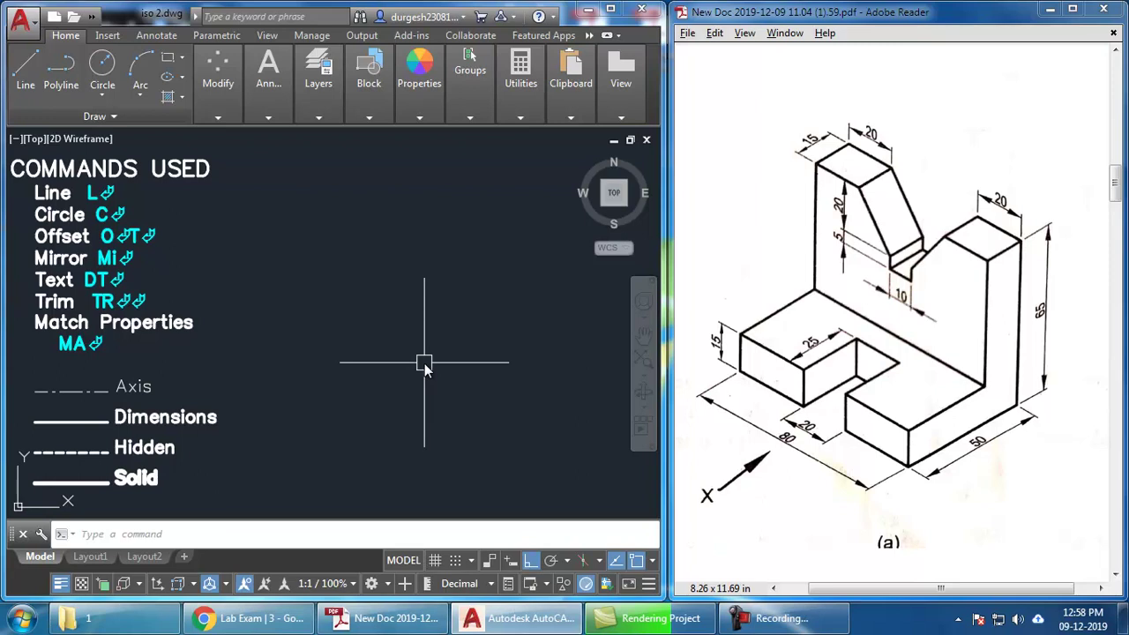
pyautogui.middleClick(425, 366)
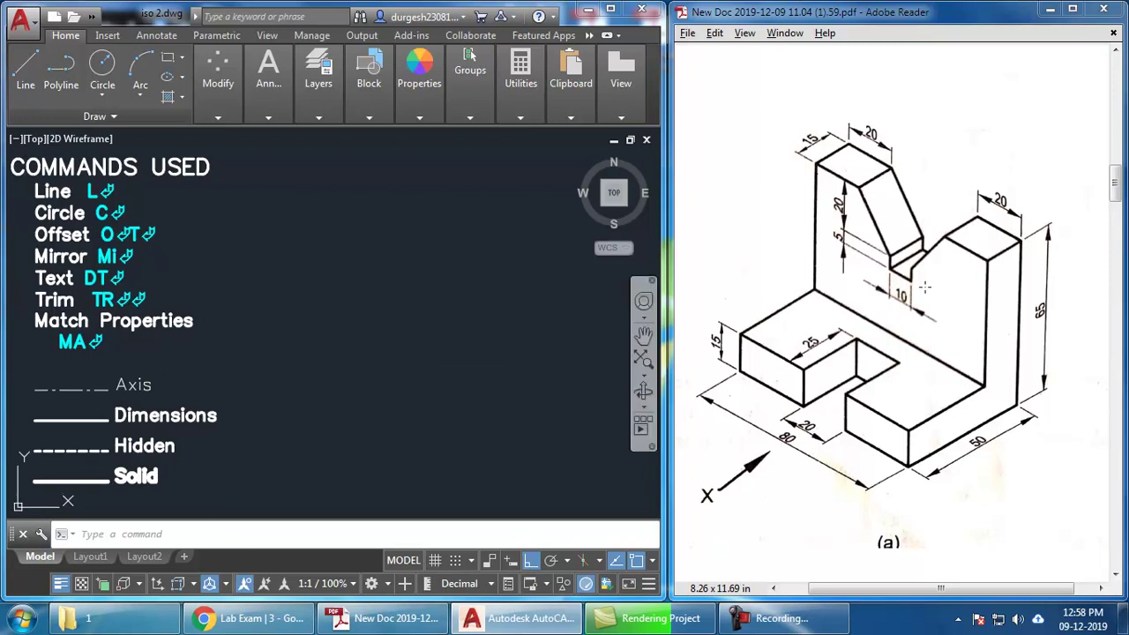
pyautogui.moveTo(366, 320); pyautogui.dragTo(368, 323, button='middle')
pyautogui.write('l')
pyautogui.press('Return')
pyautogui.click(269, 322)
pyautogui.click(610, 327)
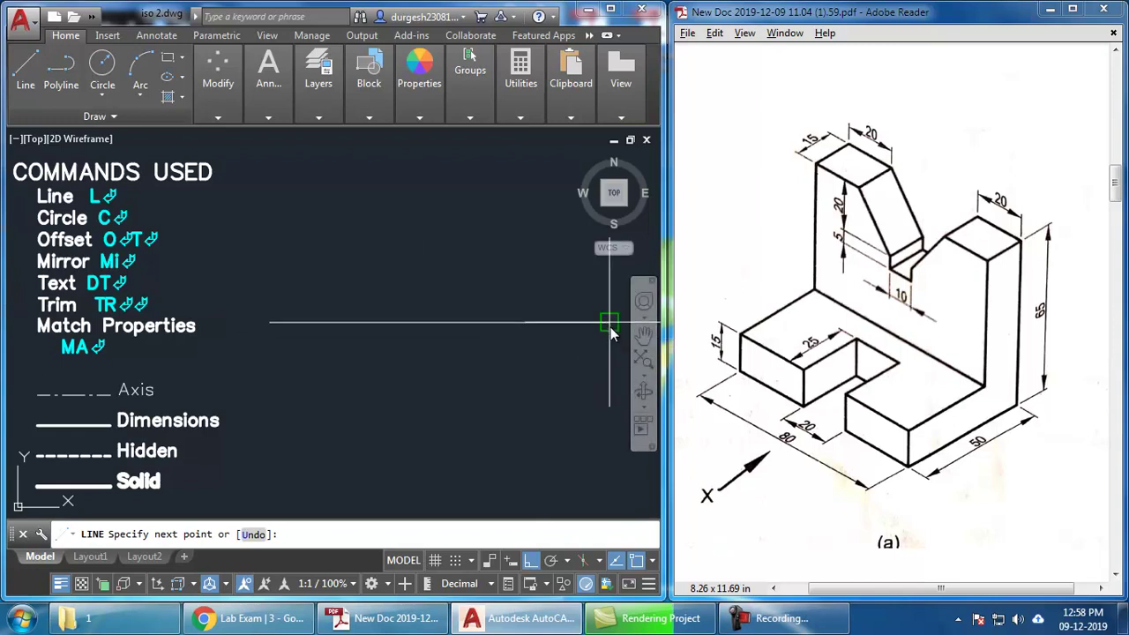
pyautogui.press('Return')
# - Label the ends of the horizontal reference line x and y with single-line text of height 4 and rotation 0
pyautogui.write('dt')
pyautogui.press('Return')
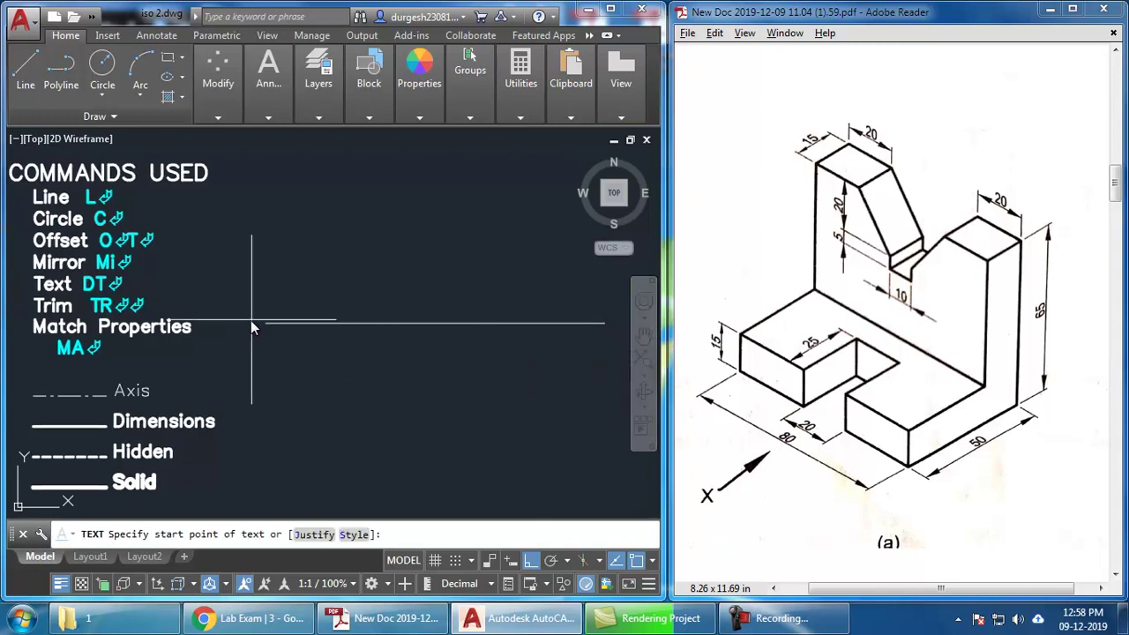
pyautogui.click(254, 328)
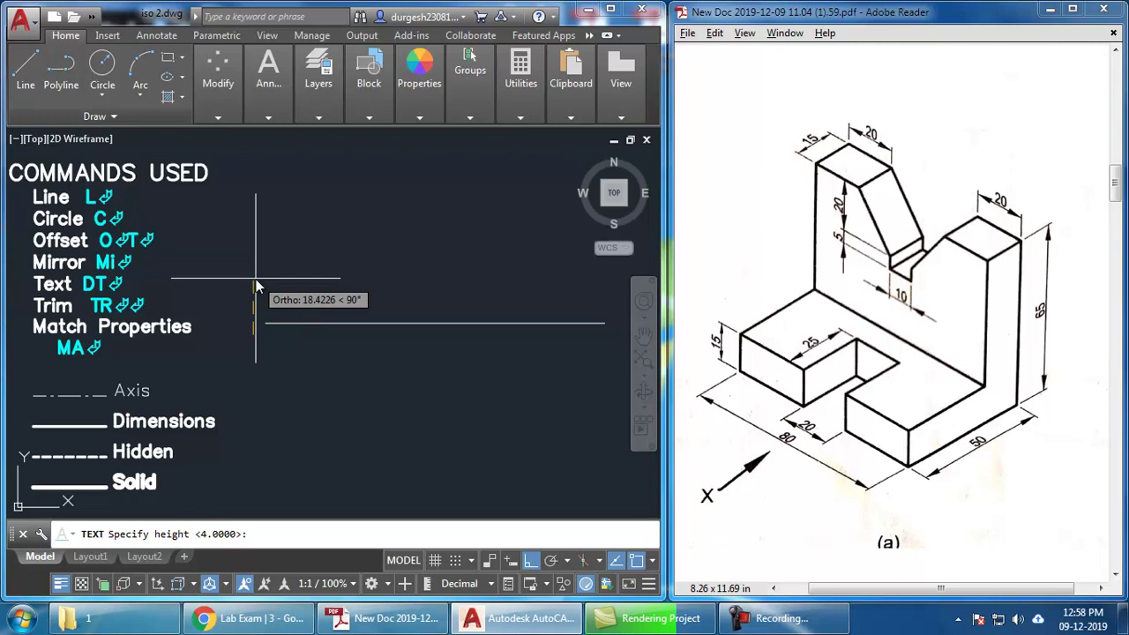
pyautogui.click(255, 281)
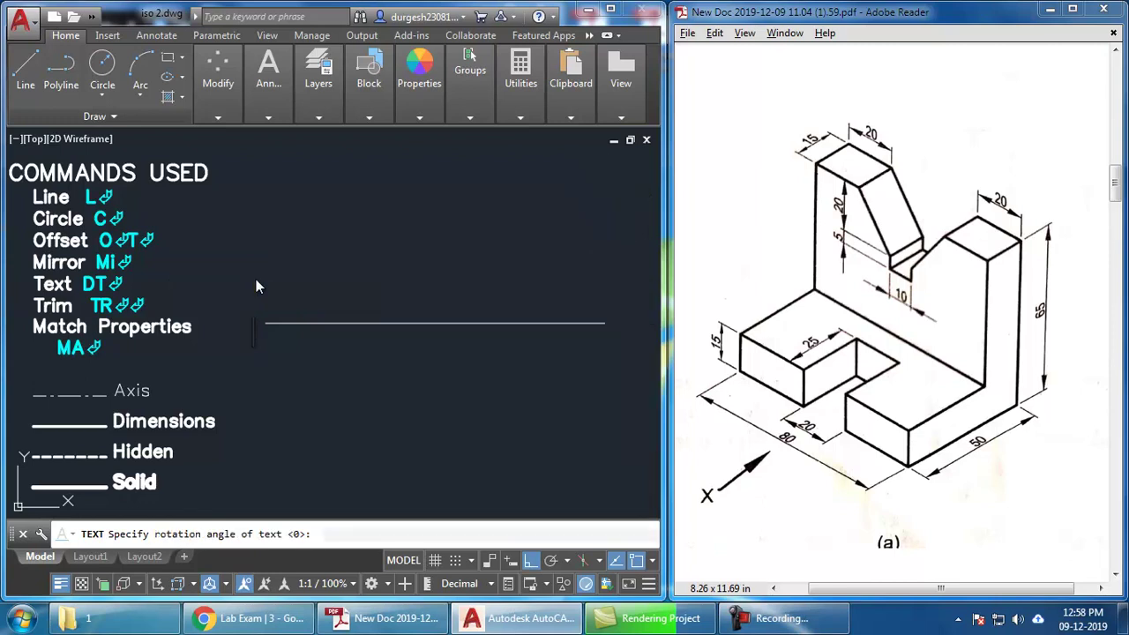
pyautogui.press('Return')
pyautogui.write('y')
pyautogui.press('Return')
pyautogui.press('Return')
pyautogui.moveTo(458, 403)
pyautogui.mouseDown(button='middle')
pyautogui.moveTo(435, 411)
pyautogui.moveTo(444, 429)
pyautogui.mouseUp(button='middle')
pyautogui.moveTo(365, 354); pyautogui.dragTo(368, 357, button='middle')
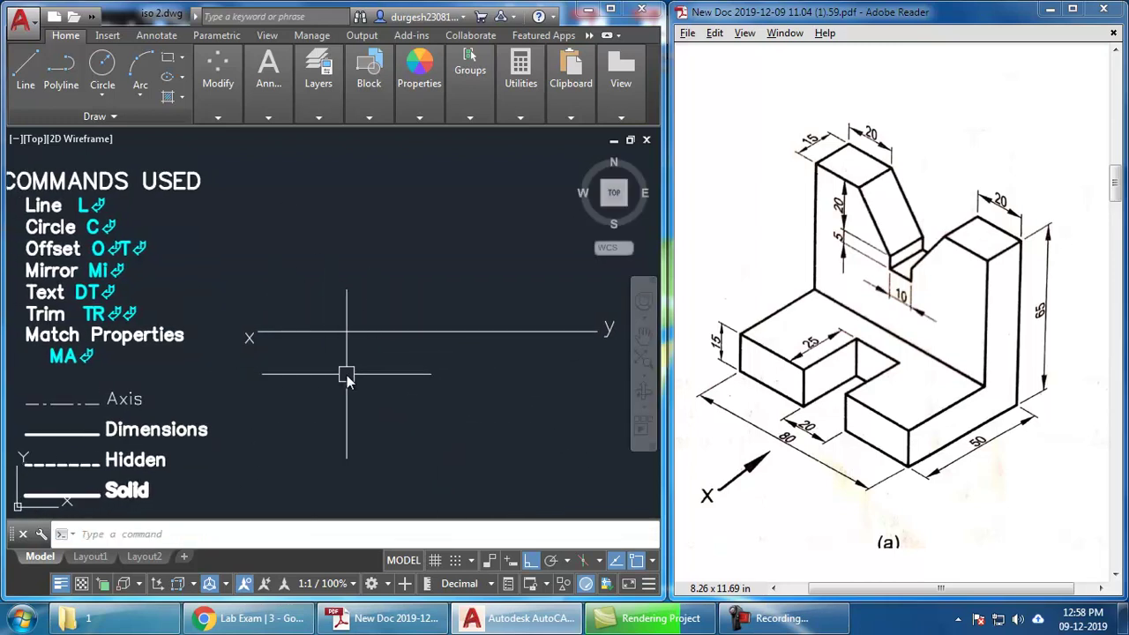
pyautogui.write('l')
pyautogui.press('Return')
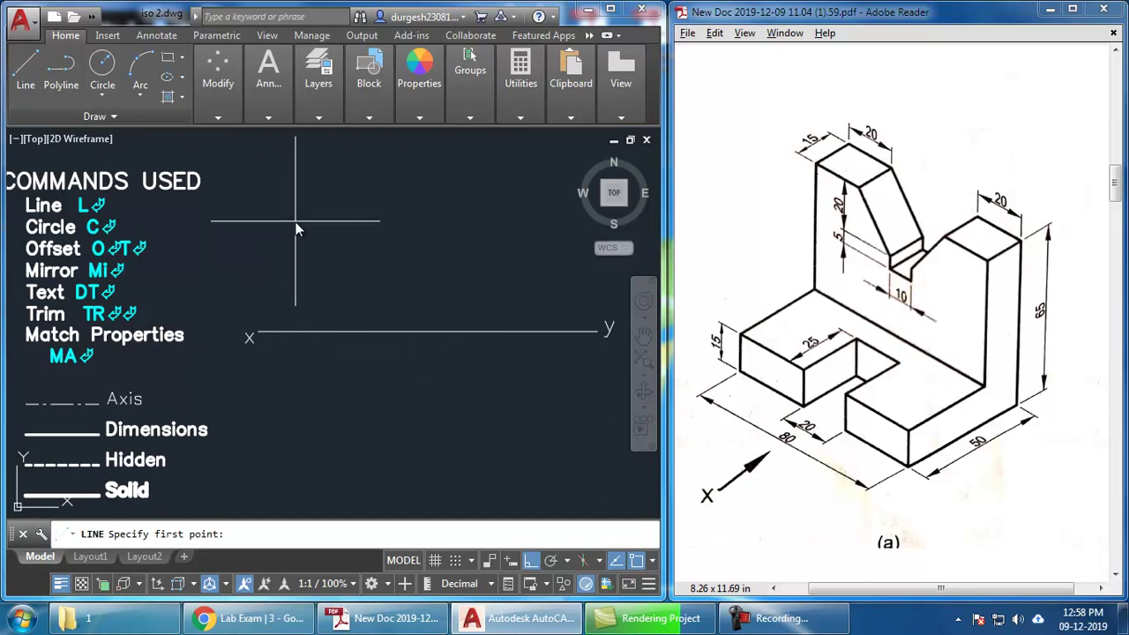
pyautogui.press('Escape')
# - Draw the front view outline from the x end of the reference line: 65 up, 80 across, and back down to the line
pyautogui.moveTo(361, 379); pyautogui.dragTo(366, 397, button='middle')
pyautogui.write('l')
pyautogui.press('Return')
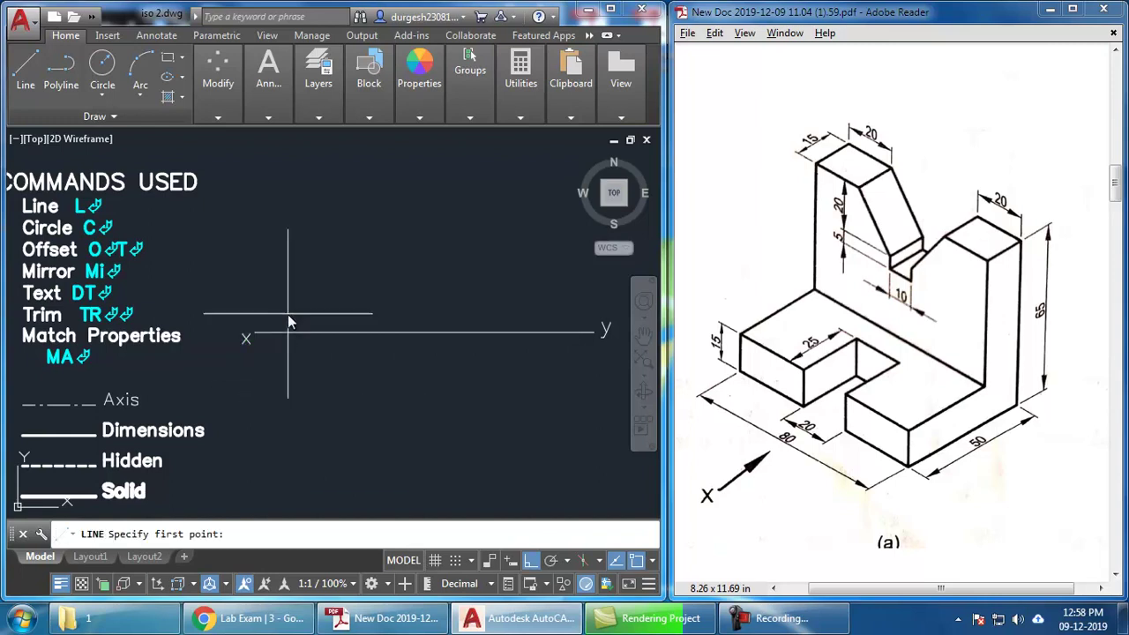
pyautogui.click(290, 335)
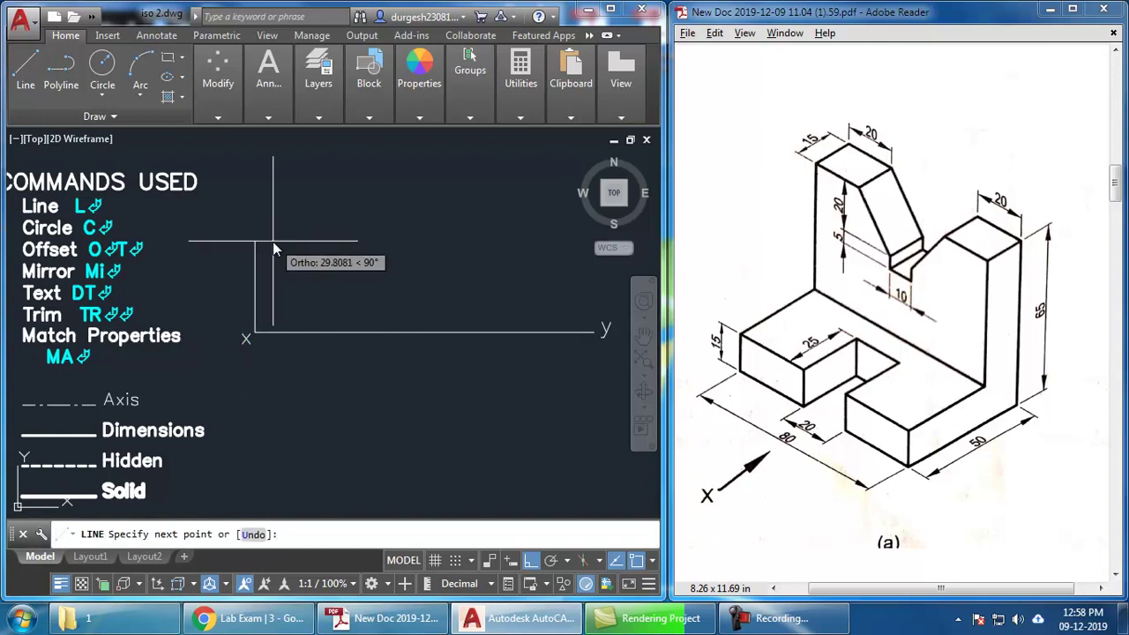
pyautogui.write('65')
pyautogui.press('Return')
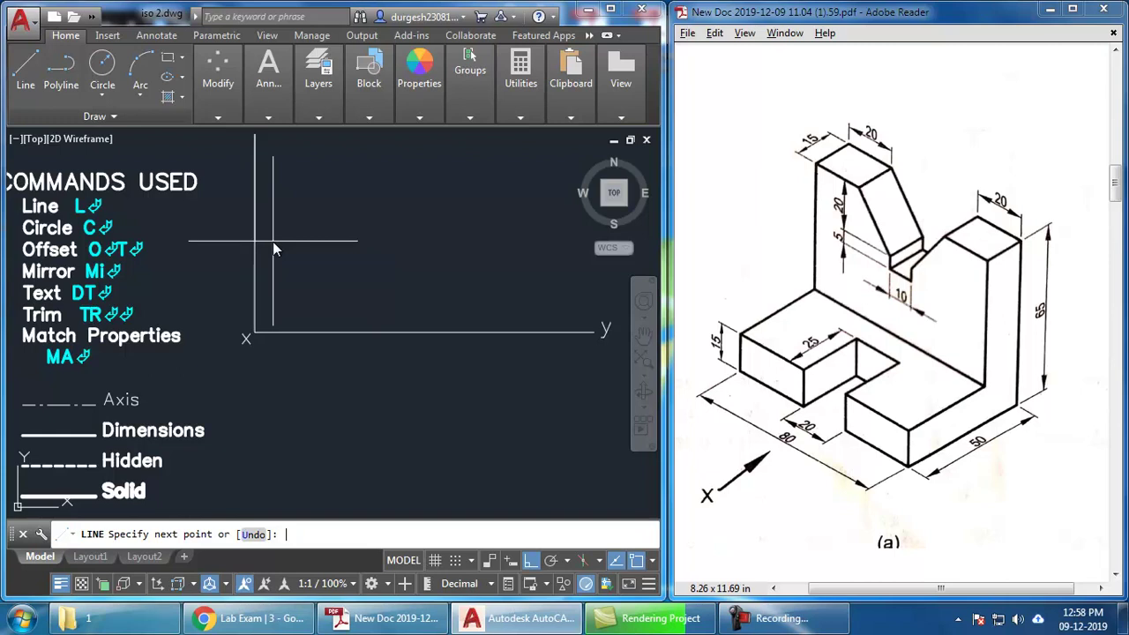
pyautogui.moveTo(376, 200); pyautogui.dragTo(369, 228, button='middle')
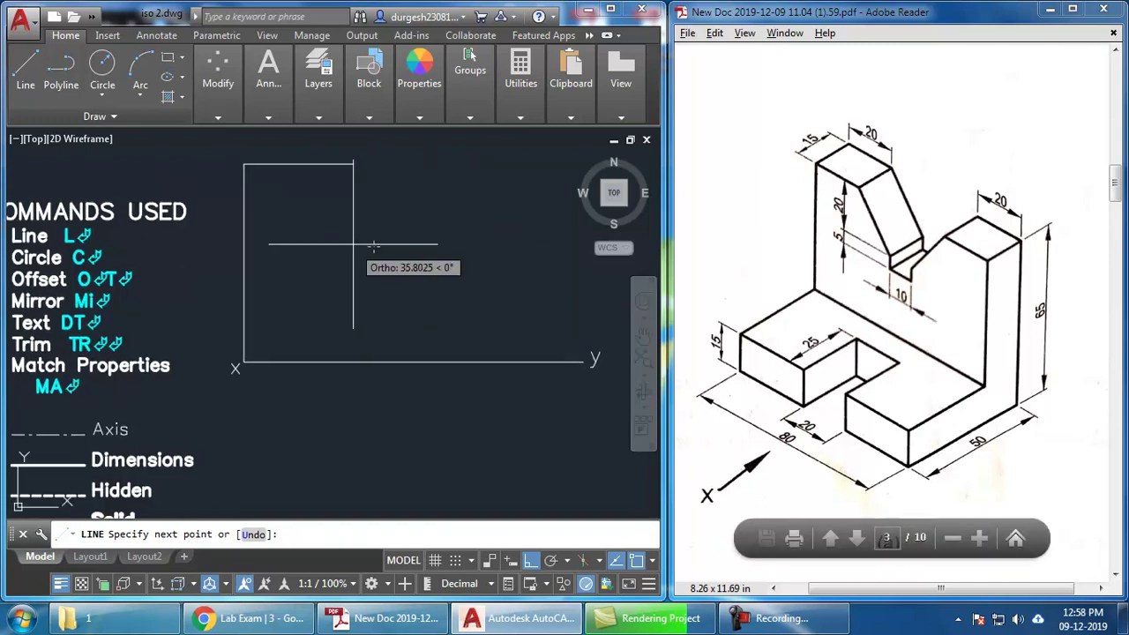
pyautogui.write('80')
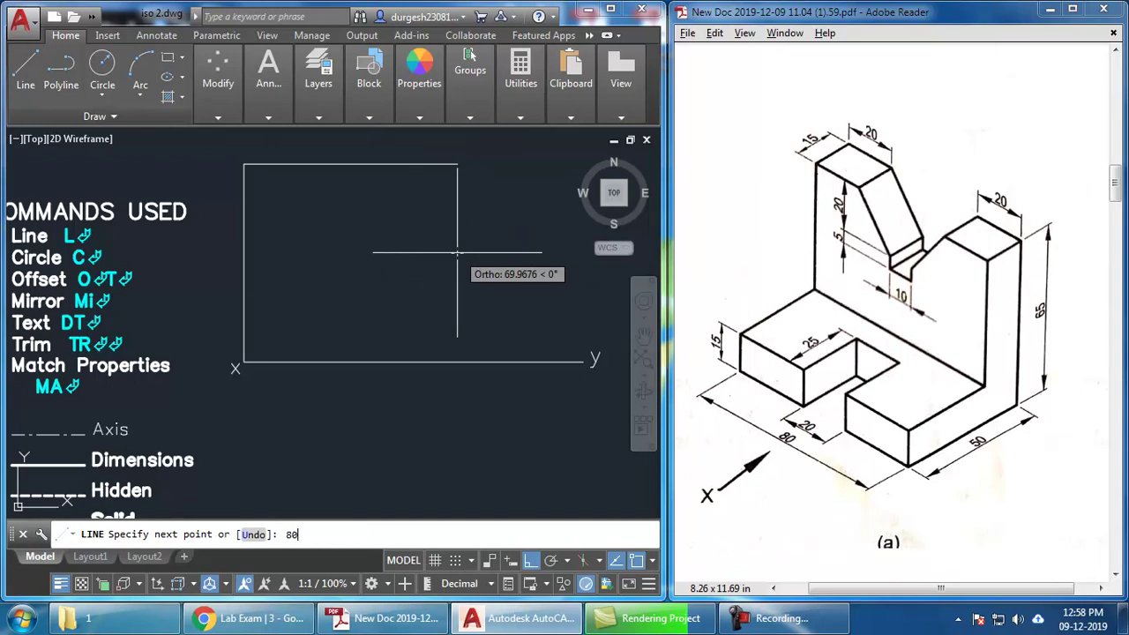
pyautogui.press('Return')
pyautogui.click(487, 362)
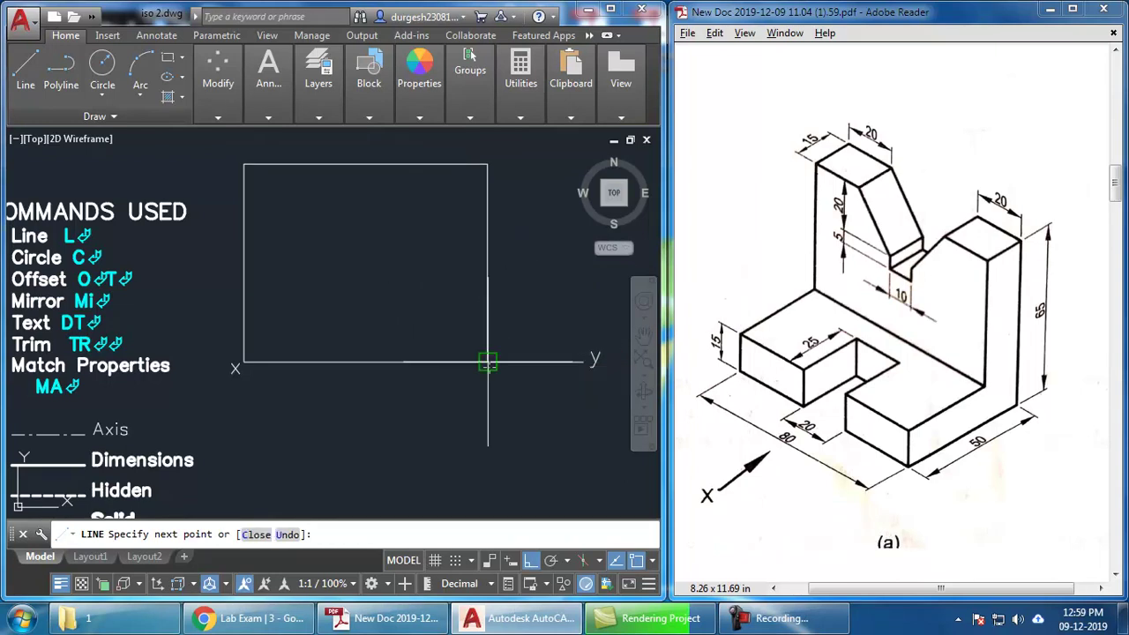
# - Close the front view outline along the reference line and stretch that line's x end outward past the outline's lower-left corner
pyautogui.click(243, 362)
pyautogui.press('Escape')
pyautogui.click(582, 363)
pyautogui.click(242, 362)
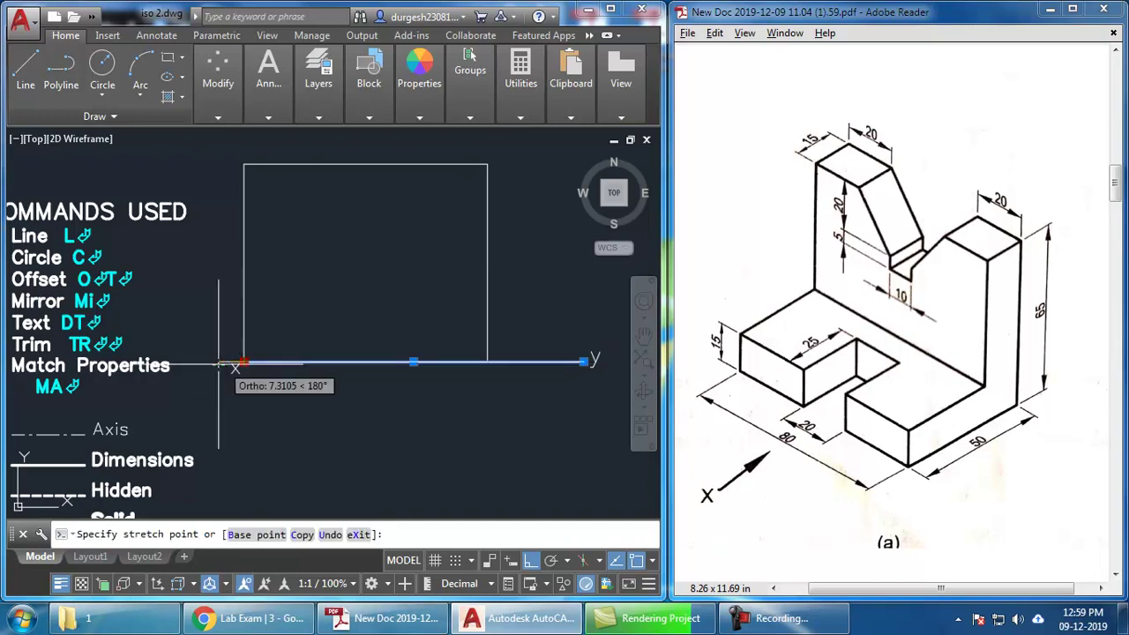
pyautogui.click(209, 361)
pyautogui.press('Escape')
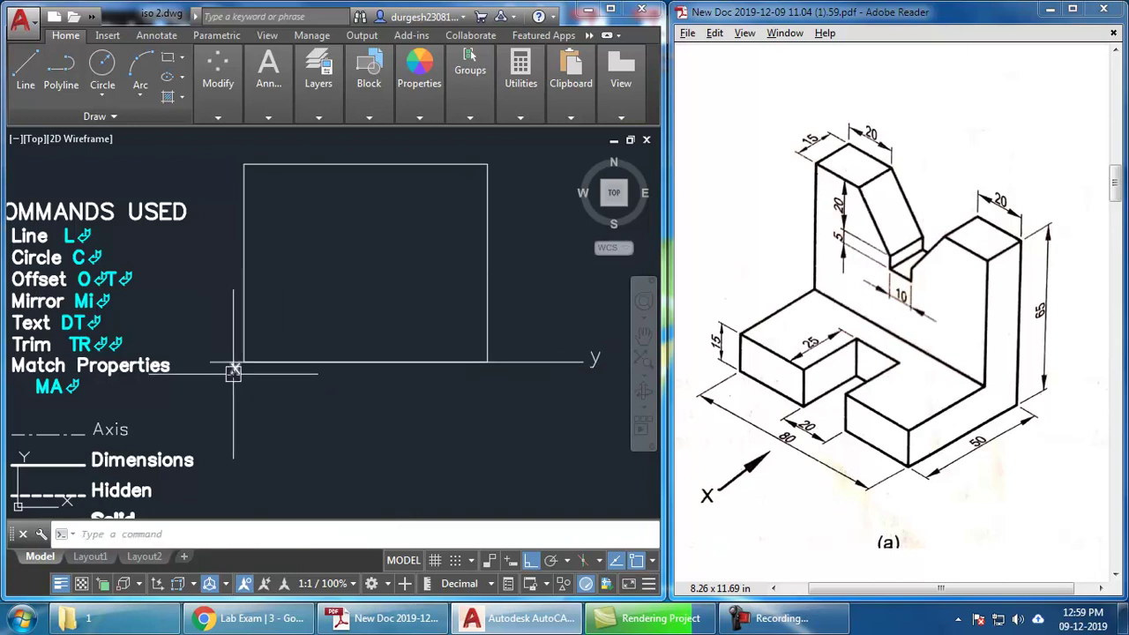
# - Move the x label outward to the extended end of the reference line
pyautogui.write('m')
pyautogui.press('Return')
pyautogui.click(305, 411)
pyautogui.click(270, 411)
pyautogui.moveTo(334, 390); pyautogui.dragTo(334, 389, button='middle')
pyautogui.click(483, 362)
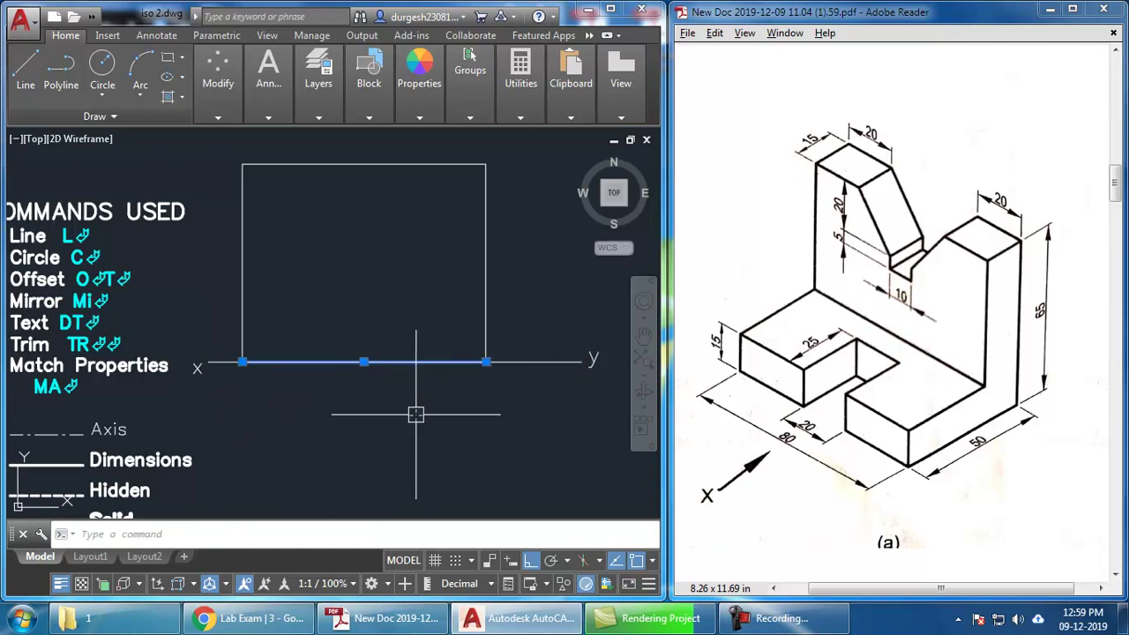
pyautogui.press('Escape')
pyautogui.moveTo(439, 391); pyautogui.dragTo(443, 396, button='middle')
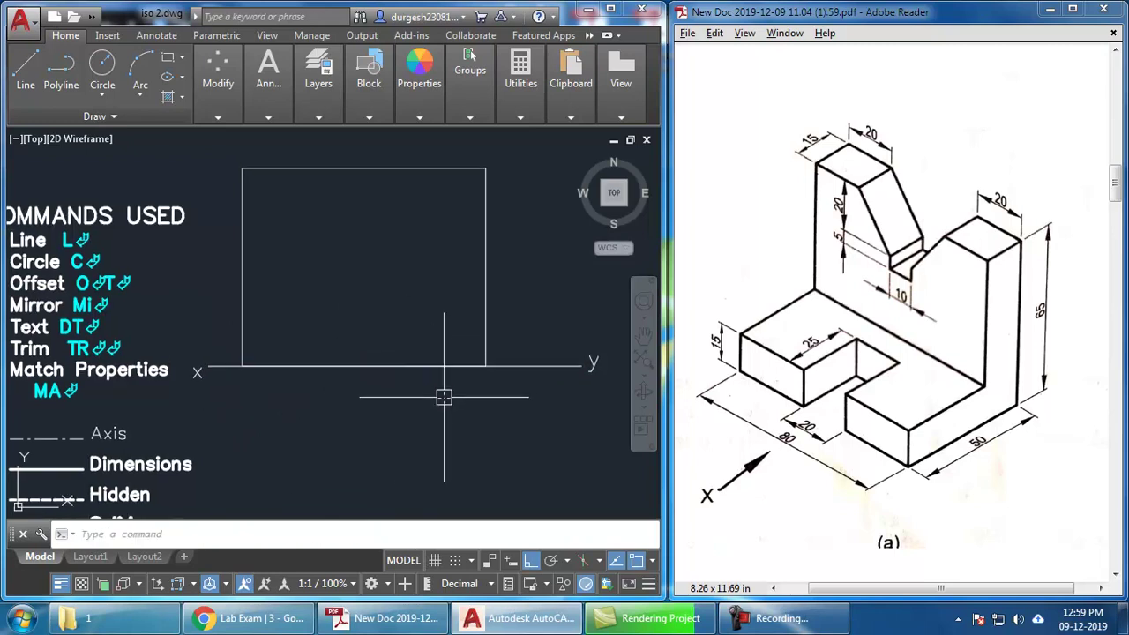
# - Switch to the Onshape model in Chrome, examine the bracket from the front, and return to AutoCAD
pyautogui.click(256, 618)
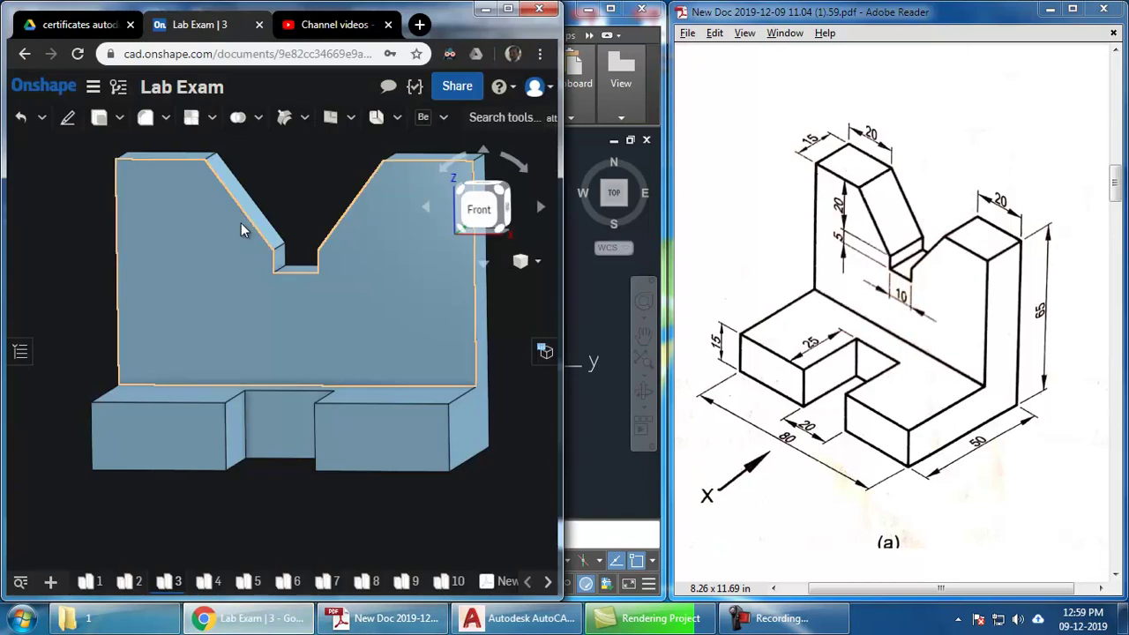
pyautogui.click(474, 217)
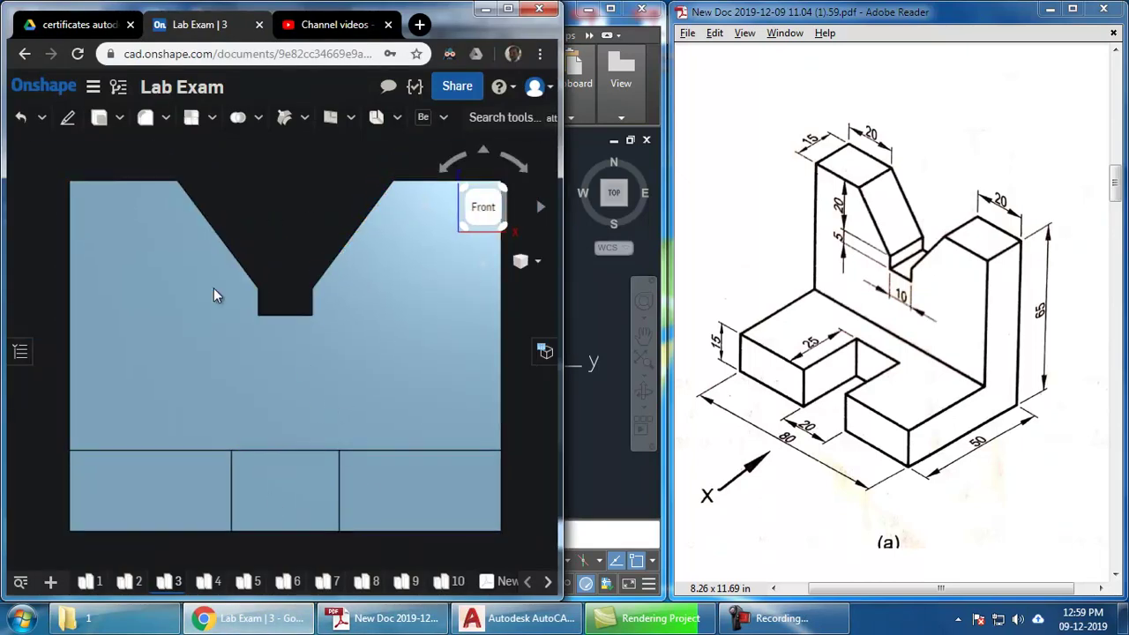
pyautogui.hotkey('alt', 'Tab')
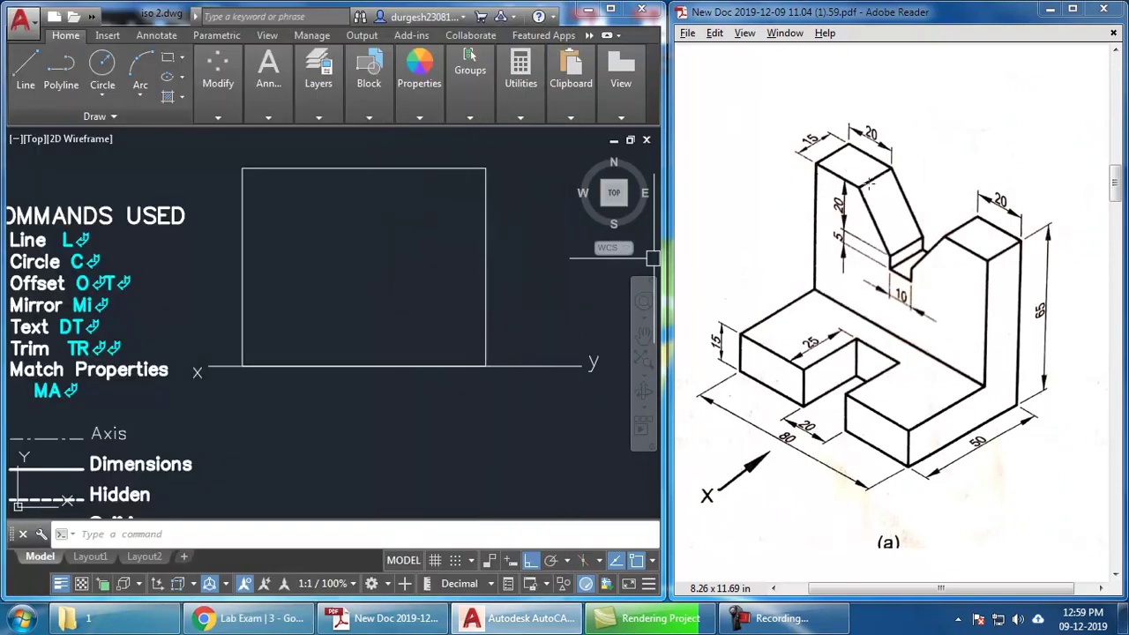
# - Offset the left and right sides of the front view outline inward by 20
pyautogui.moveTo(512, 259); pyautogui.dragTo(519, 270, button='middle')
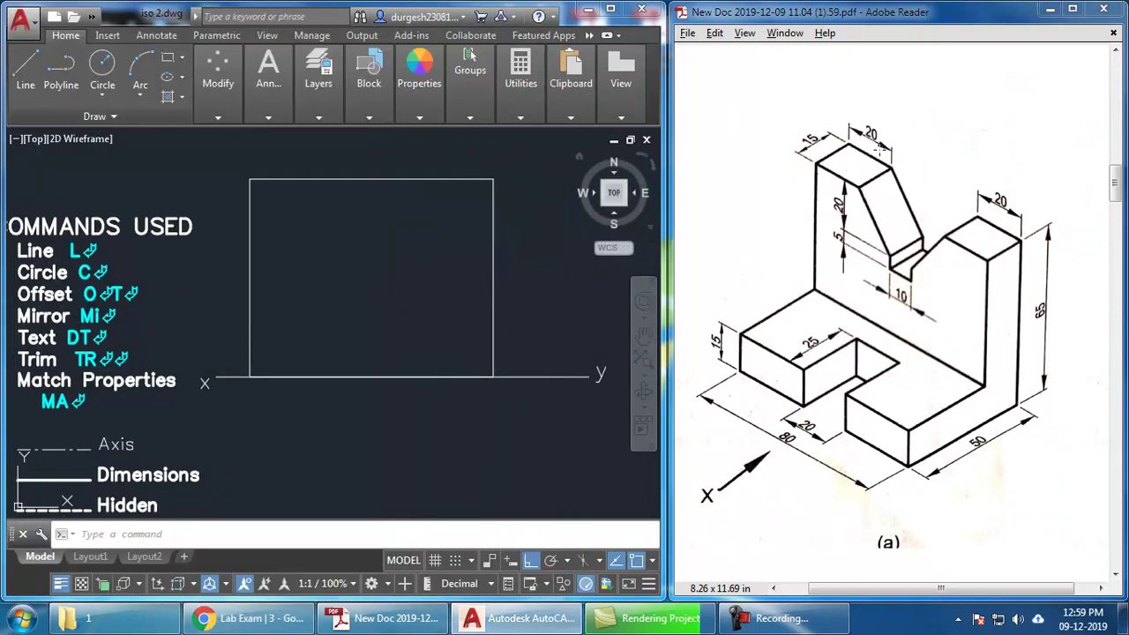
pyautogui.scroll(2, 423, 229)
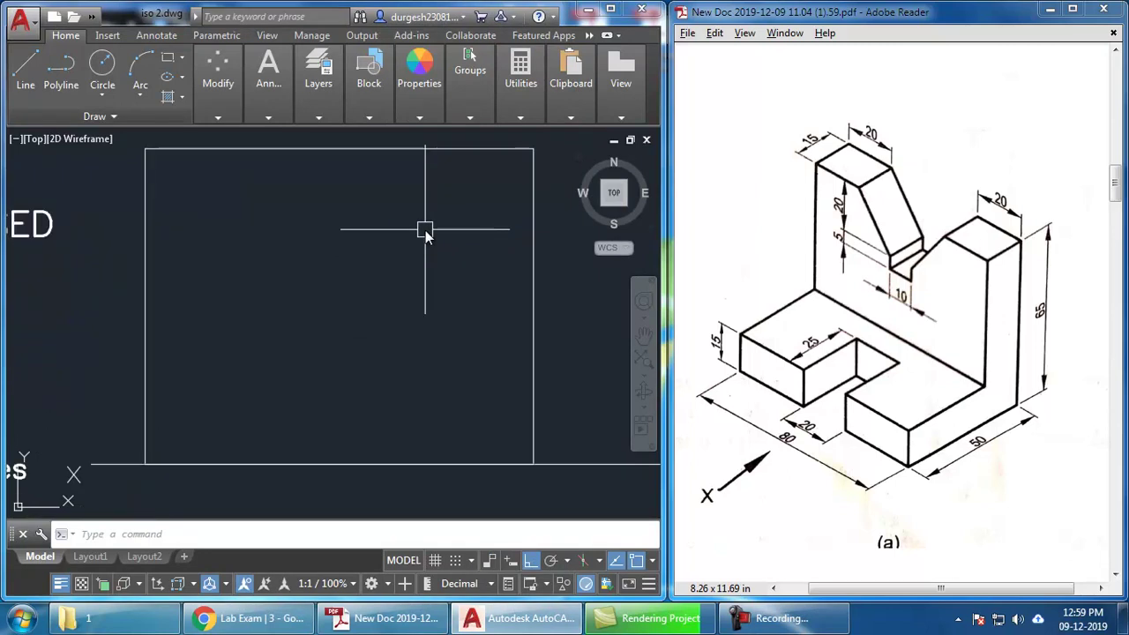
pyautogui.moveTo(449, 283); pyautogui.dragTo(433, 255, button='middle')
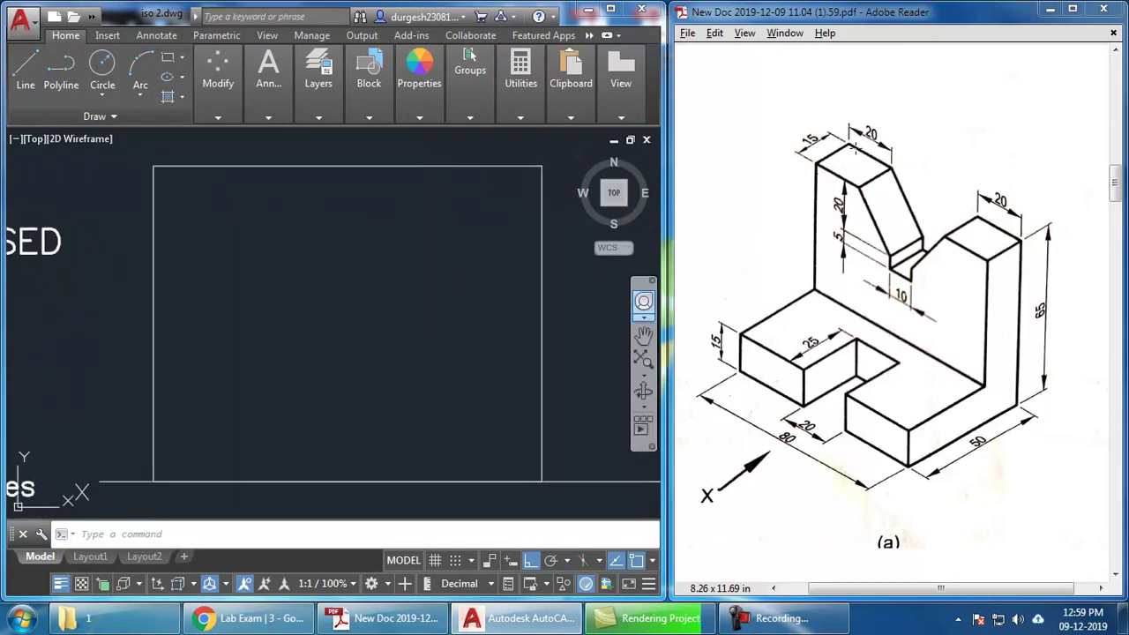
pyautogui.click(447, 312)
pyautogui.click(459, 336)
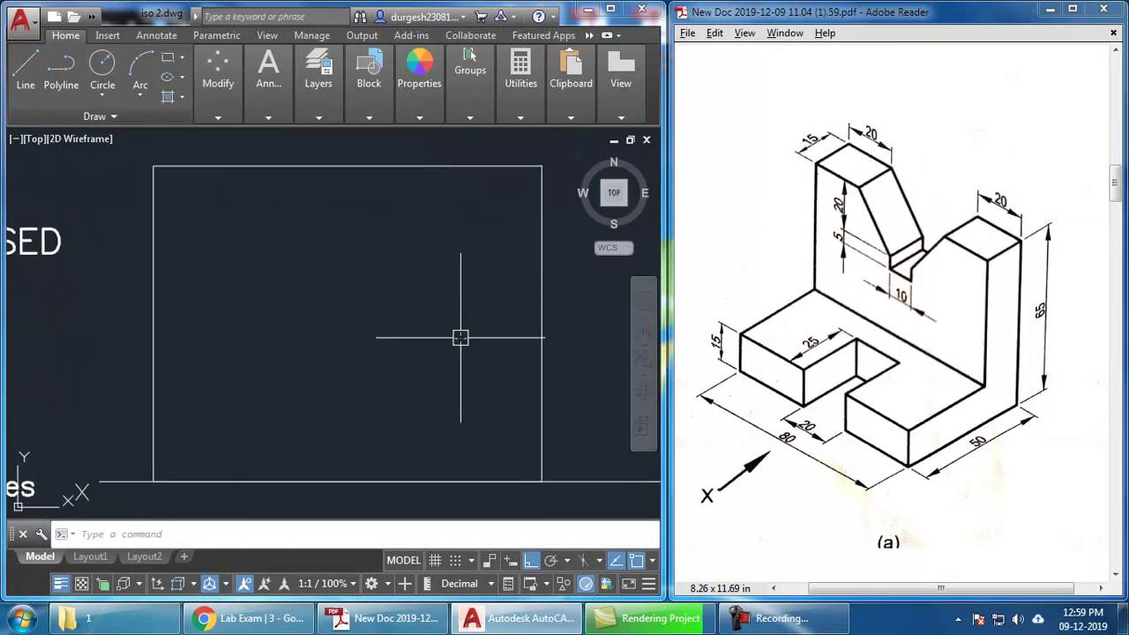
pyautogui.write('o')
pyautogui.press('Return')
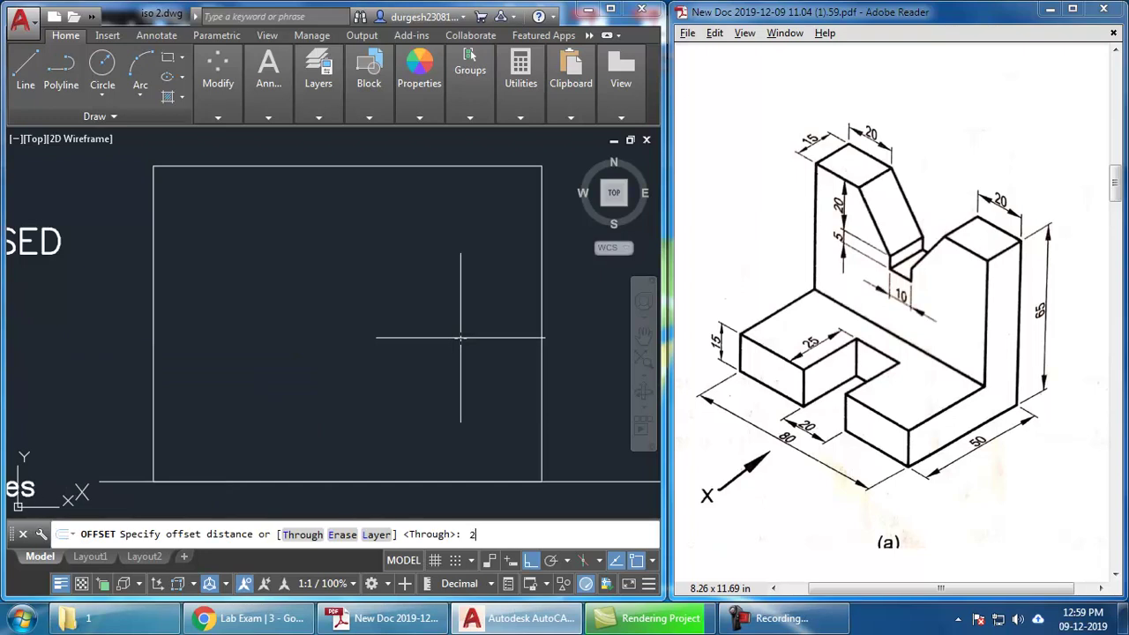
pyautogui.press('Return')
pyautogui.click(154, 270)
pyautogui.click(294, 266)
pyautogui.click(543, 270)
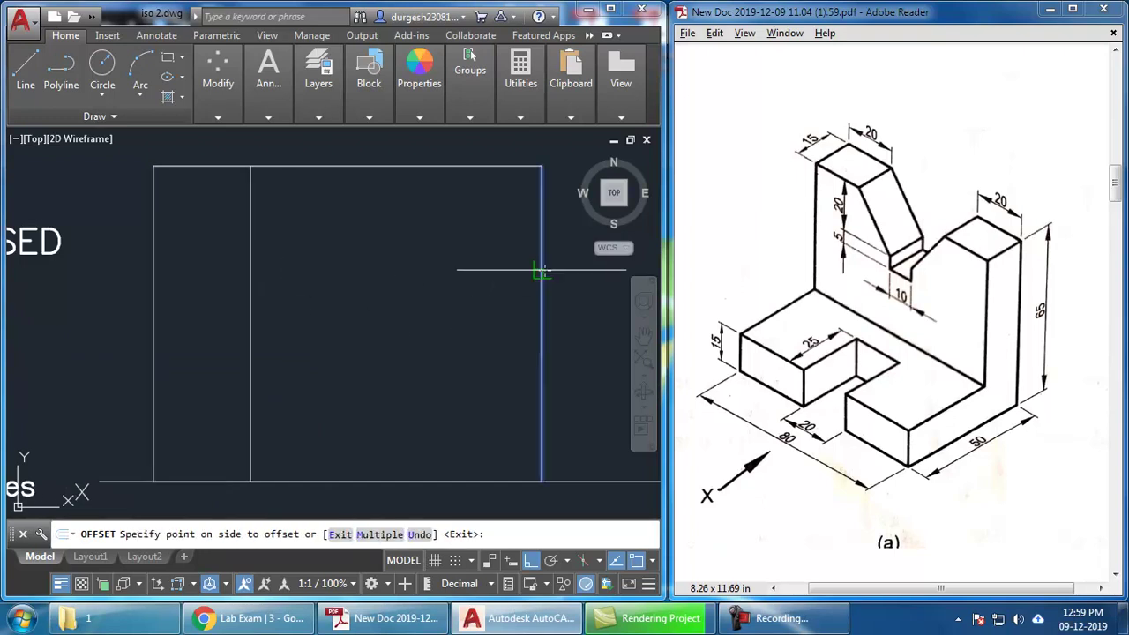
pyautogui.click(403, 252)
pyautogui.press('Return')
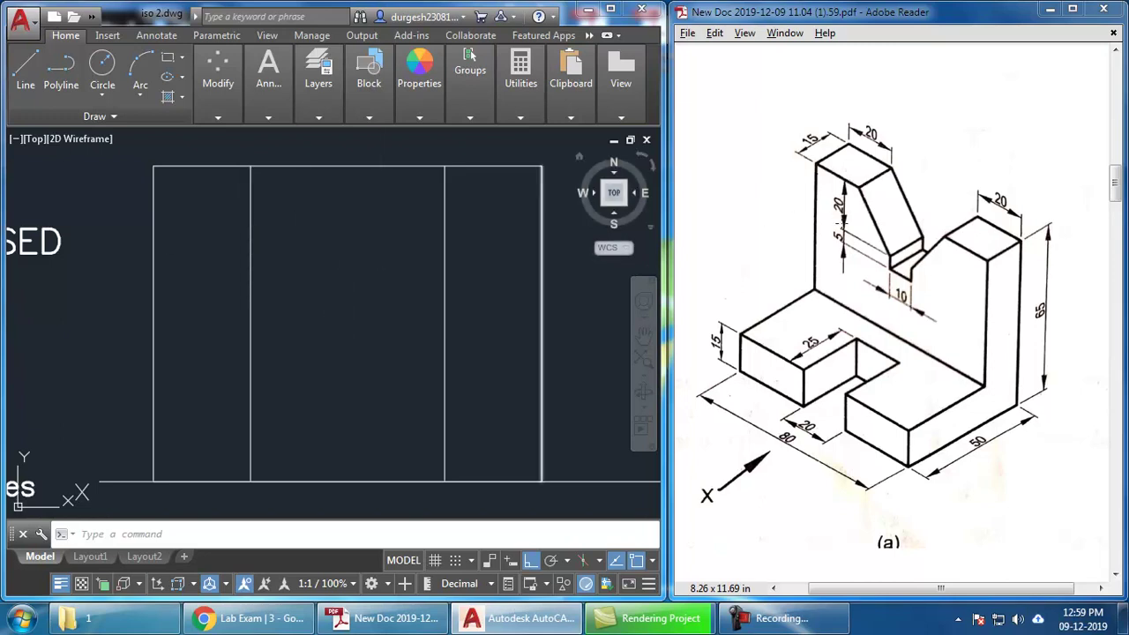
# - Offset the top edge of the front view outline downward by 20
pyautogui.write('o')
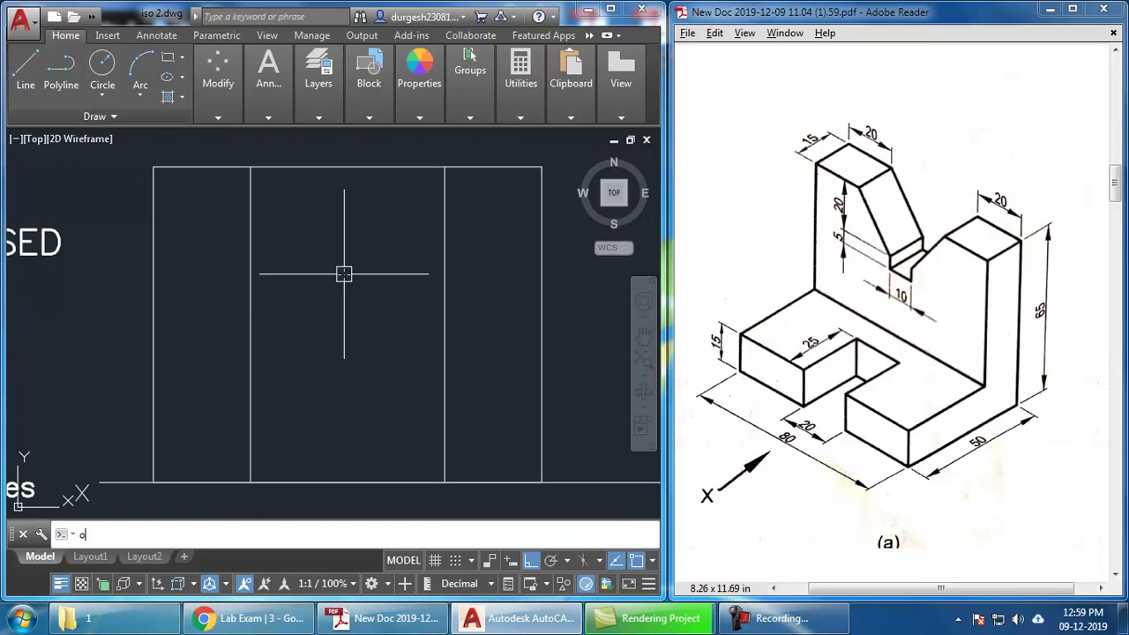
pyautogui.press('Return')
pyautogui.write('20')
pyautogui.press('Return')
pyautogui.click(363, 167)
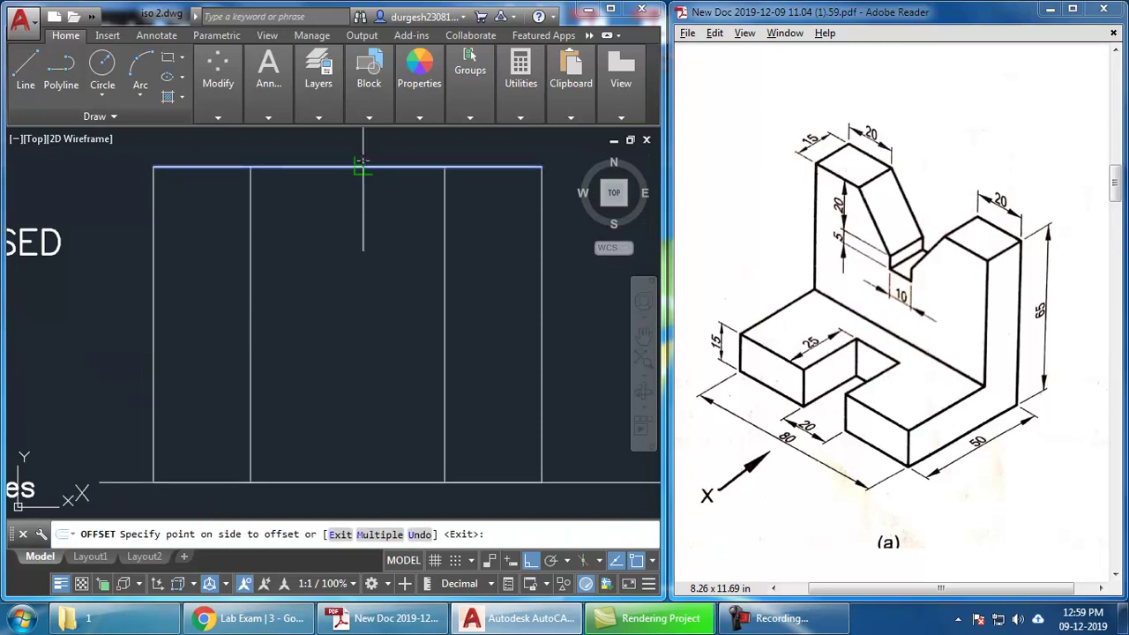
pyautogui.click(348, 264)
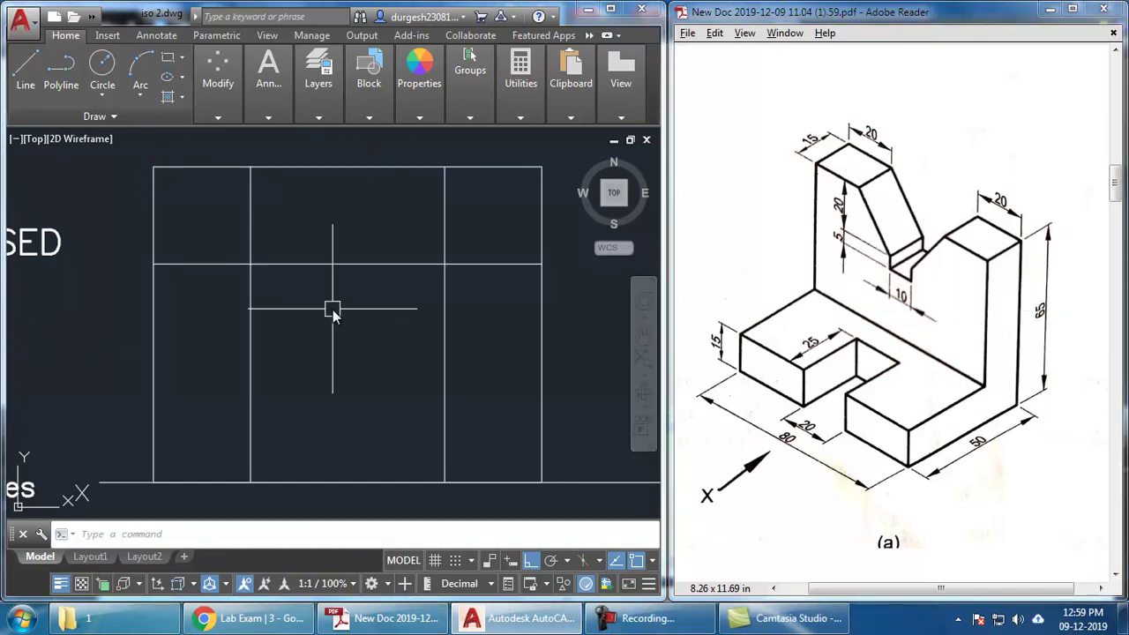
# - Offset the upper inner horizontal line downward by 5 for the bottom of the notch
pyautogui.write('o')
pyautogui.press('Return')
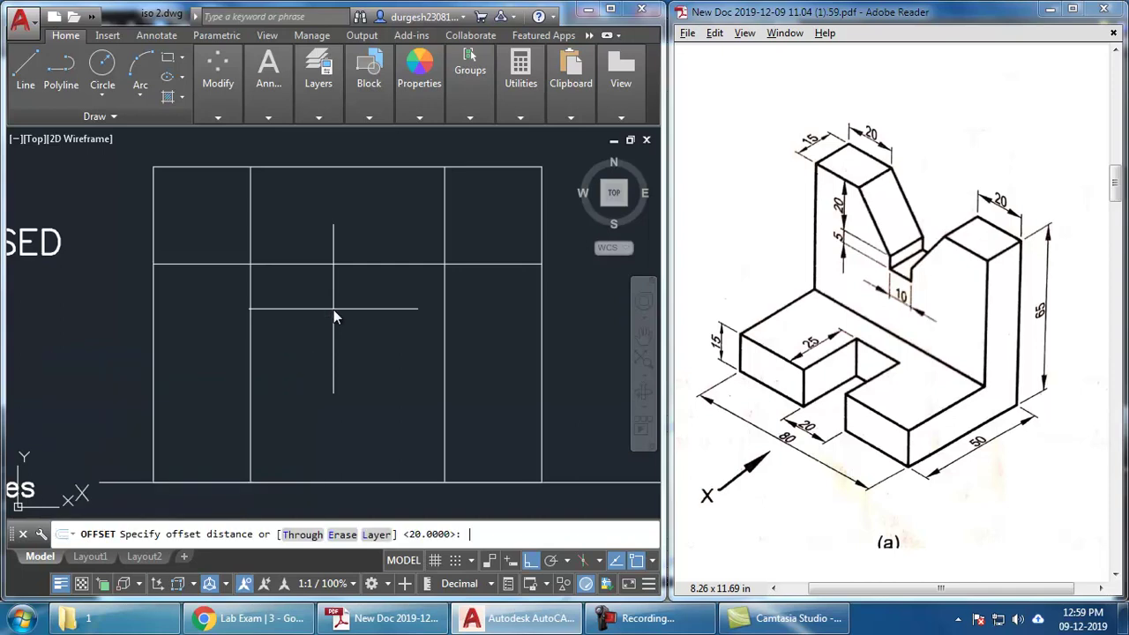
pyautogui.write('5')
pyautogui.press('Return')
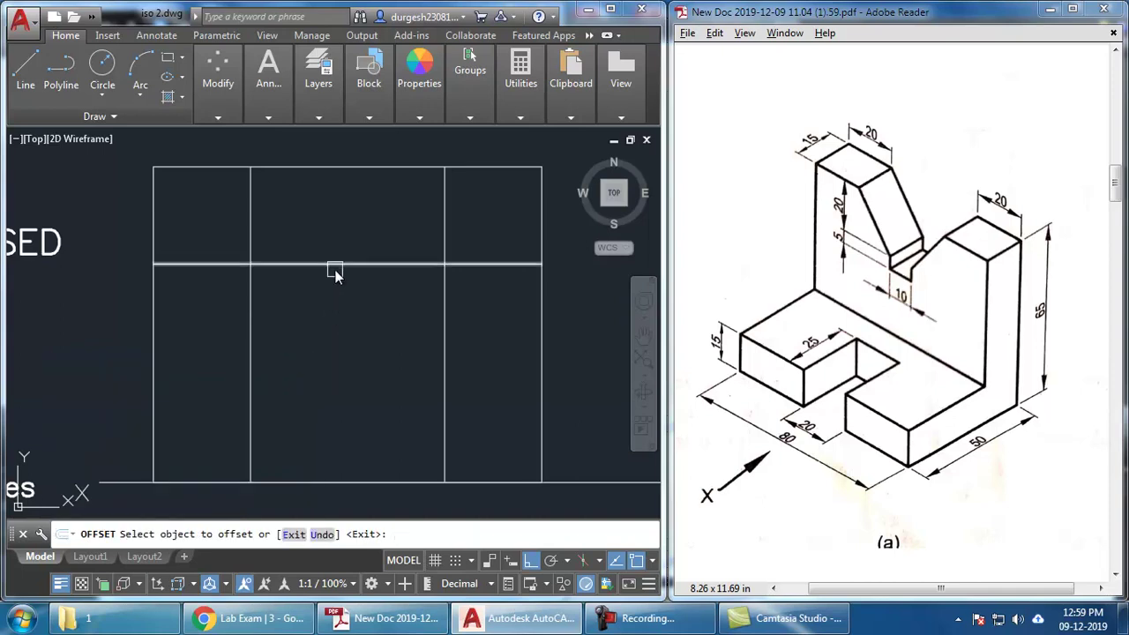
pyautogui.click(335, 268)
pyautogui.click(333, 339)
pyautogui.press('Escape')
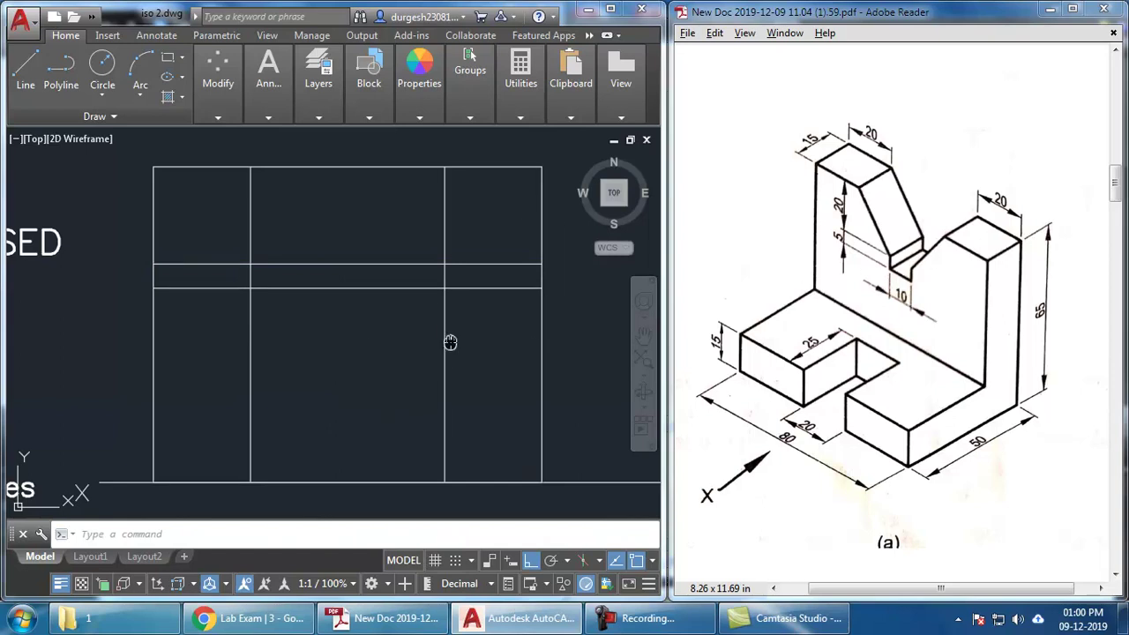
# - Draw a short vertical centre line upward from the midpoint of the lower inner horizontal line
pyautogui.write('l')
pyautogui.press('Return')
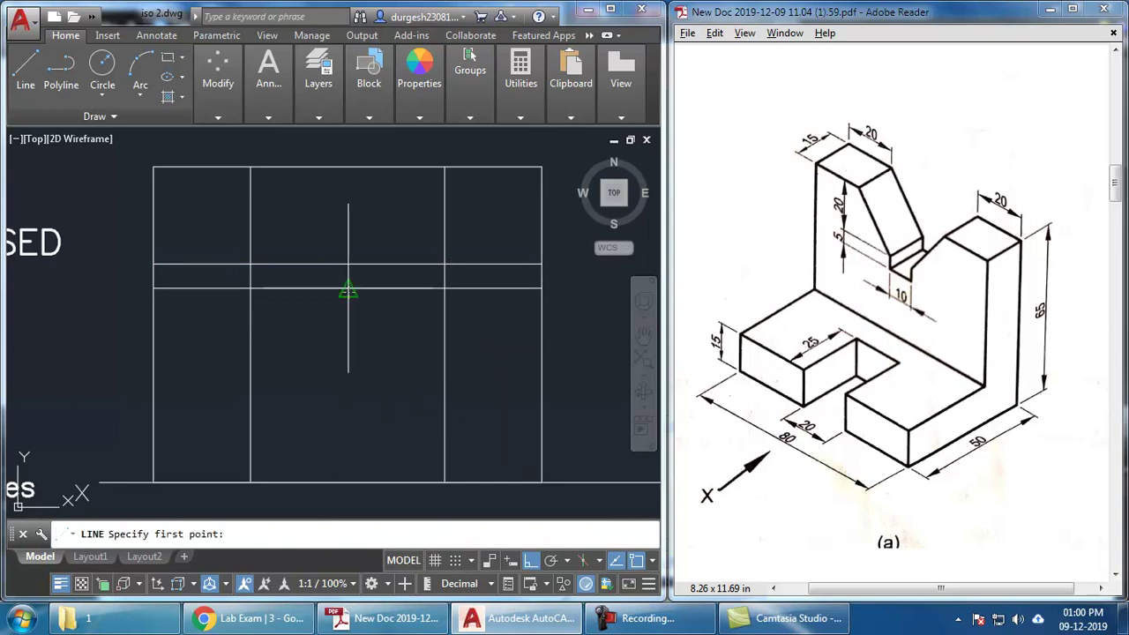
pyautogui.click(348, 290)
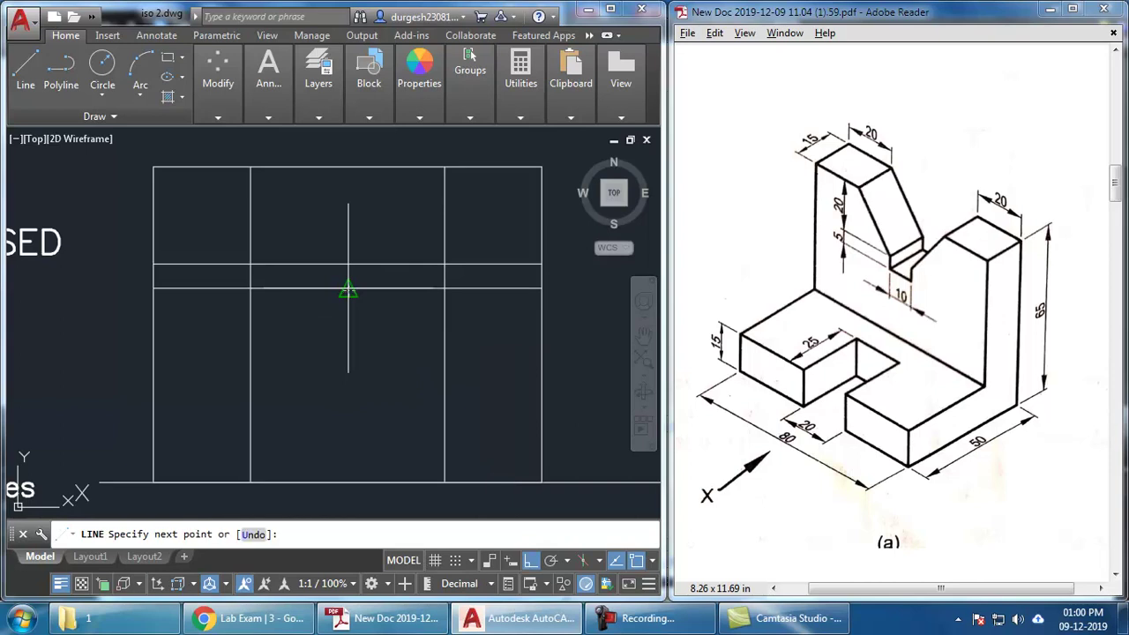
pyautogui.click(360, 253)
pyautogui.press('Return')
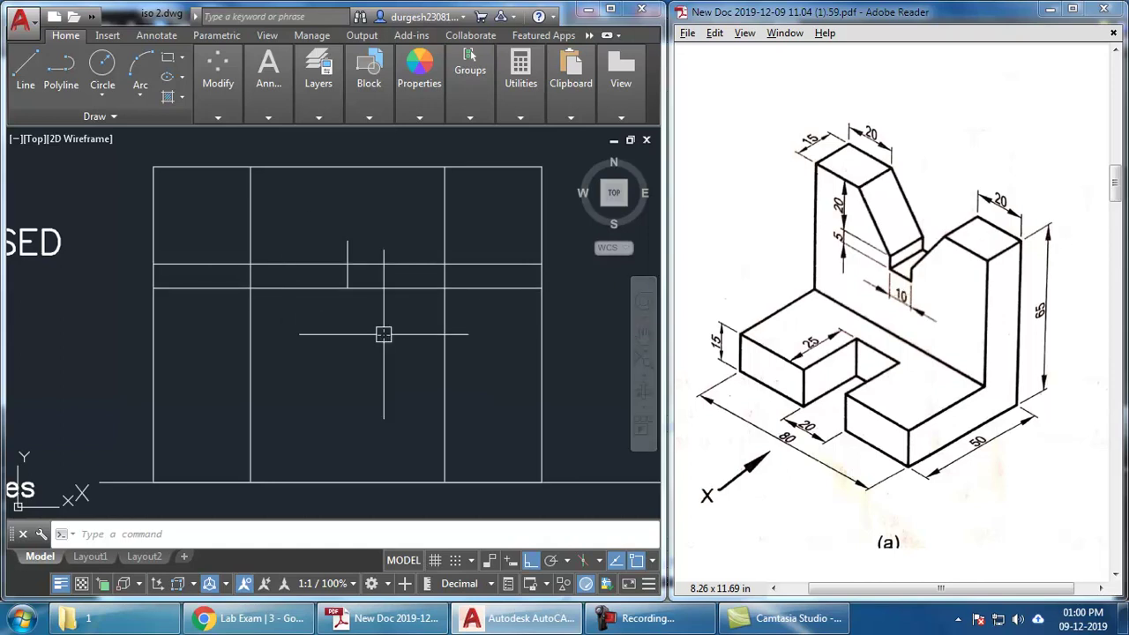
# - Offset the short vertical centre line 5 to each side to form the walls of the notch's slot
pyautogui.press('Return')
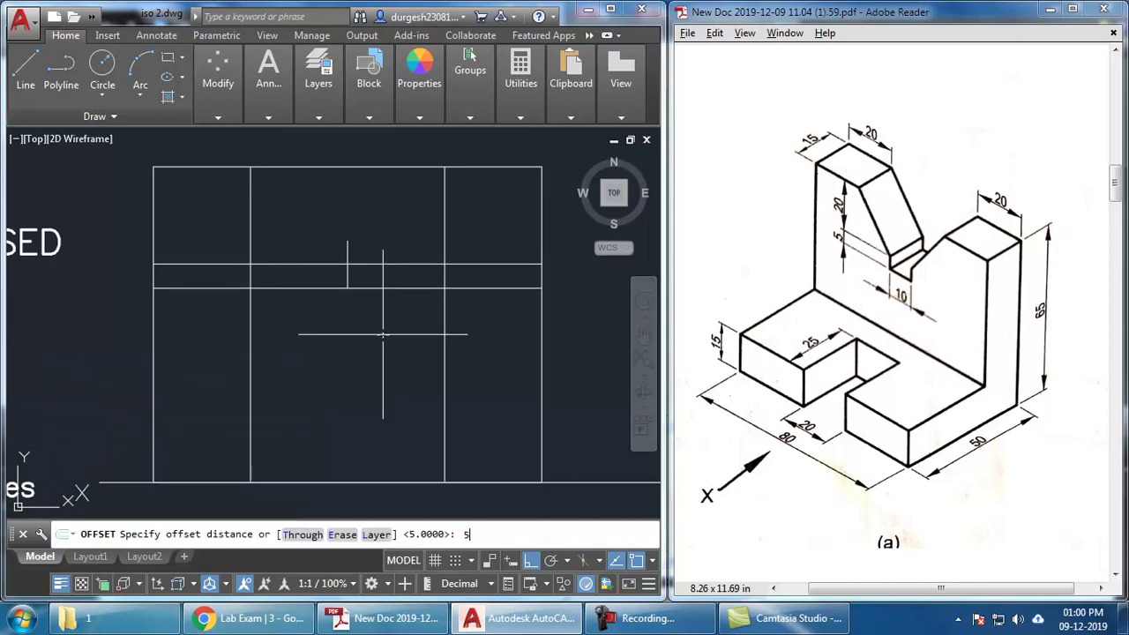
pyautogui.press('Return')
pyautogui.click(348, 245)
pyautogui.click(312, 246)
pyautogui.click(349, 245)
pyautogui.click(389, 234)
pyautogui.press('Return')
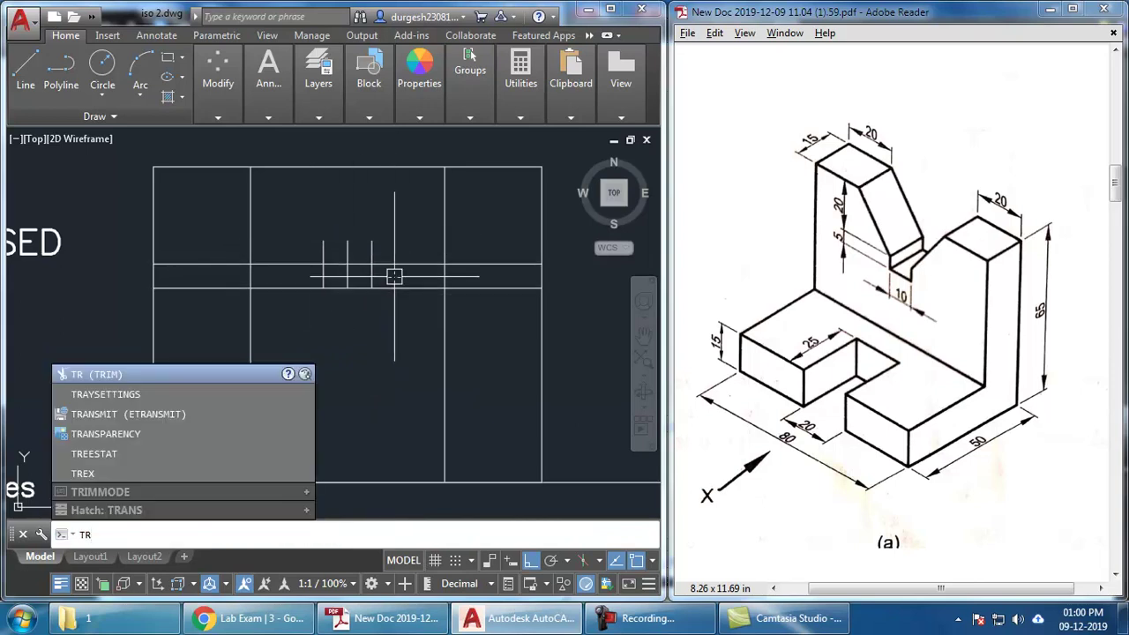
# - Trim the slot walls above the upper inner horizontal line and remove that line's portion between the walls
pyautogui.press('Return')
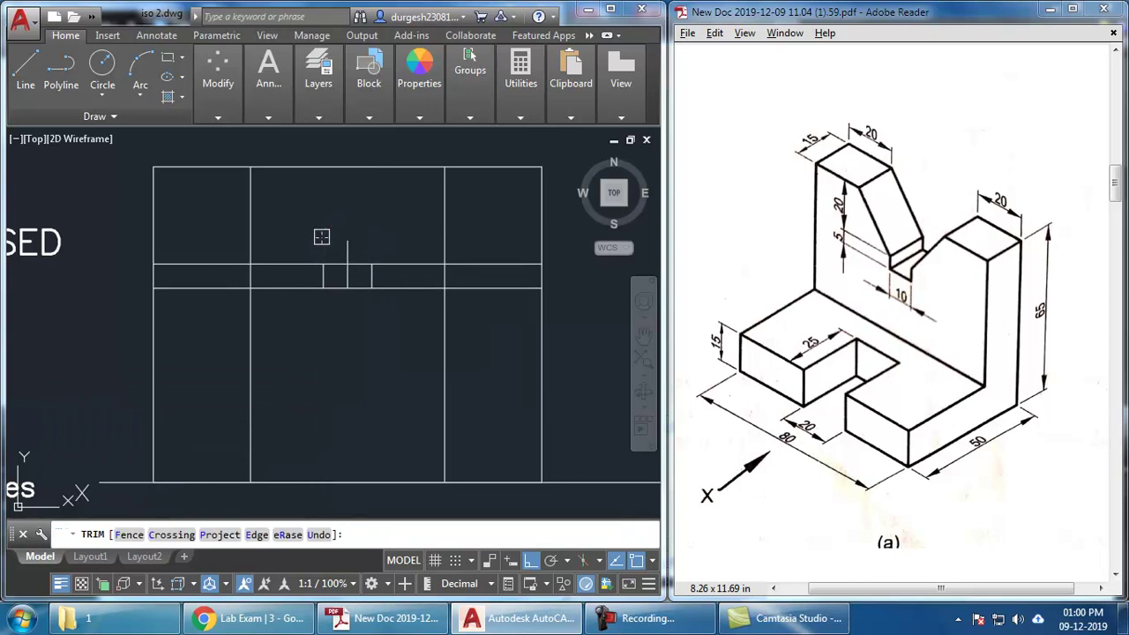
pyautogui.click(361, 262)
pyautogui.press('Return')
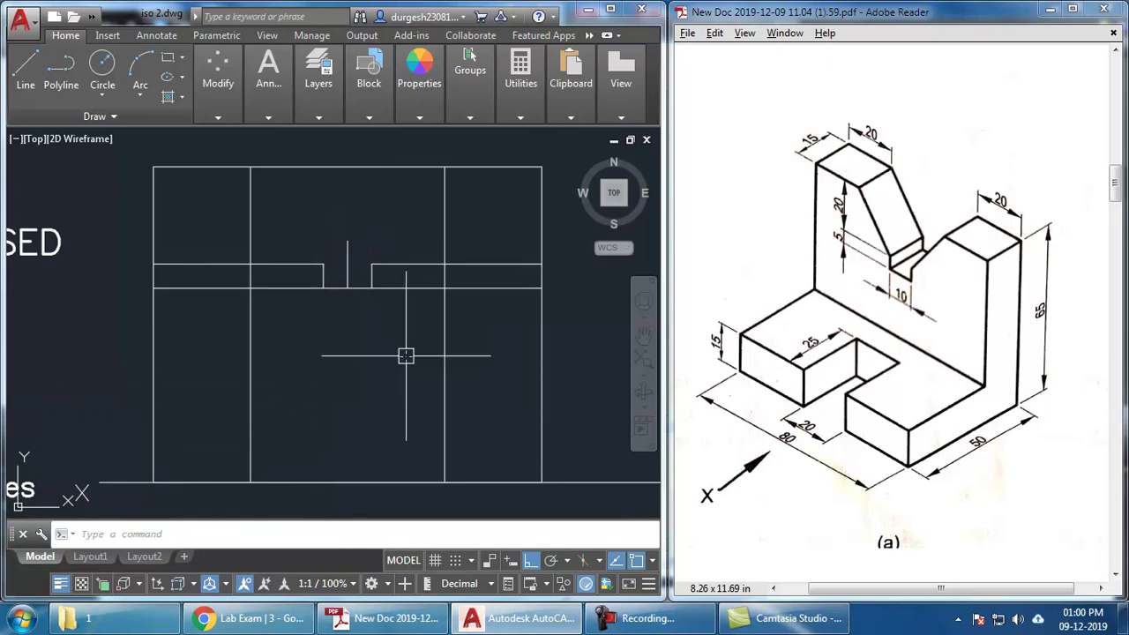
# - Stretch the outer ends of both upper inner horizontal segments to where the 20-offset verticals meet the top edge, forming the notch slopes
pyautogui.click(541, 263)
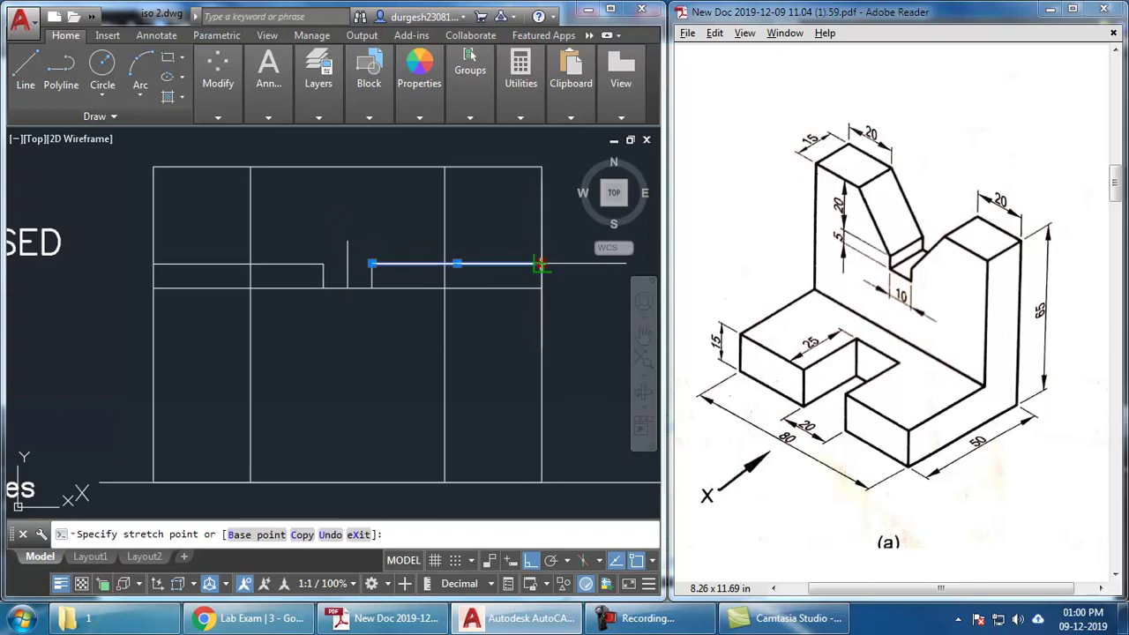
pyautogui.click(443, 167)
pyautogui.click(153, 263)
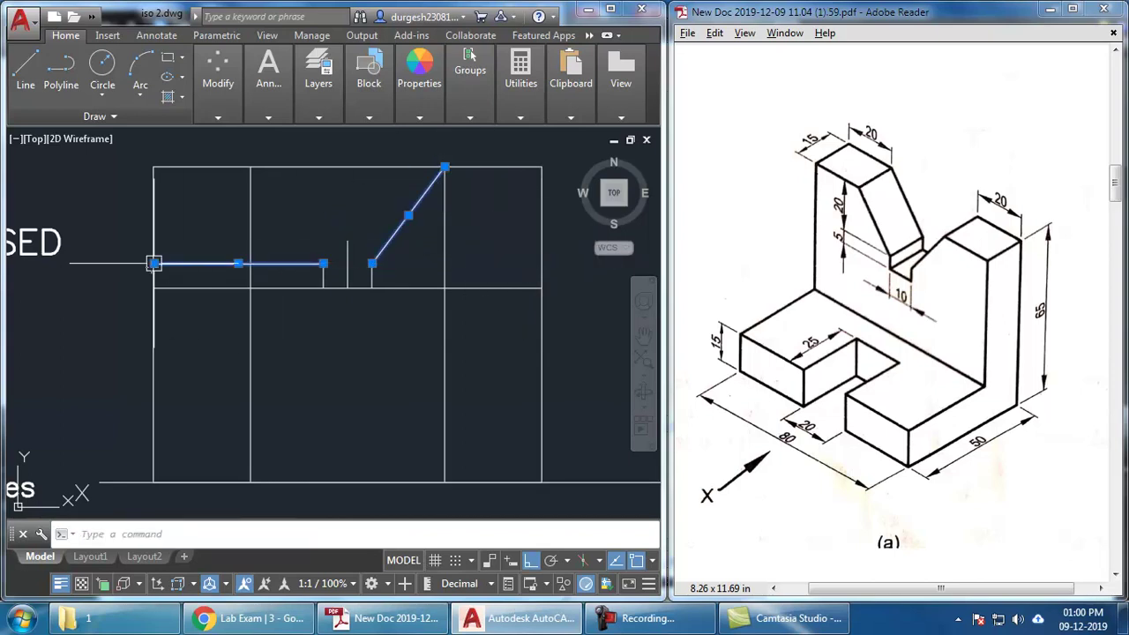
pyautogui.click(153, 262)
pyautogui.click(251, 167)
pyautogui.press('Escape')
# - Delete the two vertical construction lines offset from the outline's sides
pyautogui.click(444, 363)
pyautogui.click(251, 365)
pyautogui.press('Delete')
# - Trim the lower inner horizontal line on both sides of the slot, leaving only the slot's bottom edge
pyautogui.write('tr')
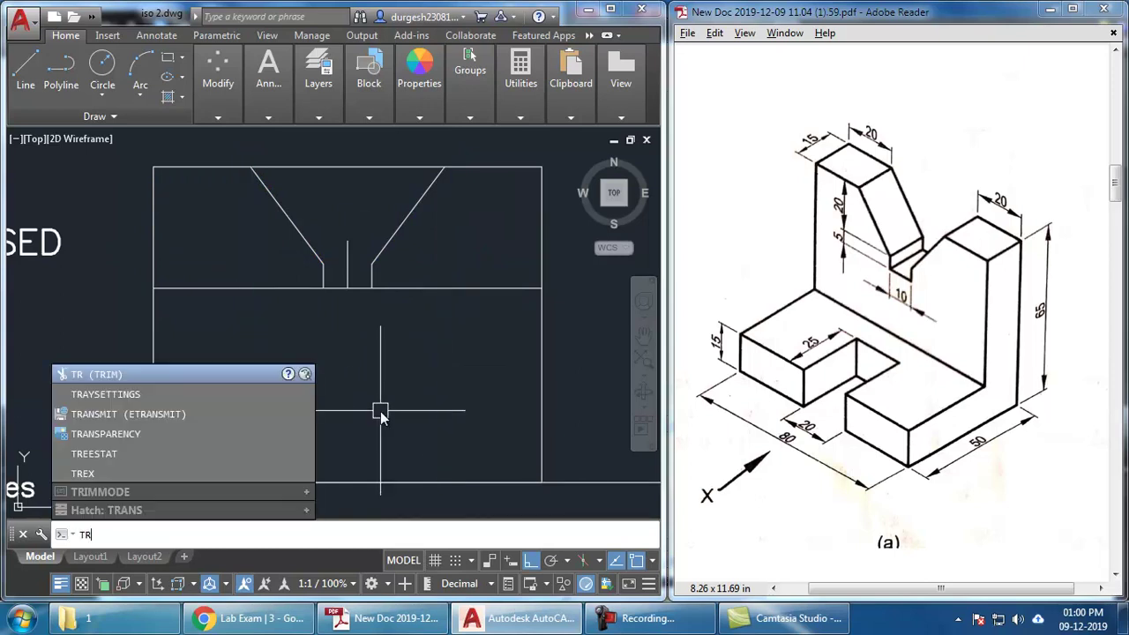
pyautogui.press('Return')
pyautogui.press('Return')
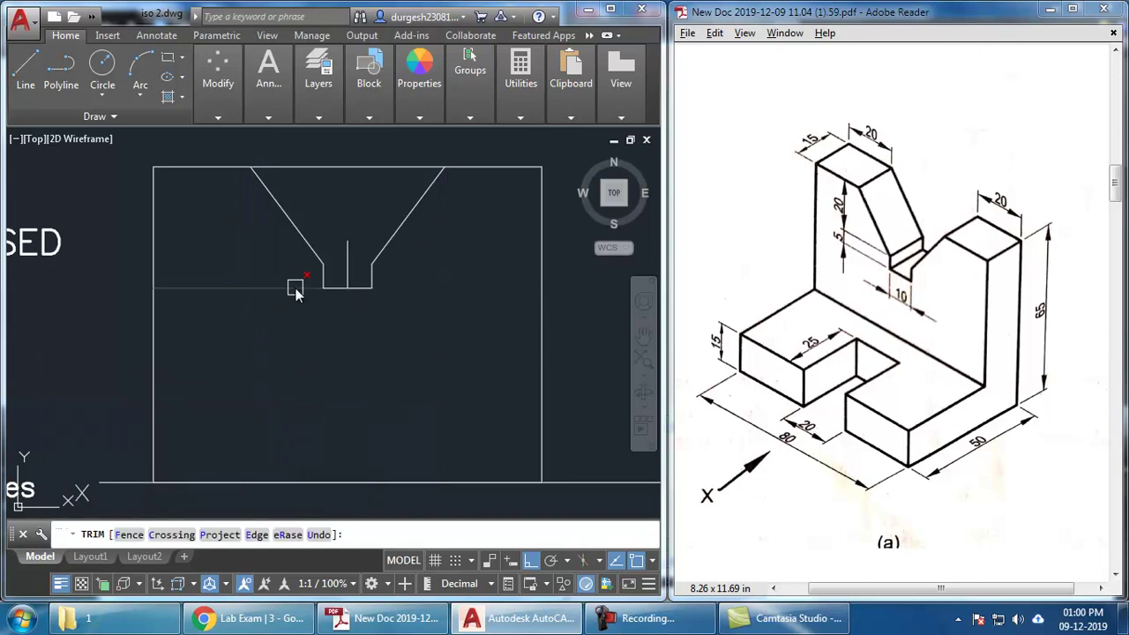
pyautogui.click(295, 288)
pyautogui.press('Return')
# - Stretch the centre line vertically so it extends beyond the outline's top edge and below the xy line
pyautogui.click(348, 240)
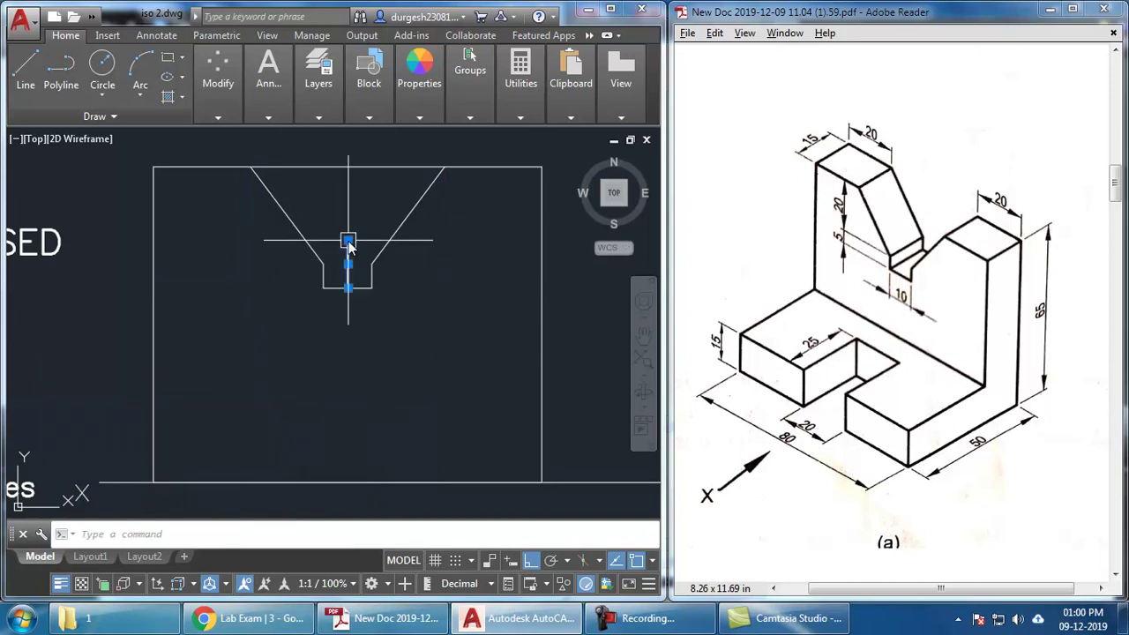
pyautogui.click(352, 147)
pyautogui.click(349, 289)
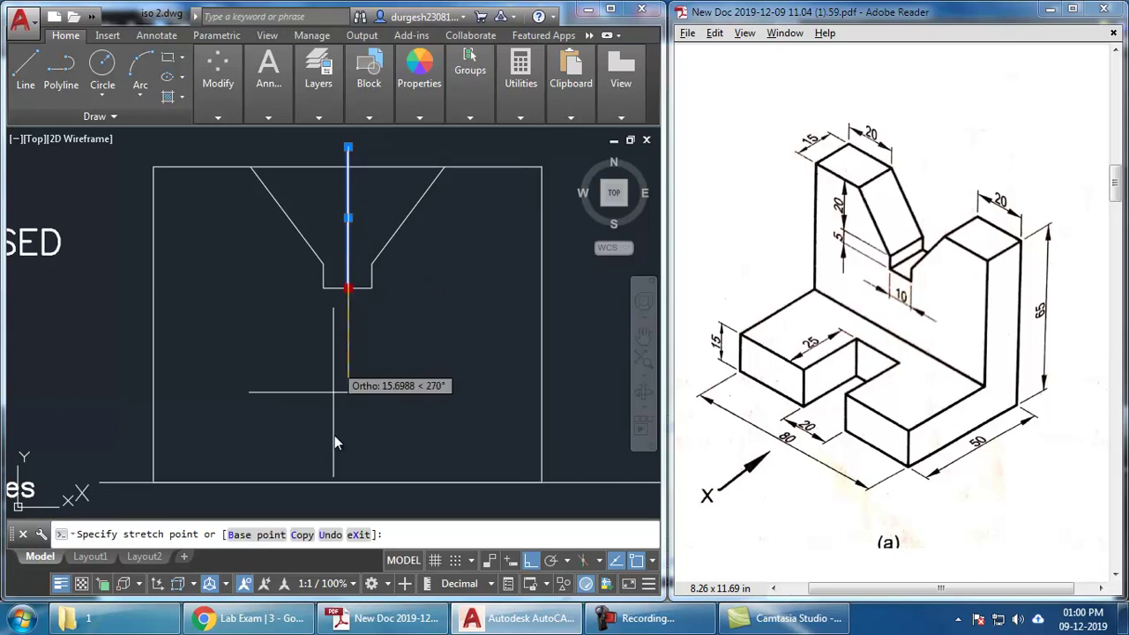
pyautogui.click(347, 505)
pyautogui.moveTo(390, 462); pyautogui.dragTo(393, 451, button='middle')
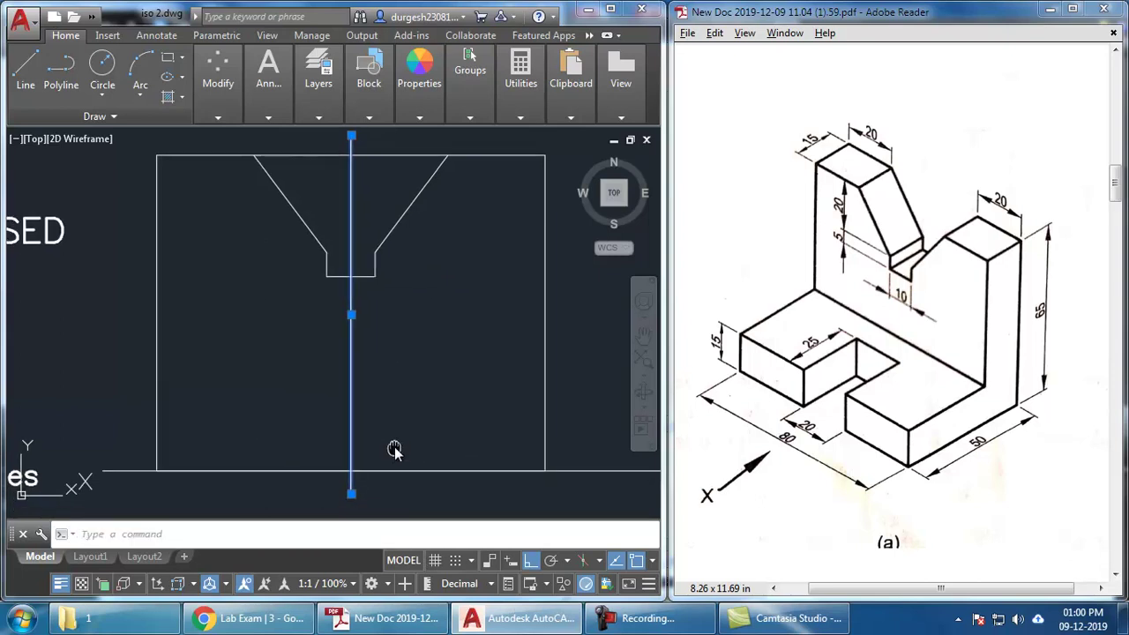
pyautogui.press('Escape')
# - Trim the outline's top edge between the two slopes to open the notch of the front view
pyautogui.write('tr')
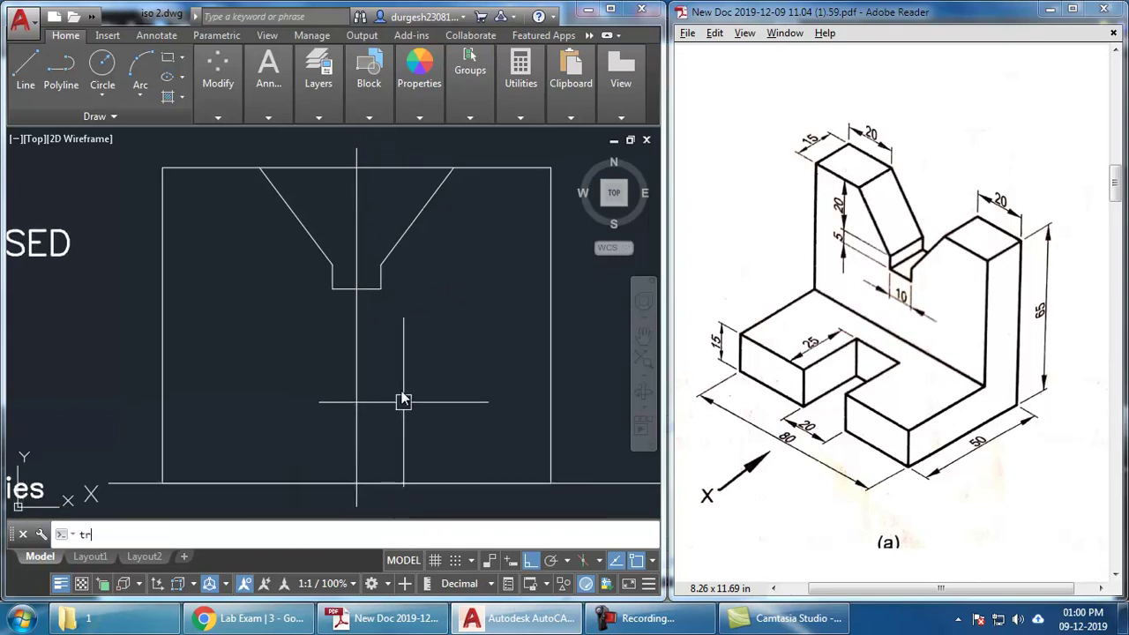
pyautogui.press('Return')
pyautogui.press('Return')
pyautogui.press('Escape')
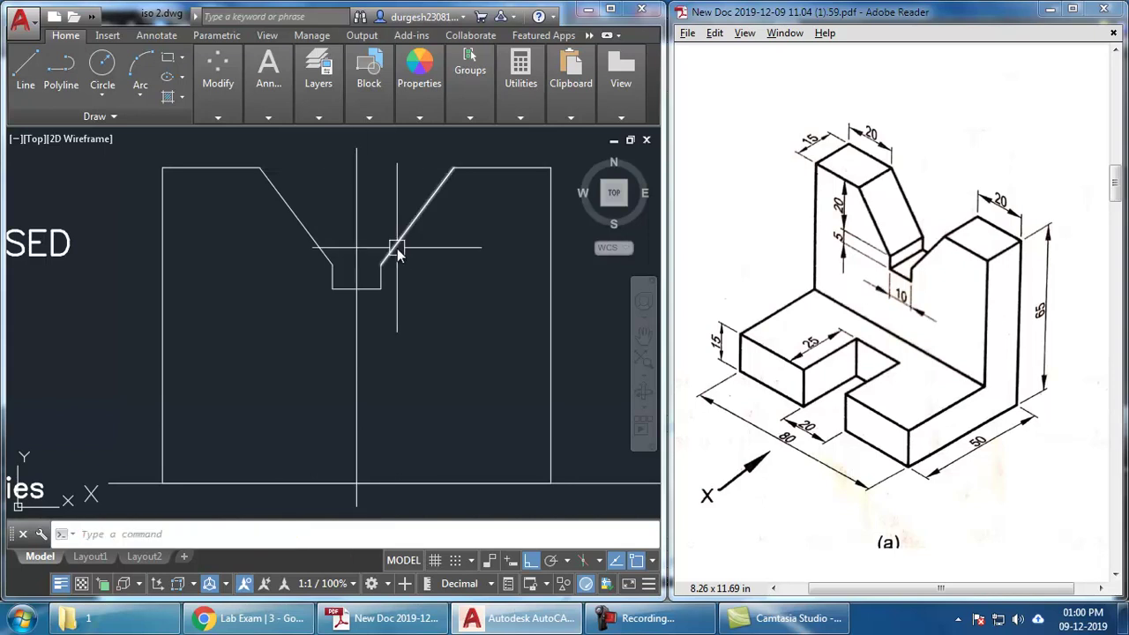
# - Offset the front view's bottom edge upward by 15
pyautogui.scroll(-2, 444, 394)
pyautogui.moveTo(444, 394); pyautogui.dragTo(431, 338, button='middle')
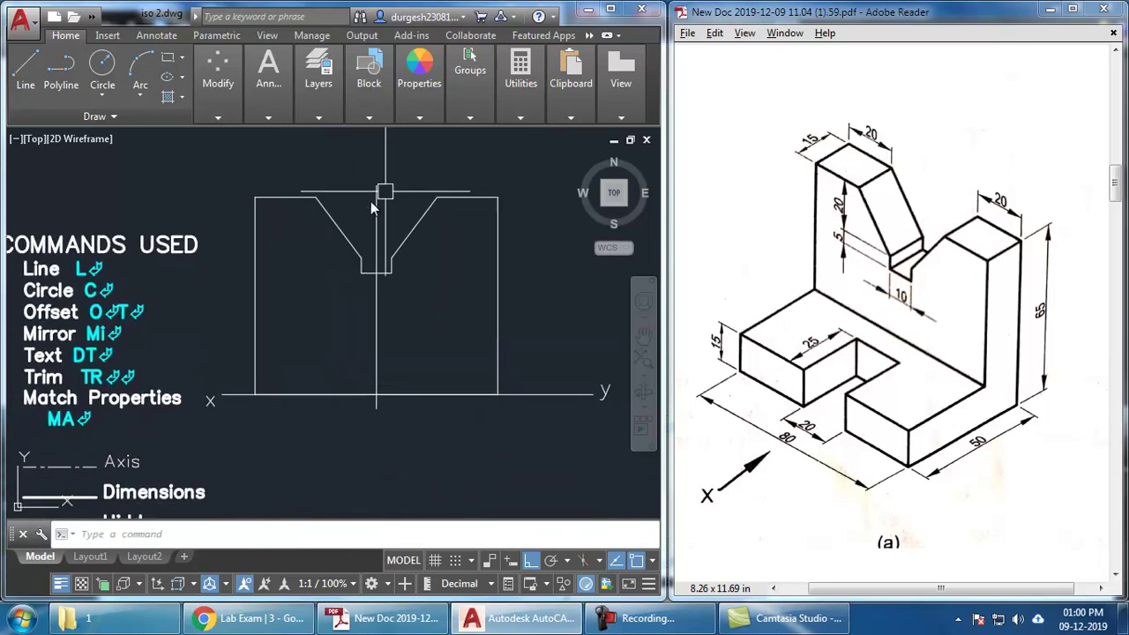
pyautogui.moveTo(430, 271); pyautogui.dragTo(428, 277, button='middle')
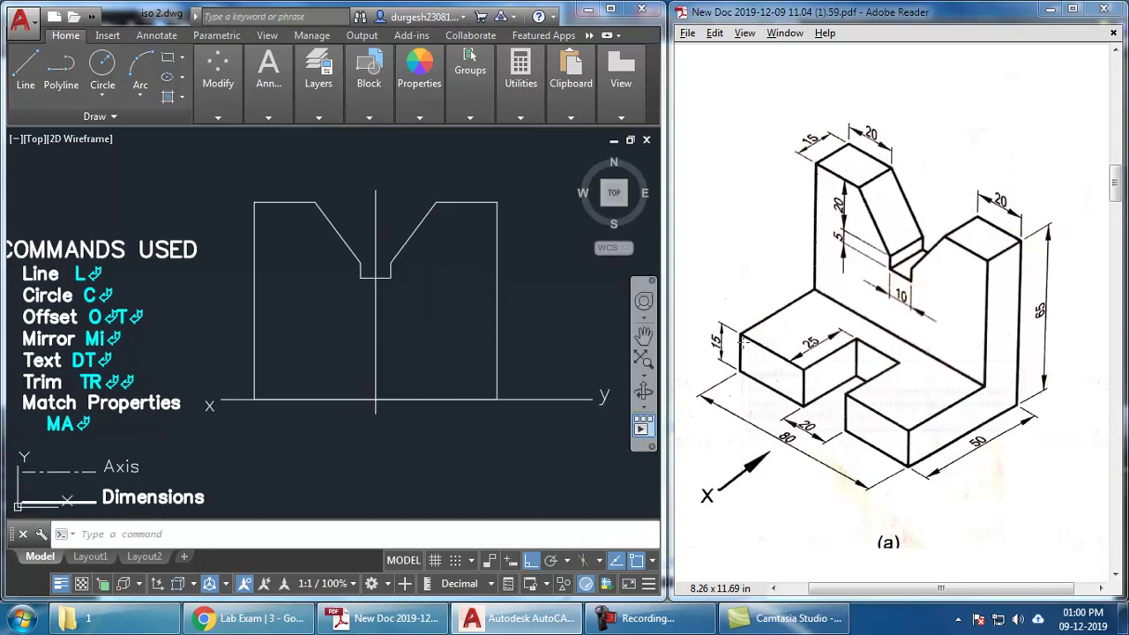
pyautogui.moveTo(455, 362); pyautogui.dragTo(456, 367, button='middle')
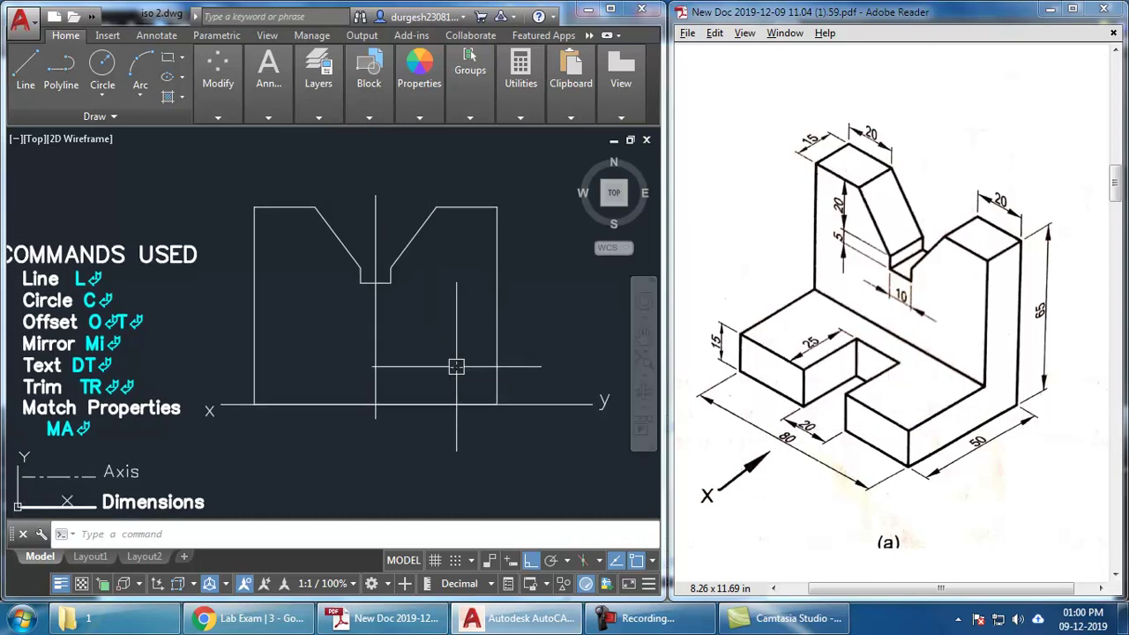
pyautogui.write('o')
pyautogui.press('Return')
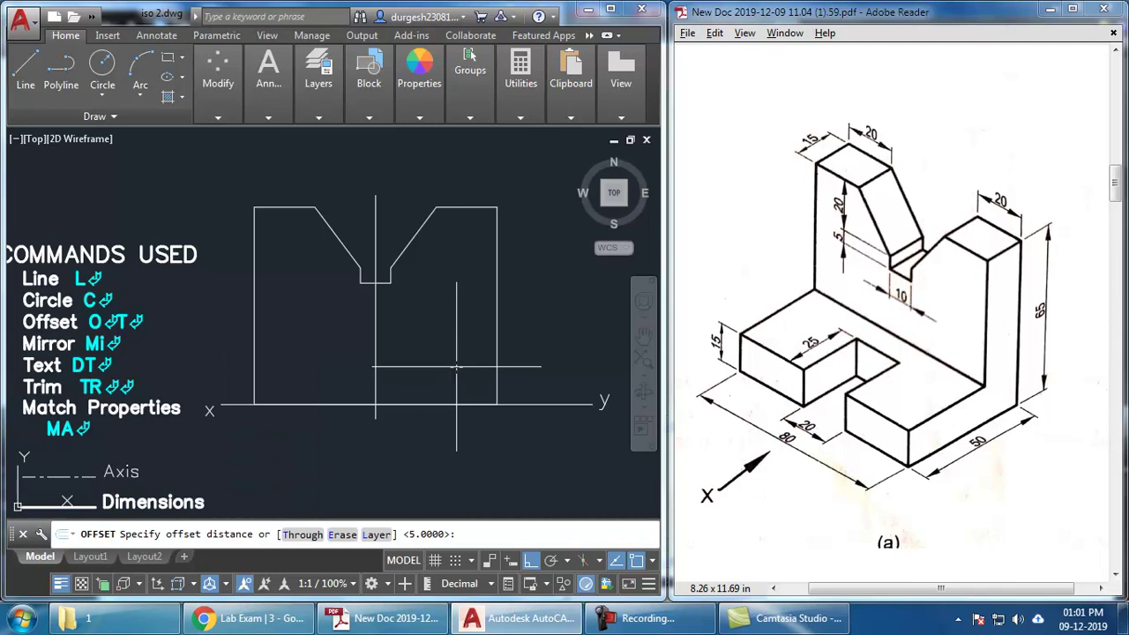
pyautogui.write('15')
pyautogui.press('Return')
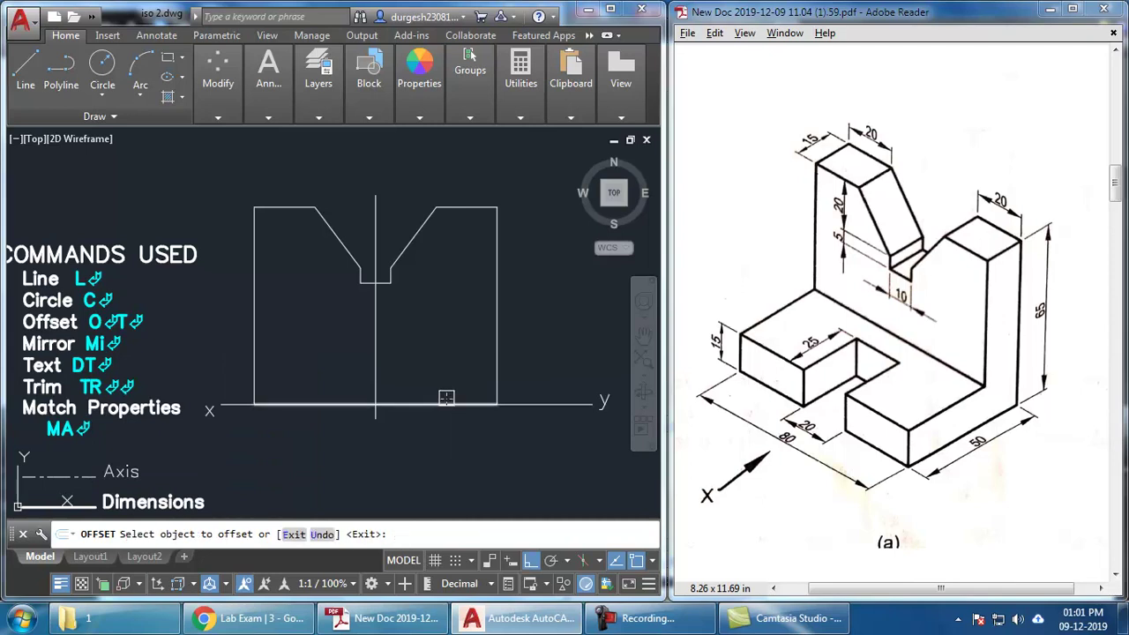
pyautogui.click(445, 398)
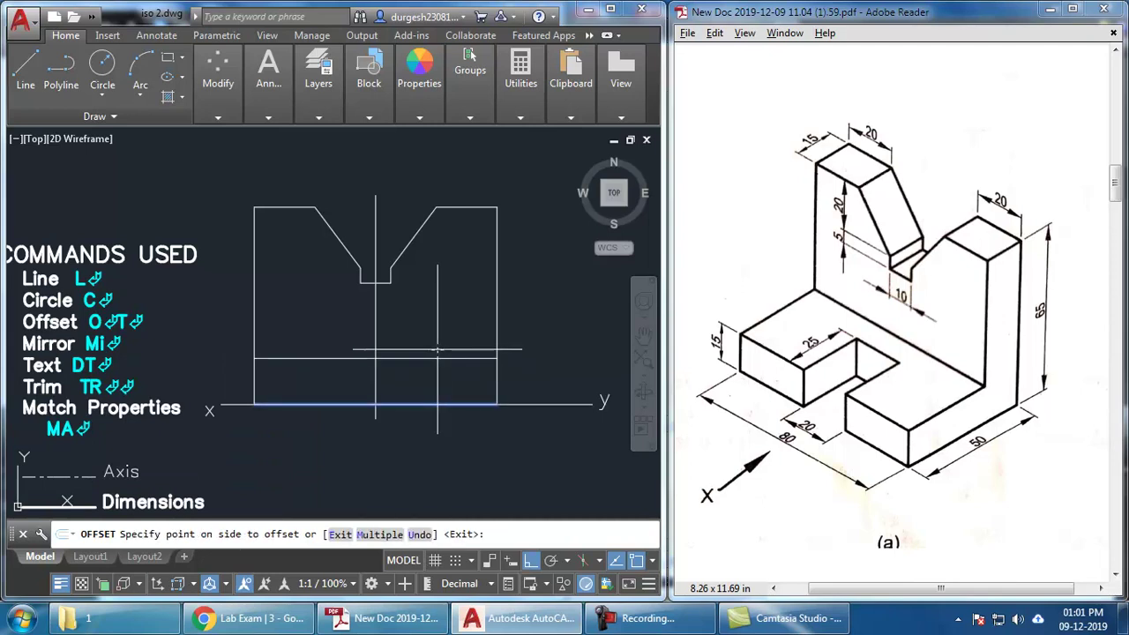
pyautogui.click(436, 349)
pyautogui.press('Return')
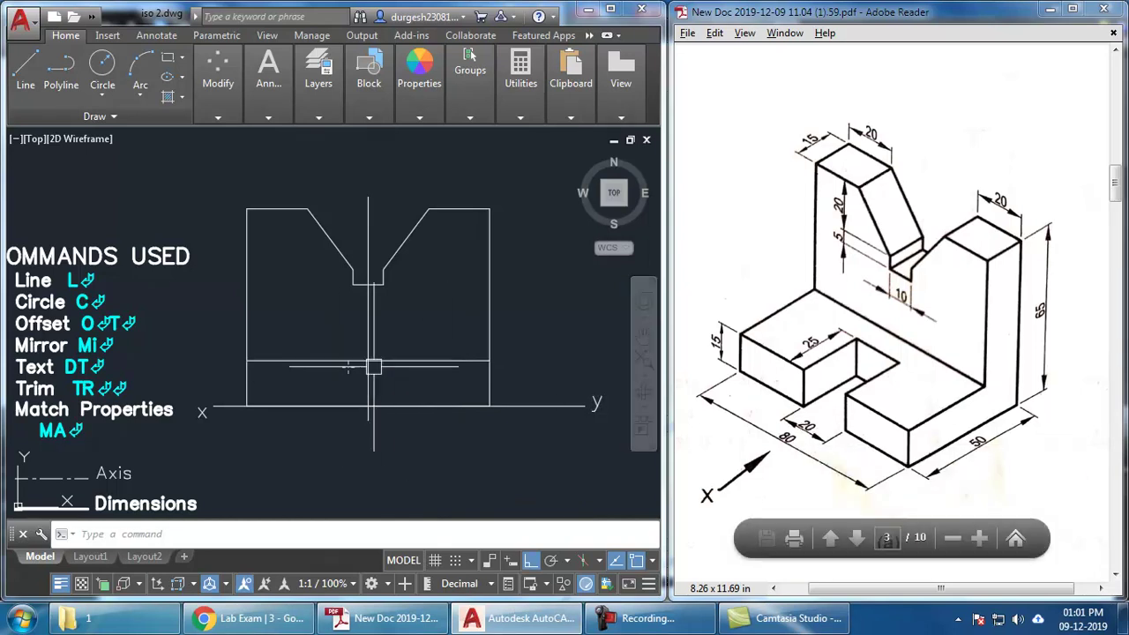
# - Offset the centre line by 10 to both sides for the base slot edges
pyautogui.moveTo(371, 383); pyautogui.dragTo(369, 383, button='middle')
pyautogui.write('o')
pyautogui.press('Return')
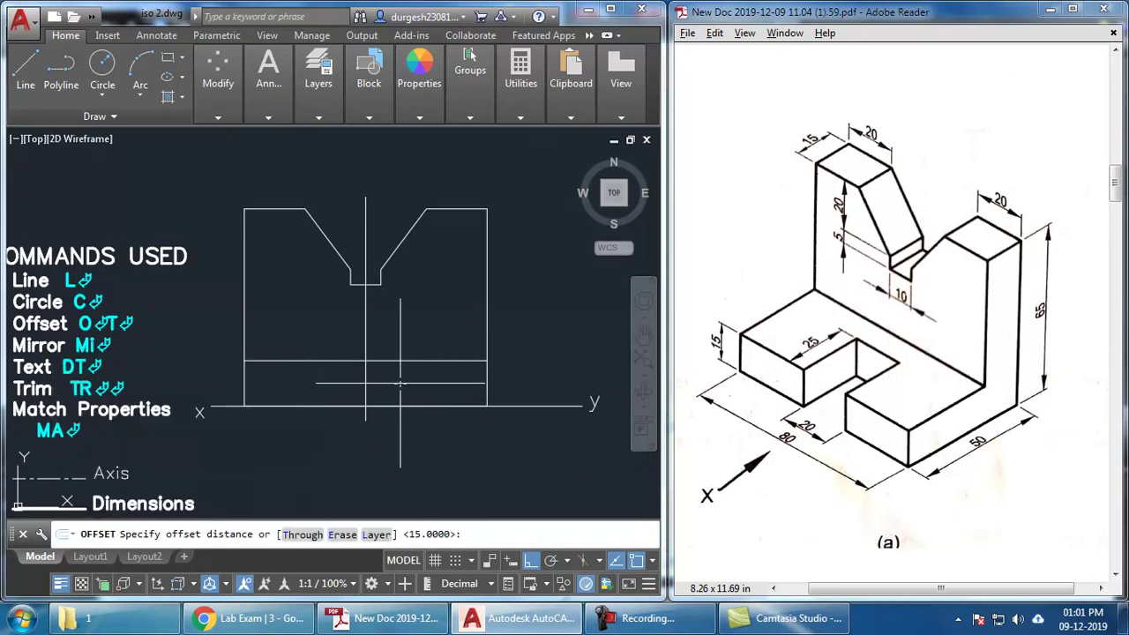
pyautogui.press('Return')
pyautogui.click(366, 370)
pyautogui.click(359, 386)
pyautogui.click(365, 387)
pyautogui.click(419, 387)
pyautogui.press('Escape')
# - Trim both offset verticals so that only the parts between the 15-offset line and the xy line remain
pyautogui.click(443, 328)
pyautogui.click(310, 420)
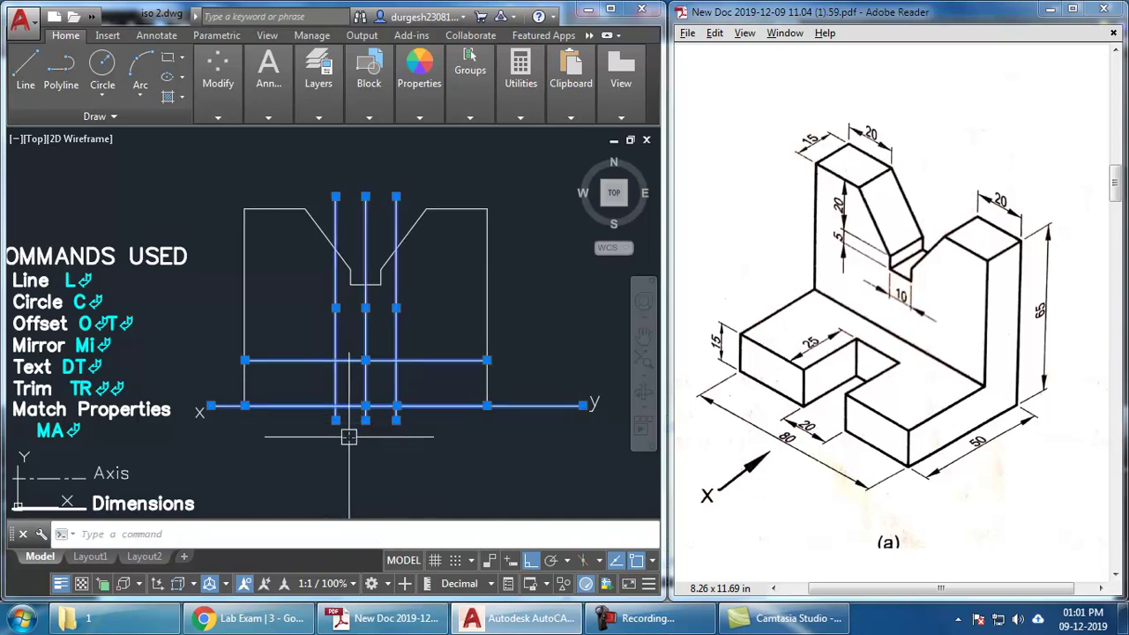
pyautogui.write('tr')
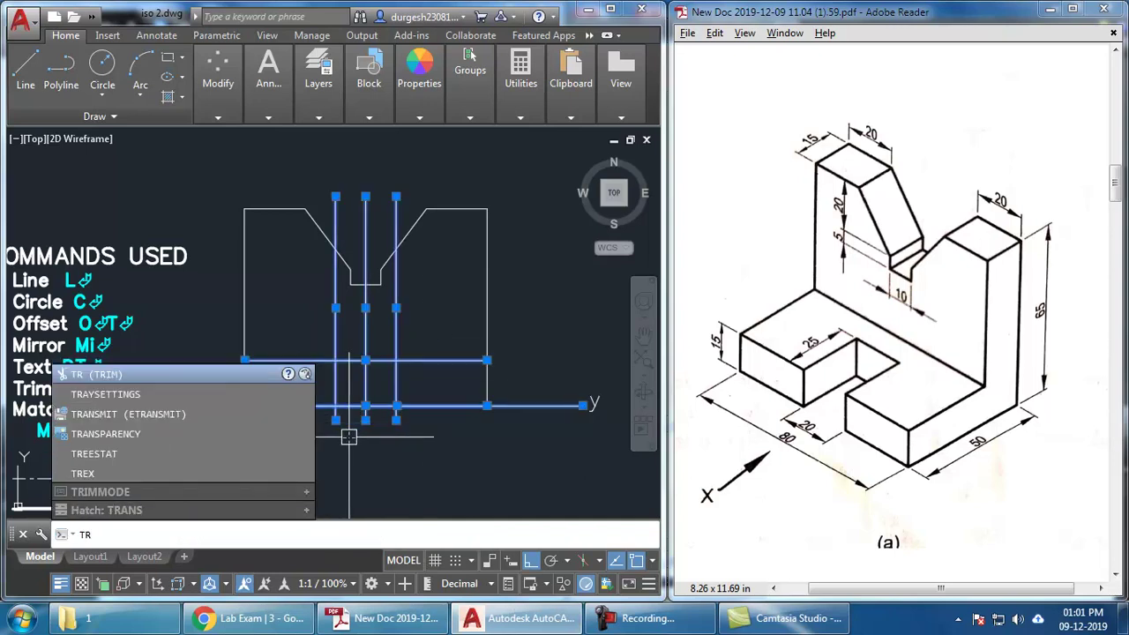
pyautogui.press('Return')
pyautogui.click(396, 335)
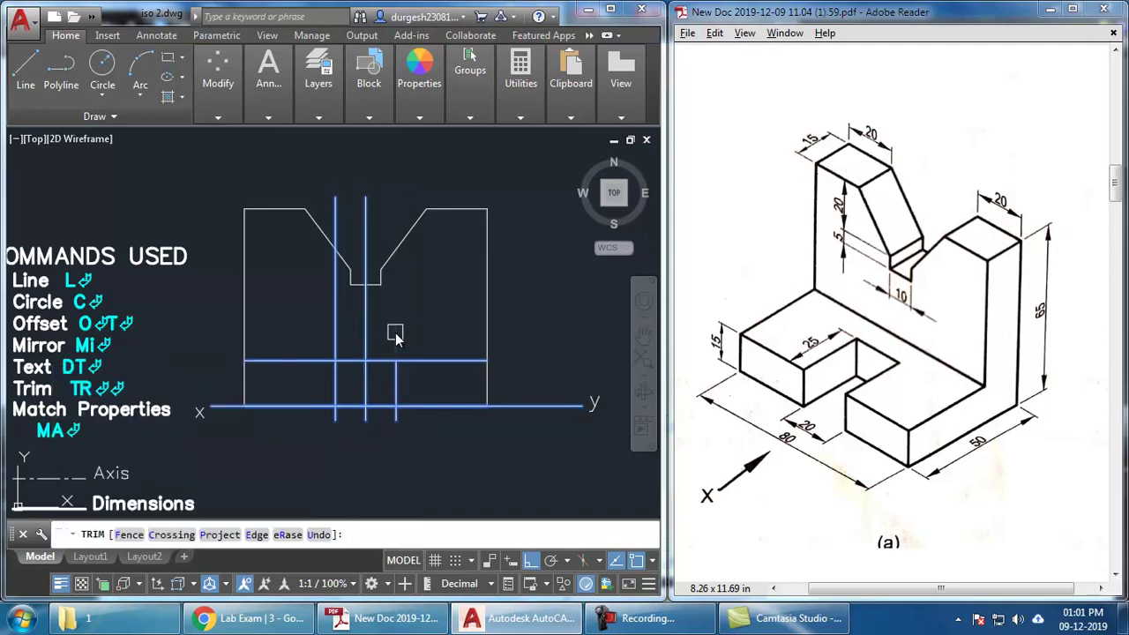
pyautogui.click(343, 331)
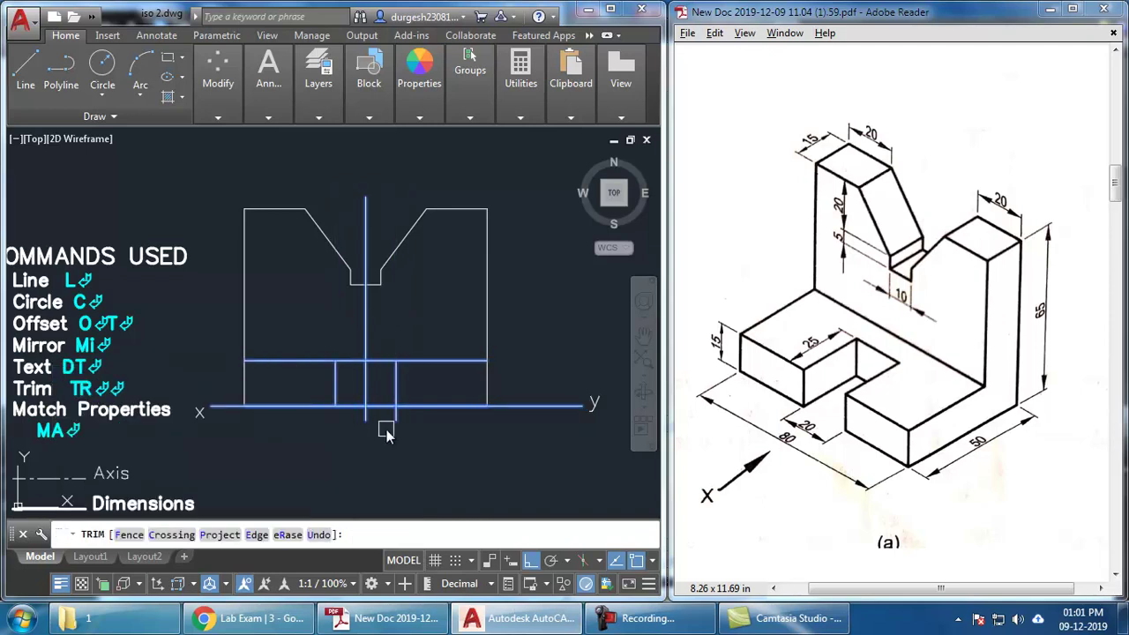
pyautogui.press('Escape')
# - Match the properties of the Solid sample line onto all lines of the front view
pyautogui.moveTo(390, 413); pyautogui.dragTo(397, 452, button='middle')
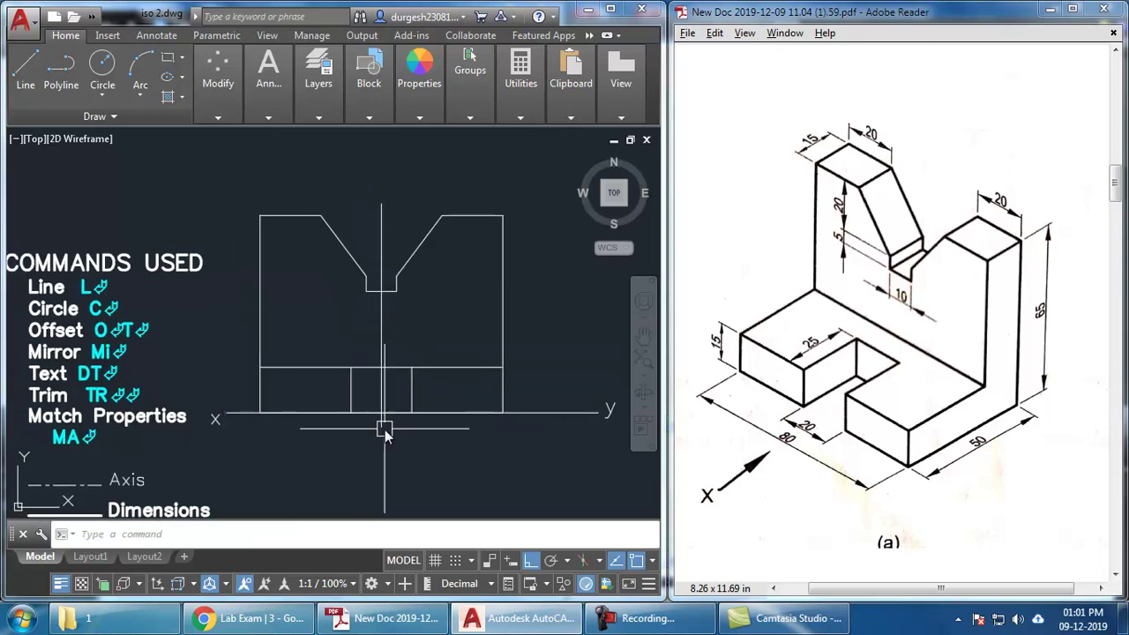
pyautogui.write('ma')
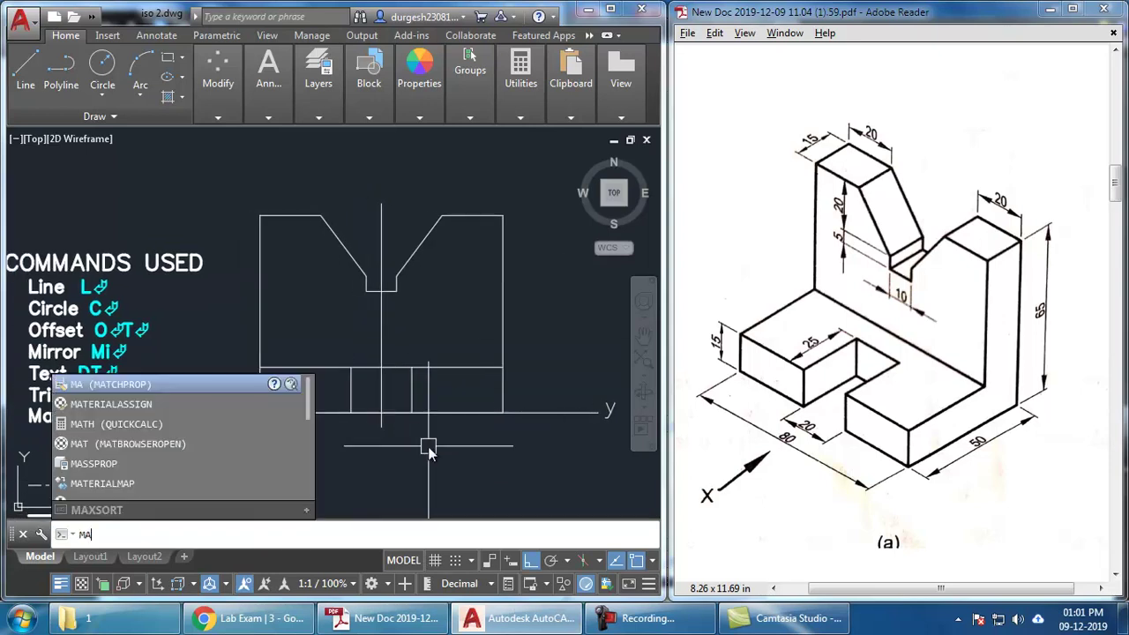
pyautogui.press('Return')
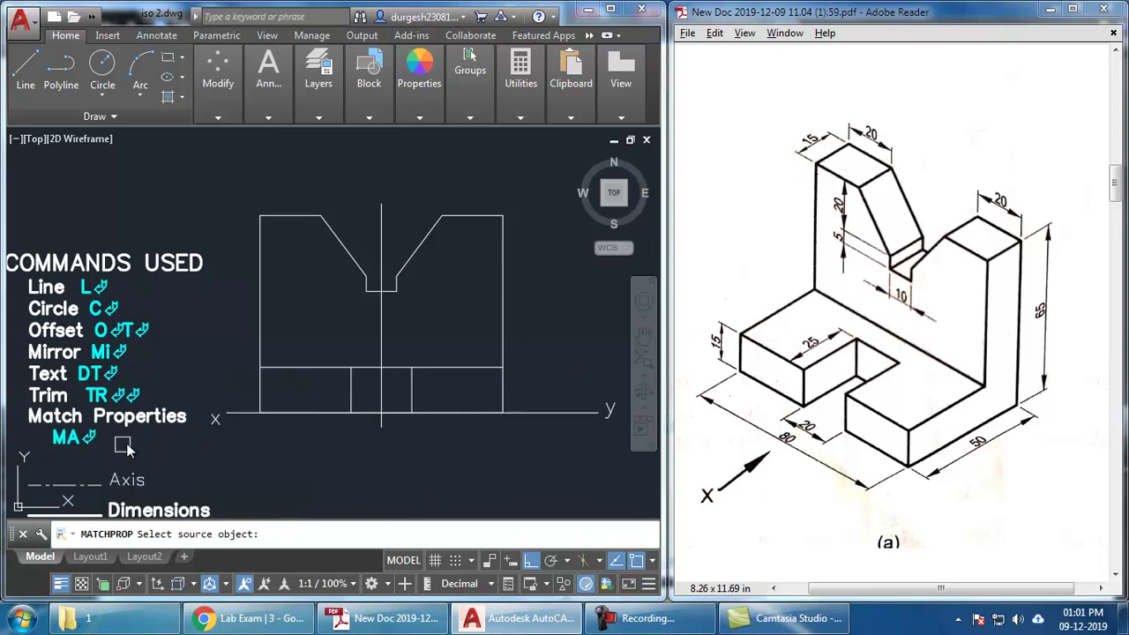
pyautogui.moveTo(126, 447); pyautogui.dragTo(132, 328, button='middle')
pyautogui.click(66, 463)
pyautogui.moveTo(376, 314); pyautogui.dragTo(398, 382, button='middle')
pyautogui.click(307, 175)
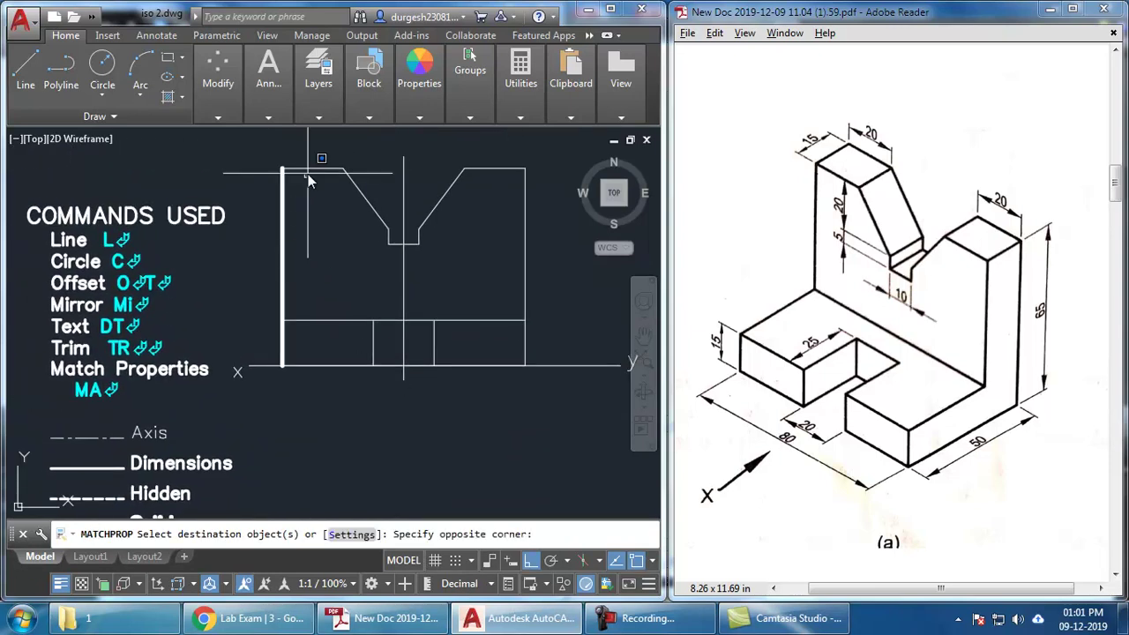
pyautogui.click(243, 134)
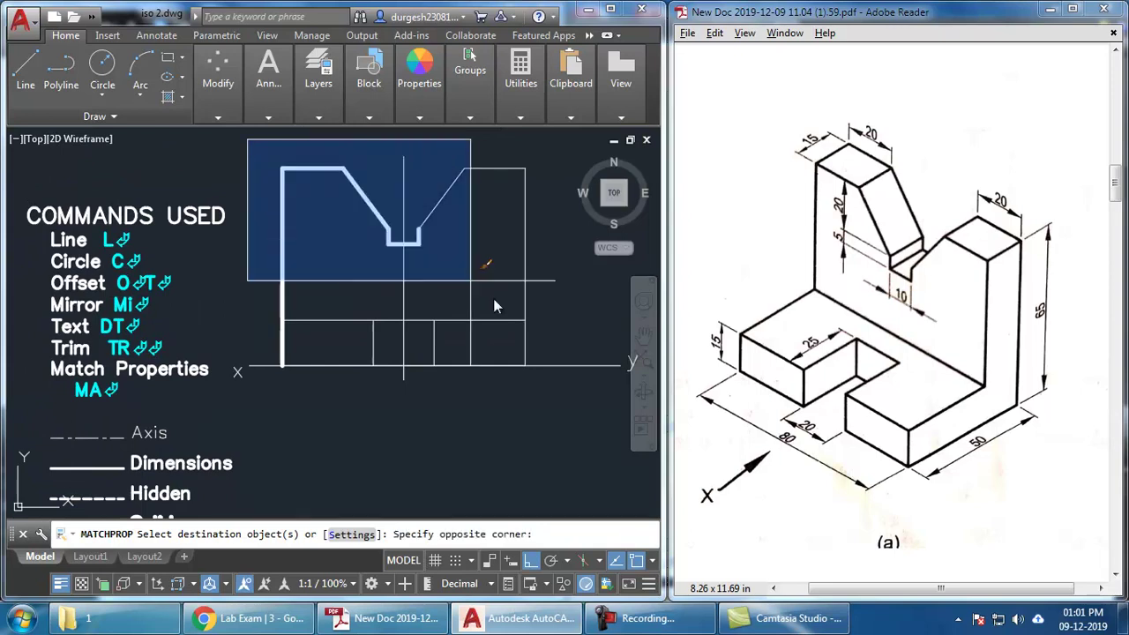
pyautogui.click(567, 394)
pyautogui.press('Return')
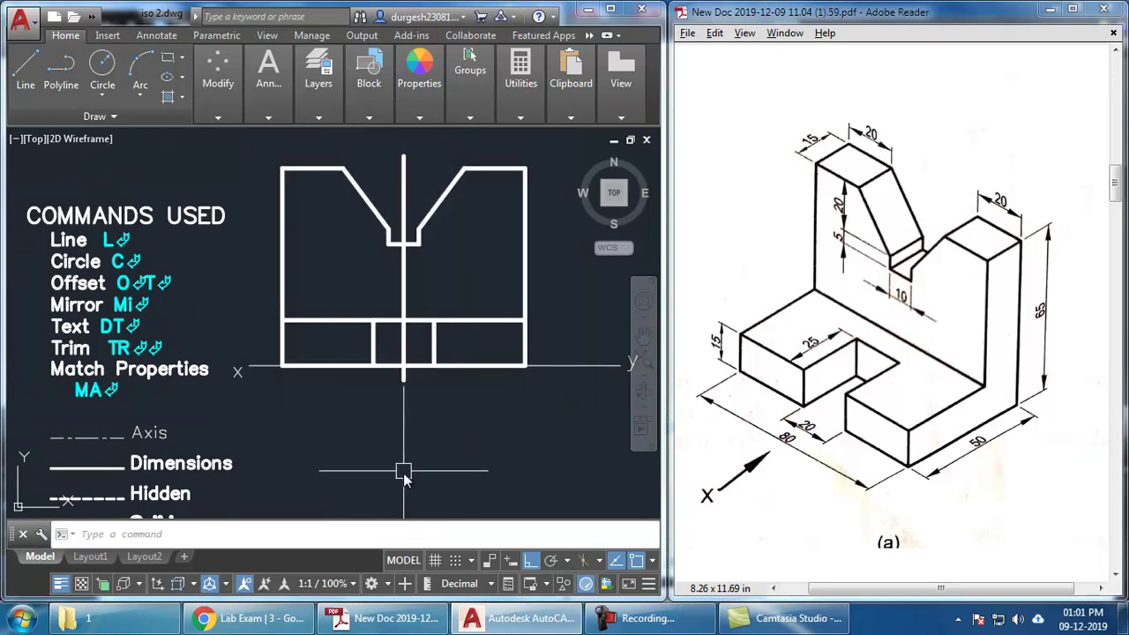
# - Match the properties of the Axis sample line onto the front view's vertical centre line
pyautogui.moveTo(403, 472); pyautogui.dragTo(403, 465, button='middle')
pyautogui.press('Return')
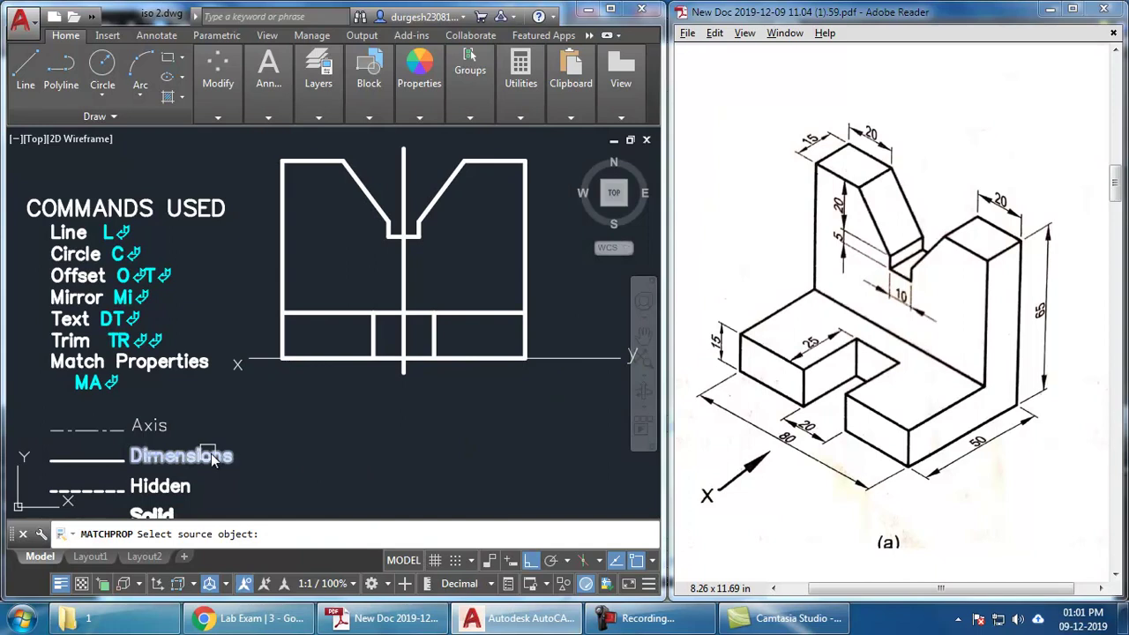
pyautogui.click(97, 430)
pyautogui.click(400, 276)
pyautogui.press('Return')
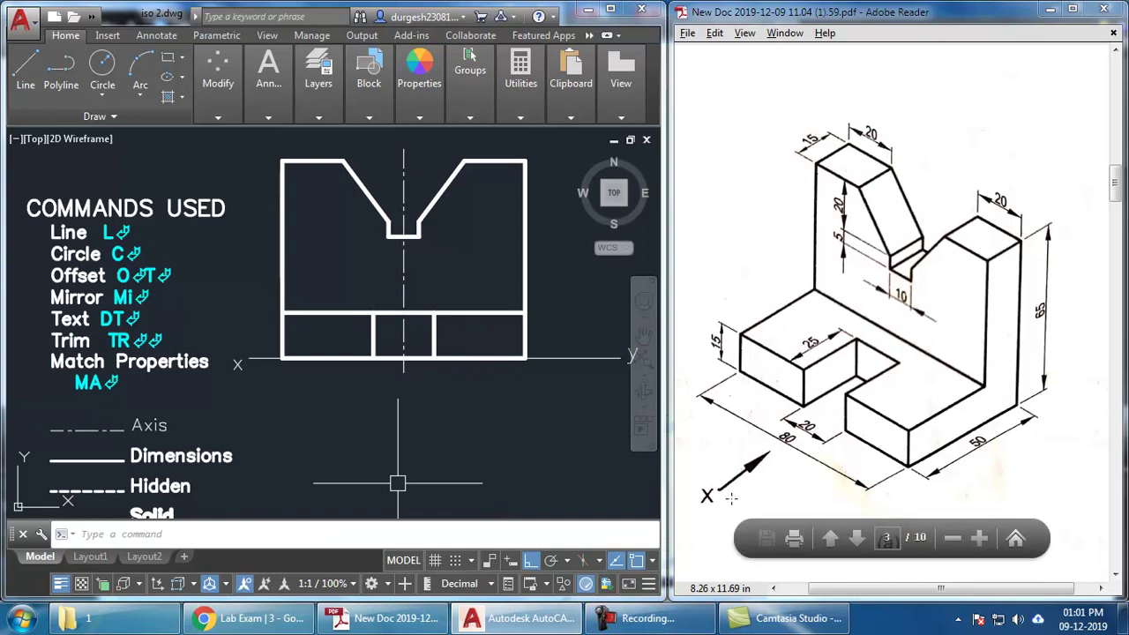
# - Switch to the Onshape bracket model in Chrome, examine it in isometric and top view, and return to AutoCAD
pyautogui.moveTo(490, 438); pyautogui.dragTo(472, 417, button='middle')
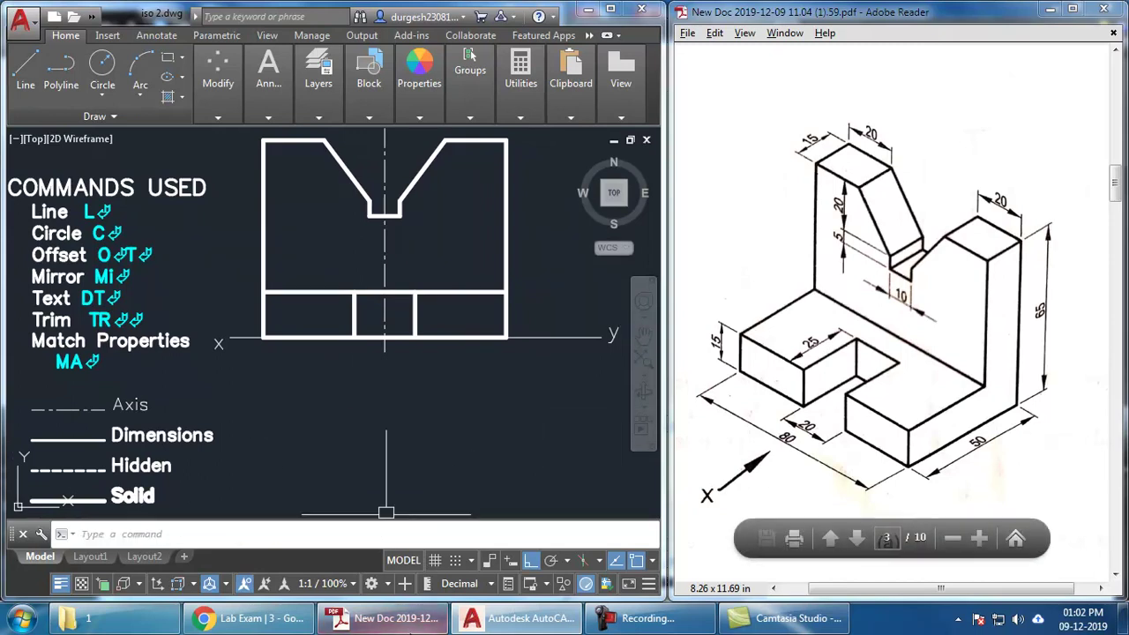
pyautogui.click(247, 618)
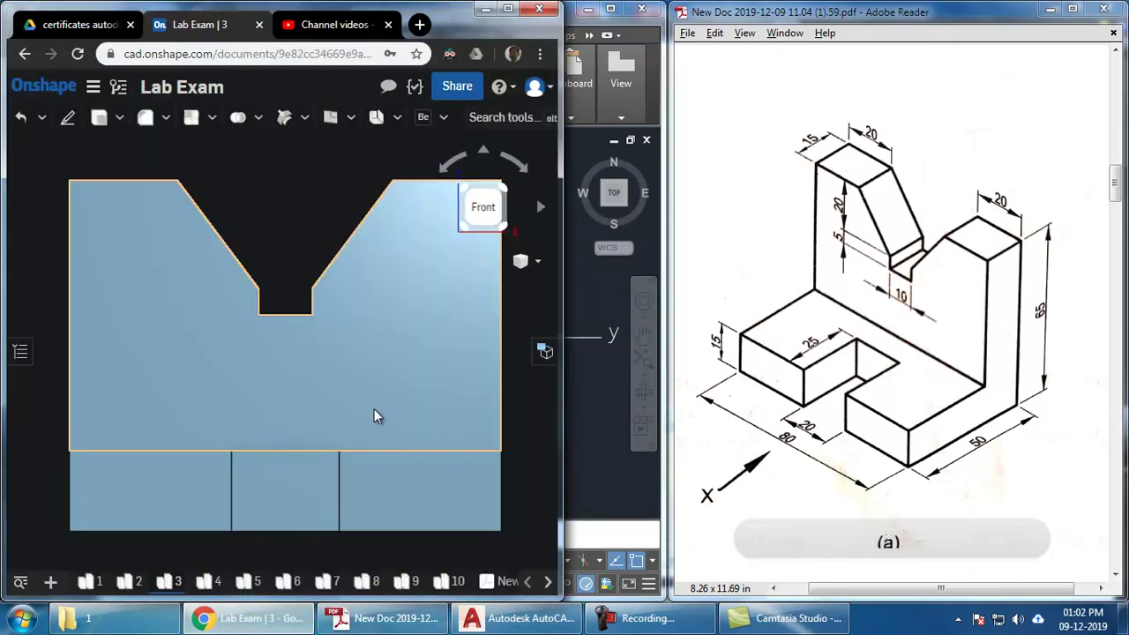
pyautogui.click(507, 201)
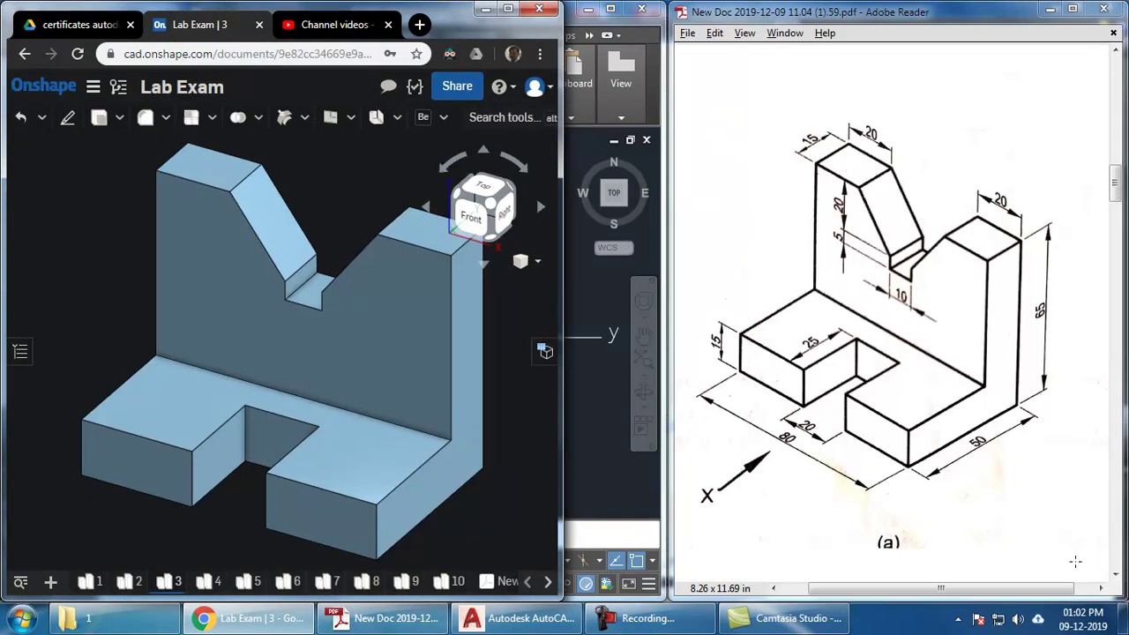
pyautogui.click(488, 189)
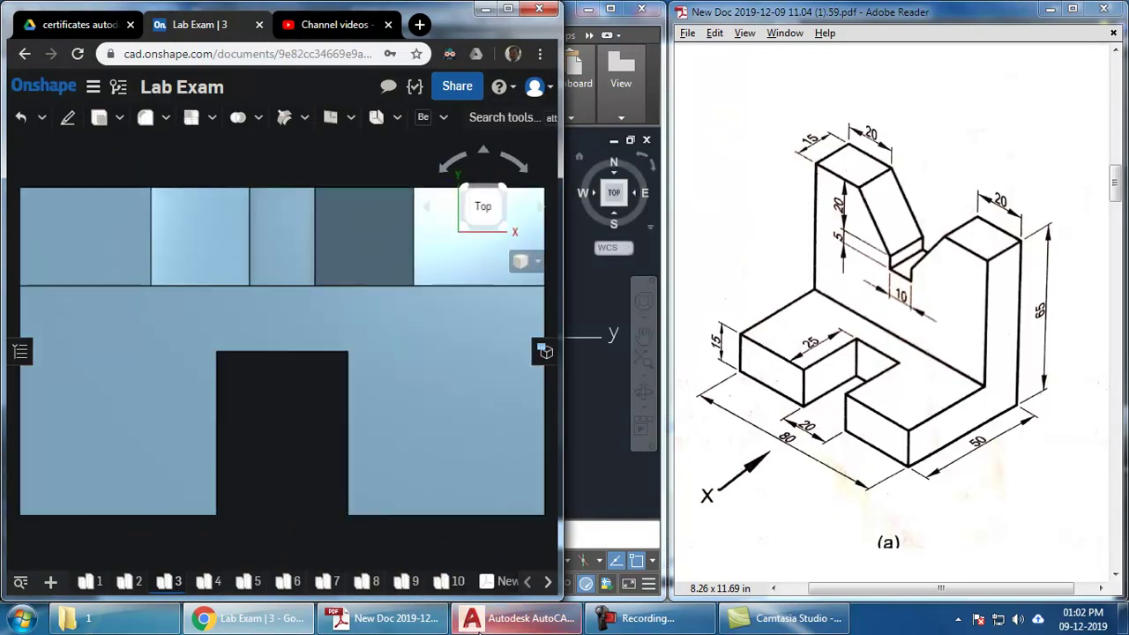
pyautogui.moveTo(467, 618)
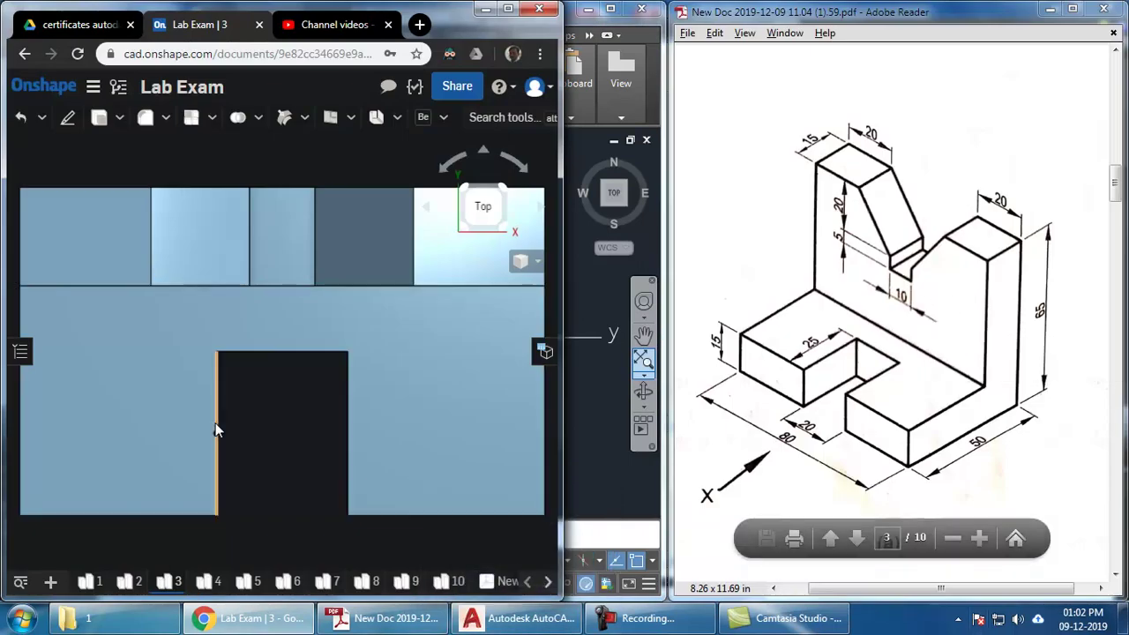
pyautogui.hotkey('alt', 'Tab')
# - Draw thin lines from the front view's lower-left corner down below xy, across the full width, and up to the lower-right corner
pyautogui.moveTo(461, 411); pyautogui.dragTo(458, 408, button='middle')
pyautogui.write('l')
pyautogui.press('Return')
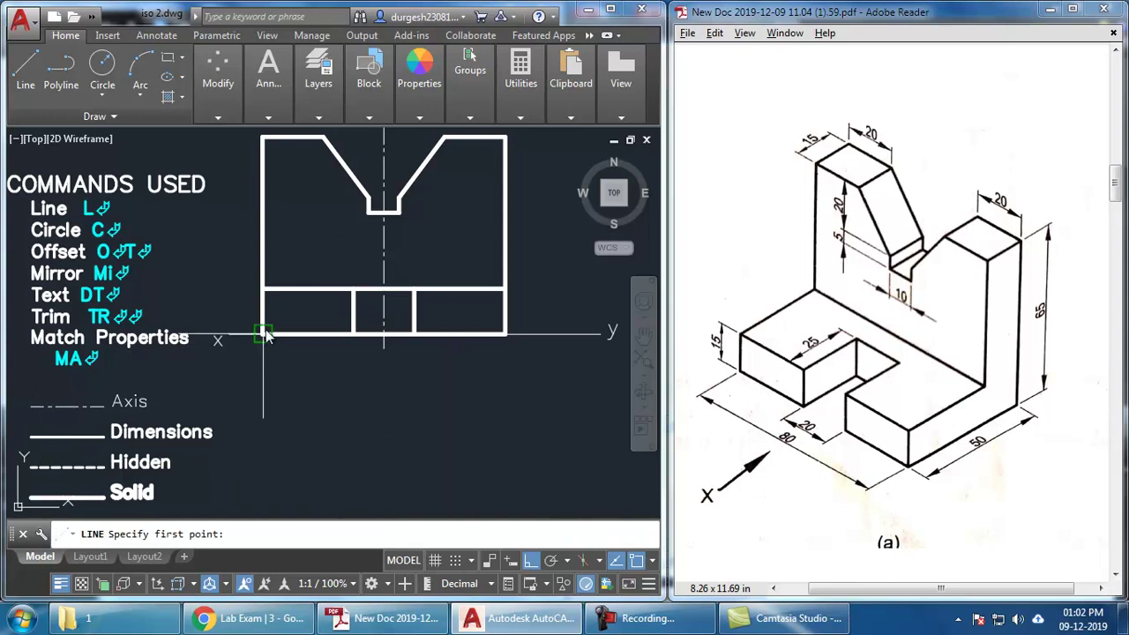
pyautogui.click(264, 422)
pyautogui.moveTo(436, 435); pyautogui.dragTo(423, 415, button='middle')
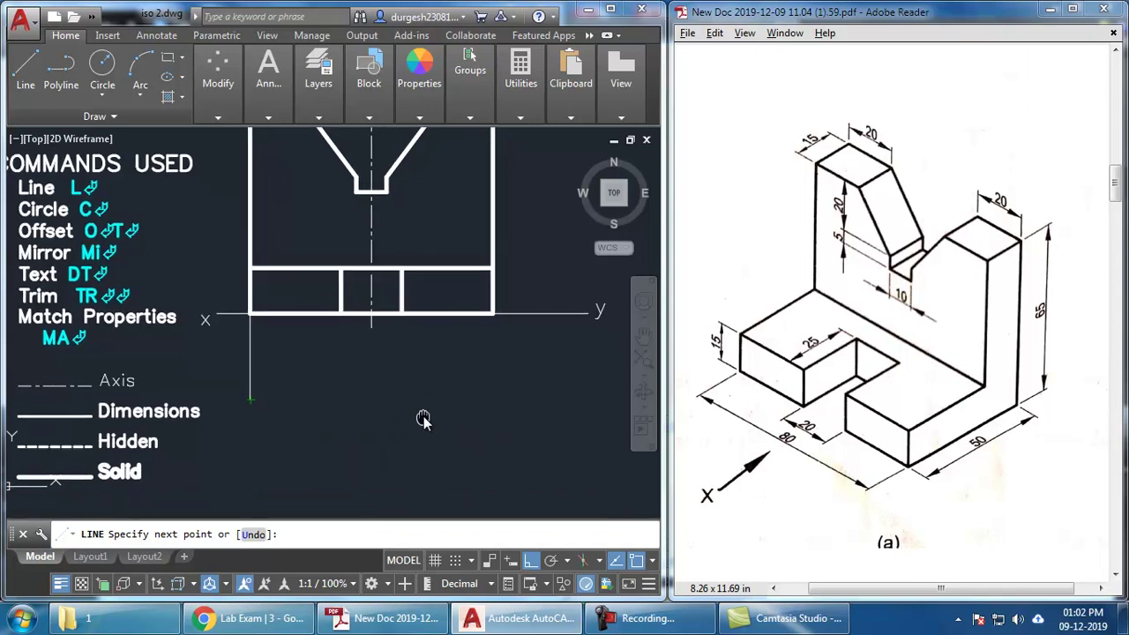
pyautogui.click(494, 399)
pyautogui.click(496, 315)
pyautogui.press('Escape')
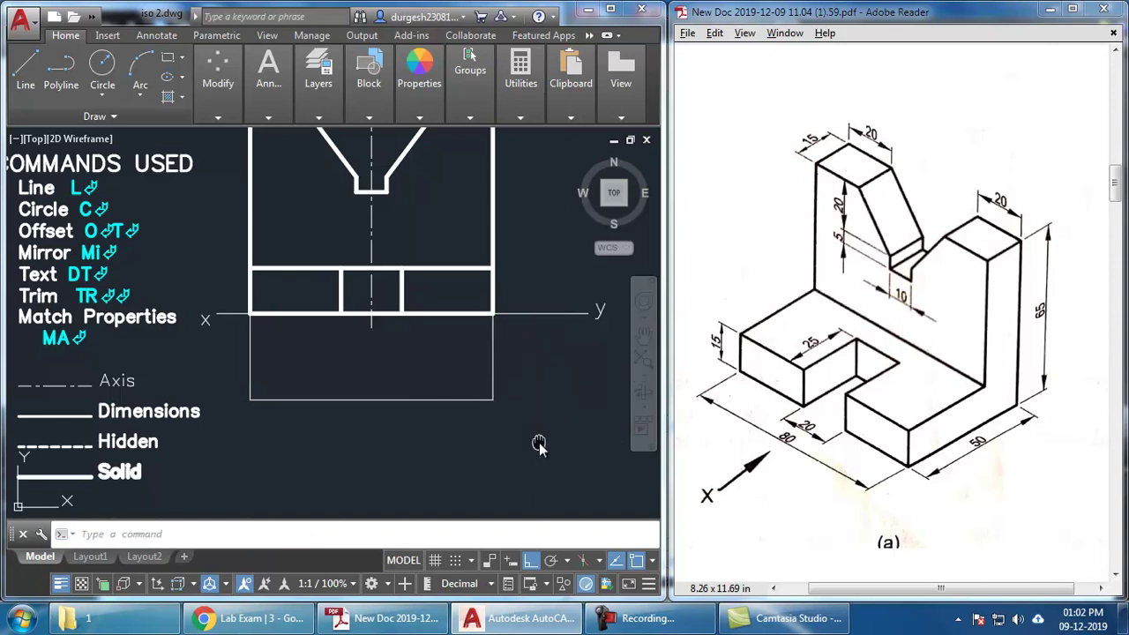
# - Offset the new horizontal line below xy downward by 50 for the top view's depth
pyautogui.moveTo(538, 446); pyautogui.dragTo(537, 431, button='middle')
pyautogui.click(411, 385)
pyautogui.moveTo(426, 424); pyautogui.dragTo(371, 374, button='middle')
pyautogui.moveTo(480, 392); pyautogui.dragTo(479, 383, button='middle')
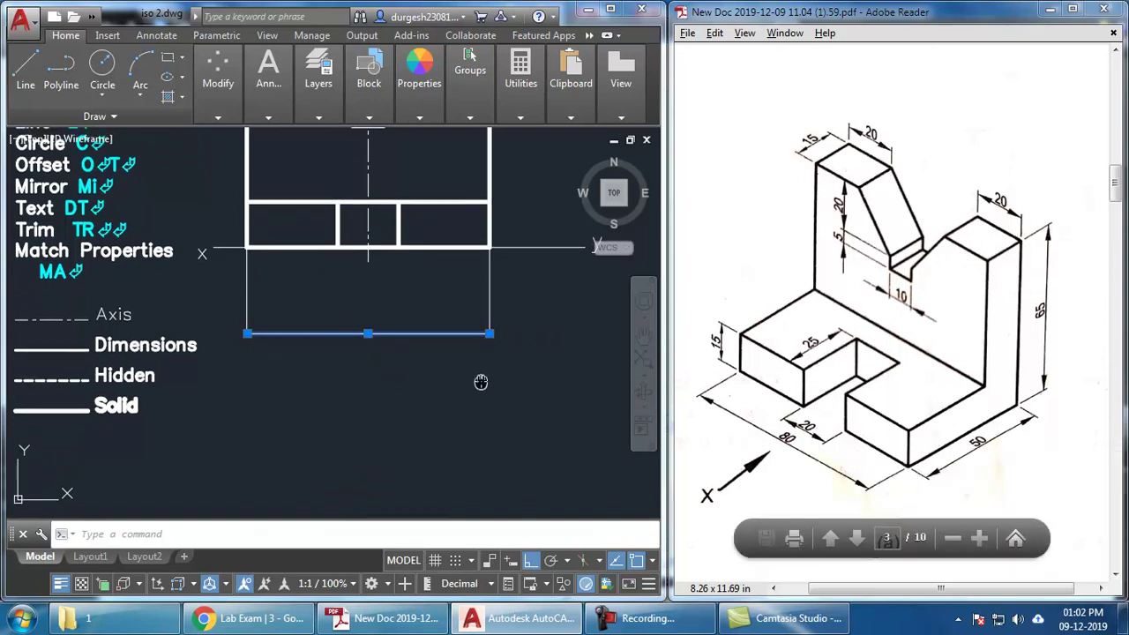
pyautogui.press('Return')
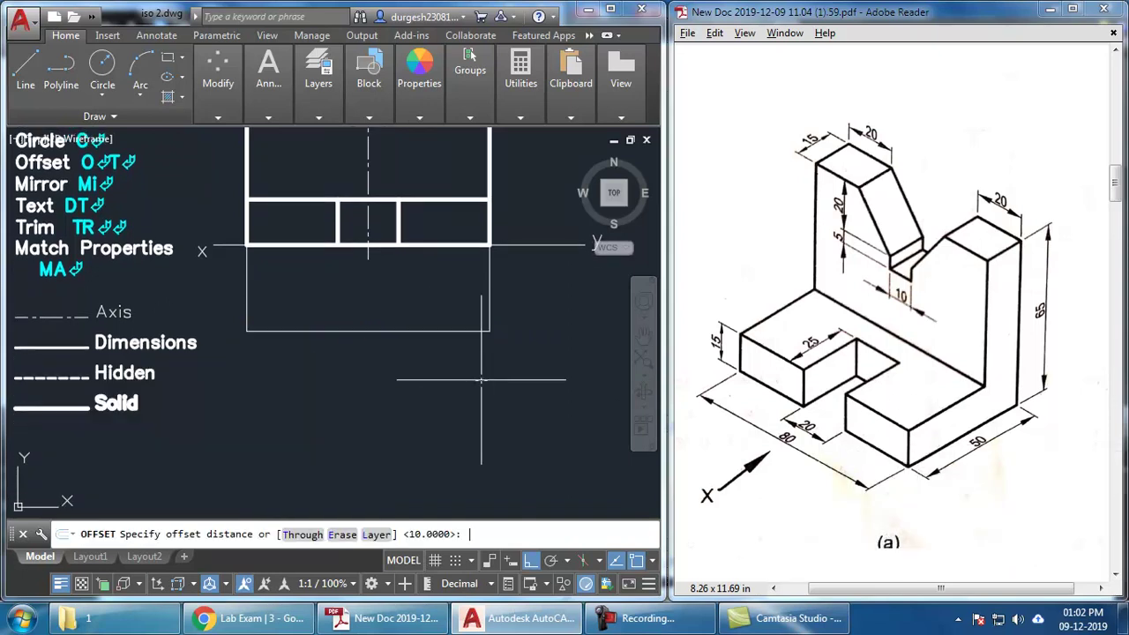
pyautogui.write('50')
pyautogui.press('Return')
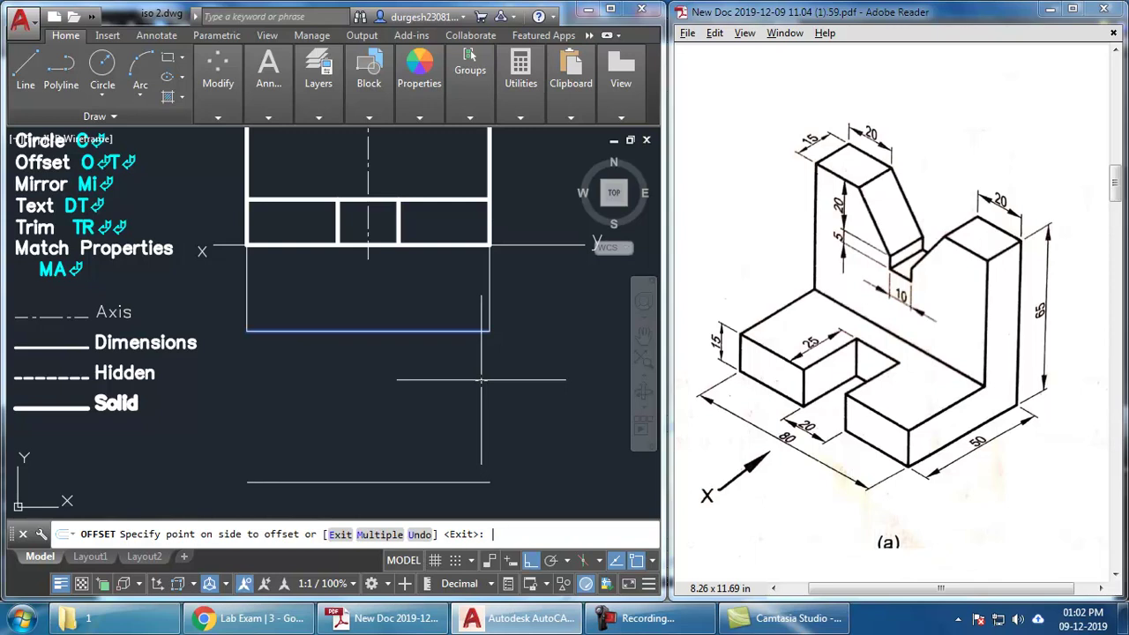
pyautogui.click(407, 440)
pyautogui.moveTo(428, 441); pyautogui.dragTo(421, 418, button='middle')
pyautogui.press('Escape')
# - Draw vertical lines joining the left and right ends of the two horizontal lines to close the top view's outline
pyautogui.write('l')
pyautogui.press('Return')
pyautogui.click(239, 301)
pyautogui.click(239, 452)
pyautogui.press('Return')
pyautogui.press('Return')
pyautogui.click(482, 301)
pyautogui.click(483, 453)
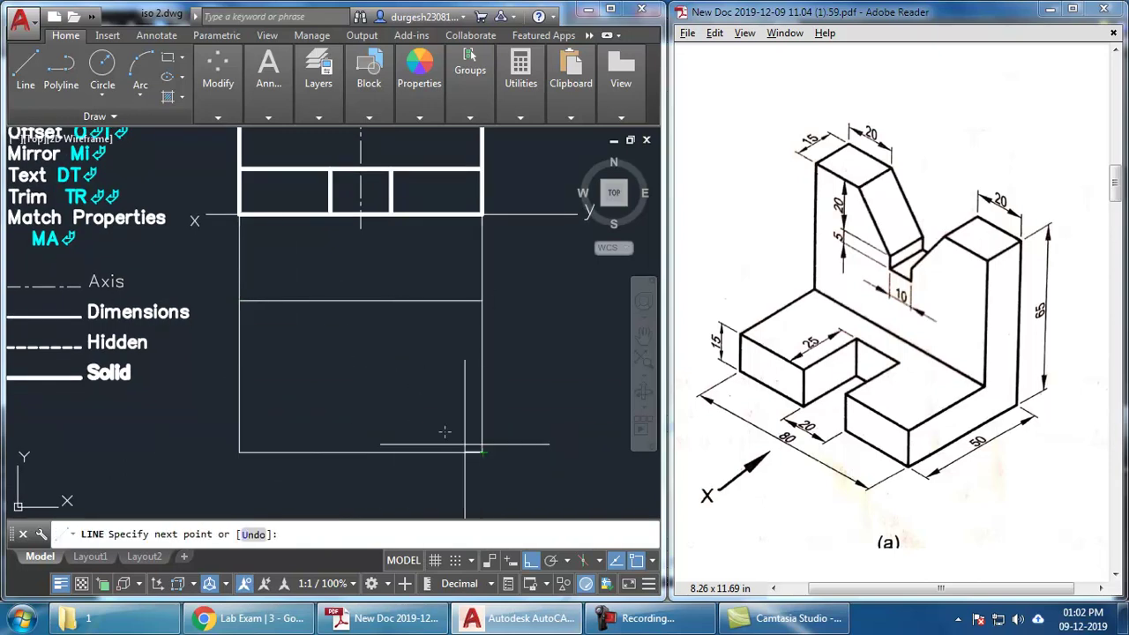
pyautogui.press('Escape')
pyautogui.moveTo(413, 411); pyautogui.dragTo(409, 403, button='middle')
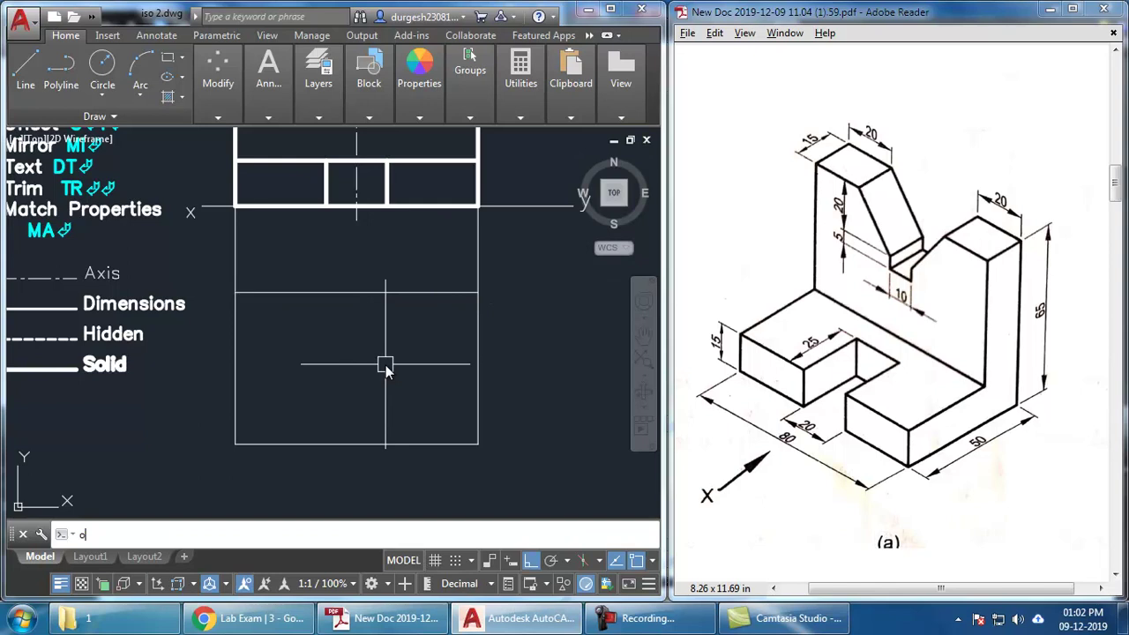
# - Offset the top view's upper horizontal line downward by 15 for the upright wall's thickness
pyautogui.press('Return')
pyautogui.write('15')
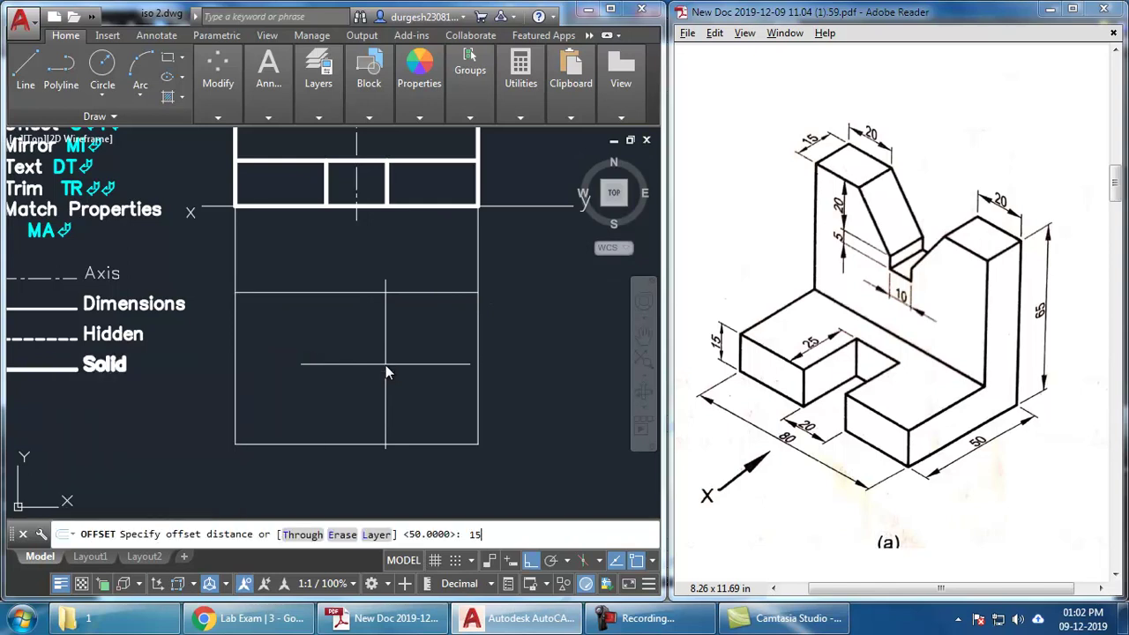
pyautogui.press('Return')
pyautogui.click(344, 293)
pyautogui.click(346, 377)
pyautogui.press('Return')
pyautogui.moveTo(390, 399); pyautogui.dragTo(390, 395, button='middle')
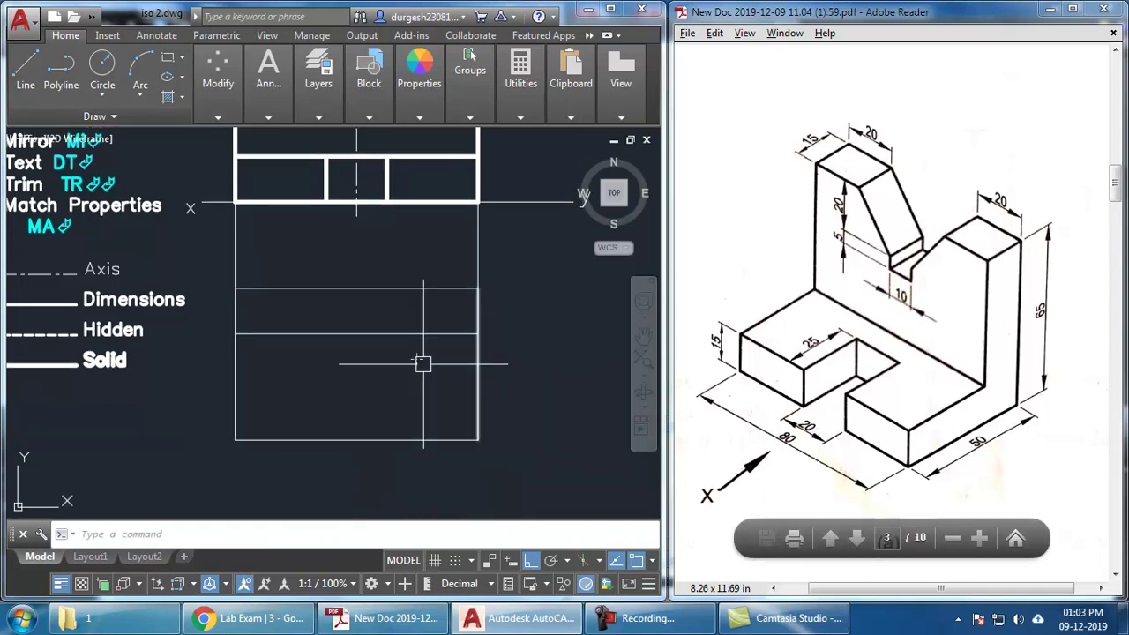
# - Draw two vertical projection lines from the front view's slot corners down to the top view's lower edge
pyautogui.moveTo(385, 287); pyautogui.dragTo(394, 297, button='middle')
pyautogui.write('l')
pyautogui.press('Return')
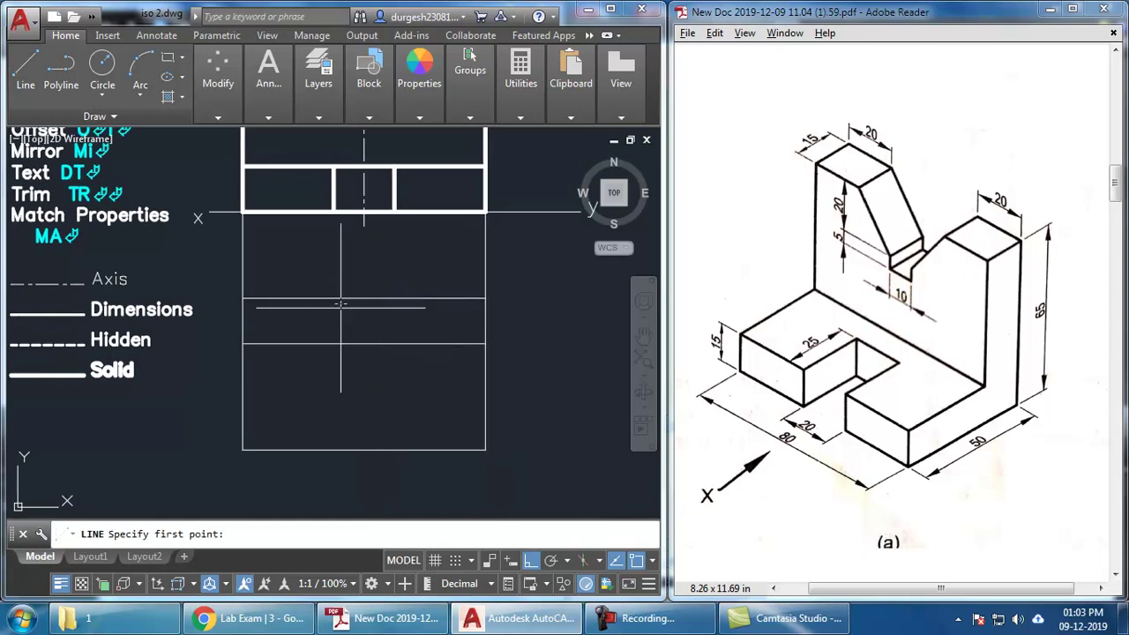
pyautogui.click(334, 212)
pyautogui.click(333, 450)
pyautogui.press('Return')
pyautogui.press('Return')
pyautogui.click(395, 213)
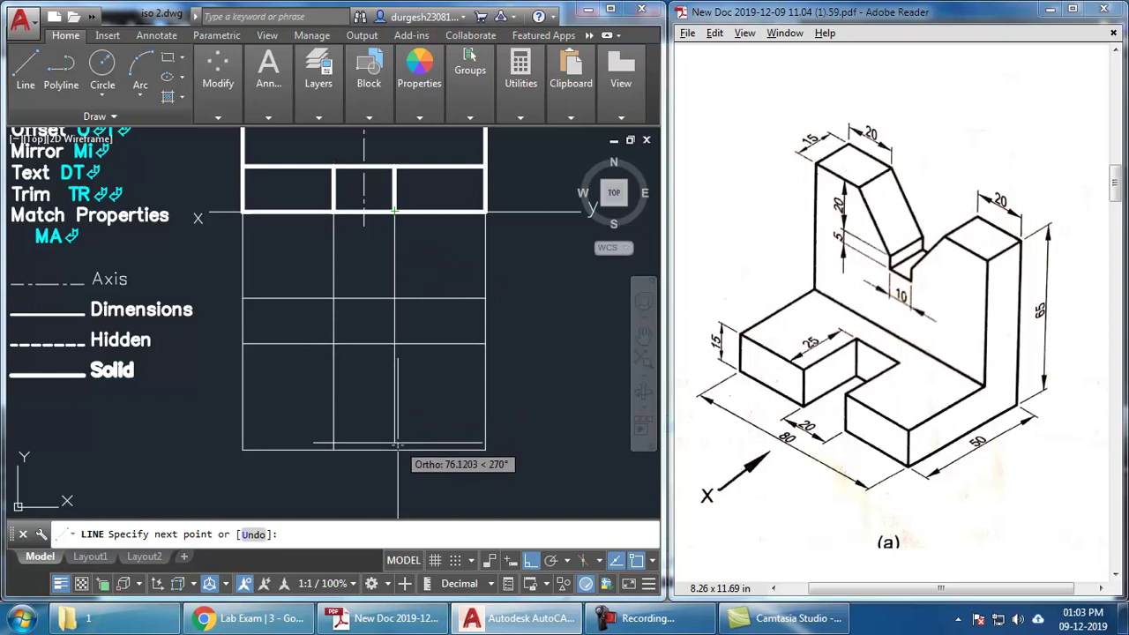
pyautogui.click(394, 450)
pyautogui.press('Return')
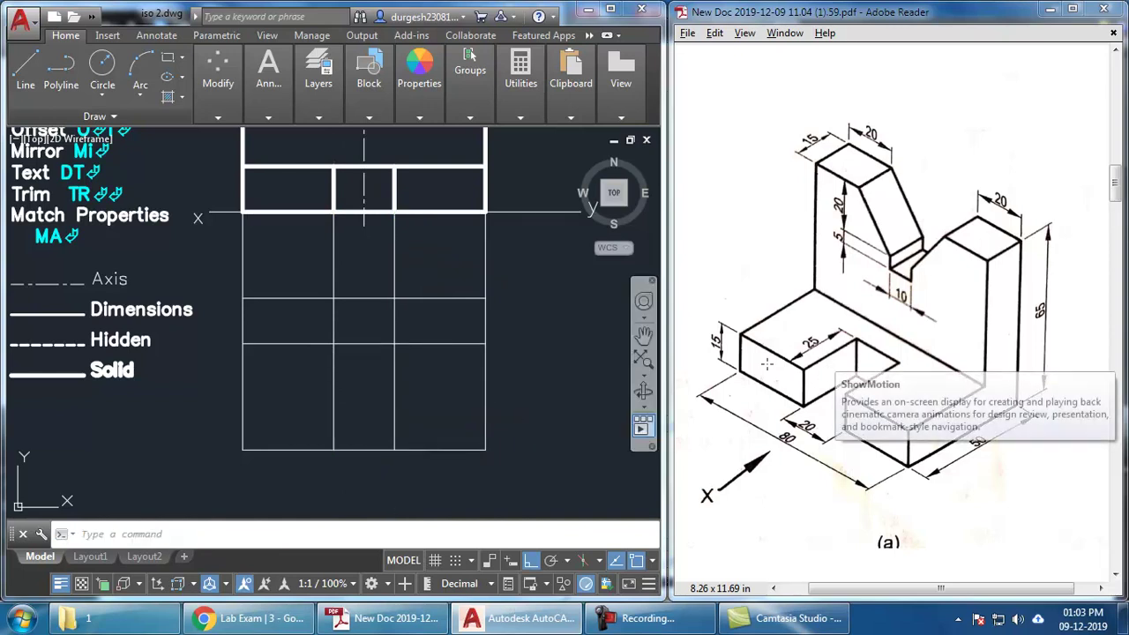
# - Offset the top view's lower edge upward by 25 for the slot depth
pyautogui.moveTo(532, 403); pyautogui.dragTo(533, 394, button='middle')
pyautogui.write('o')
pyautogui.press('Return')
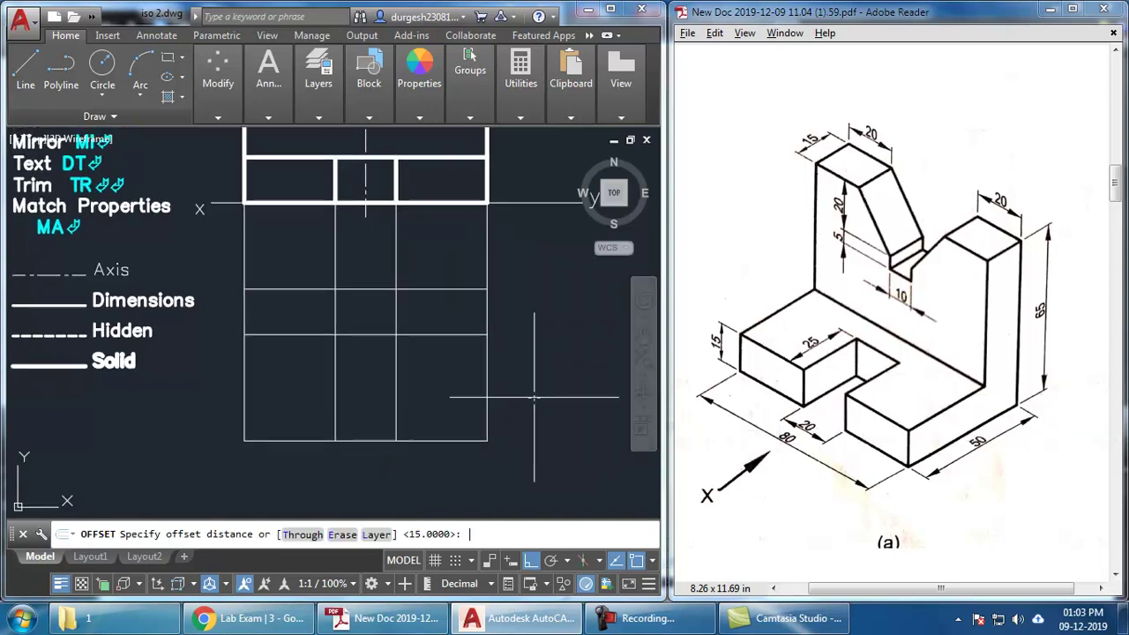
pyautogui.write('25')
pyautogui.press('Return')
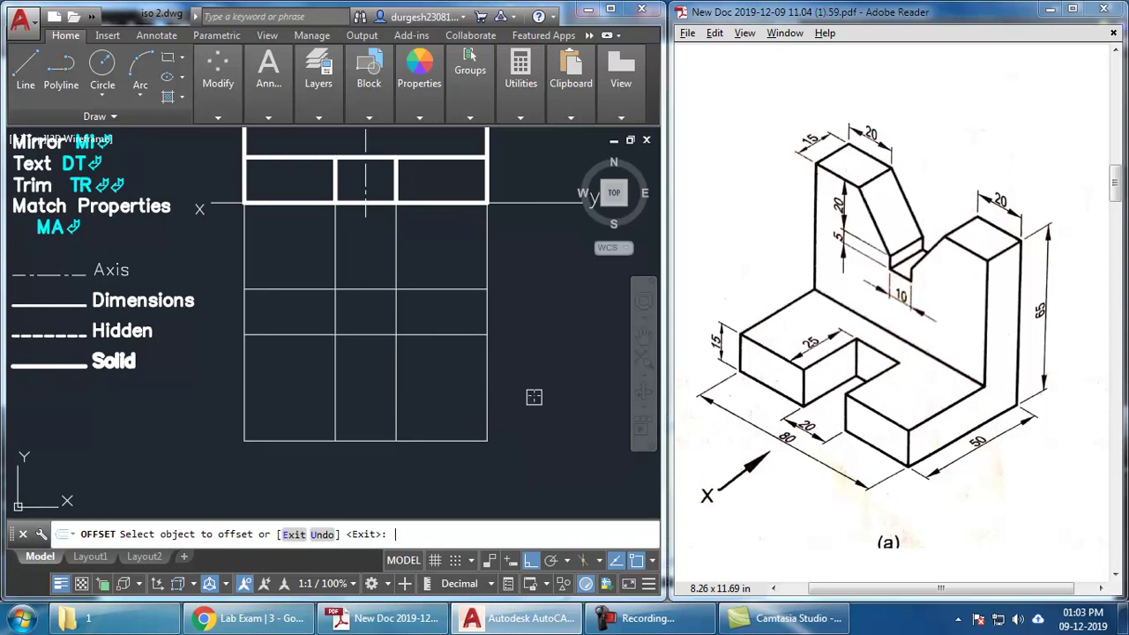
pyautogui.click(447, 441)
pyautogui.click(427, 370)
pyautogui.press('Return')
pyautogui.click(408, 336)
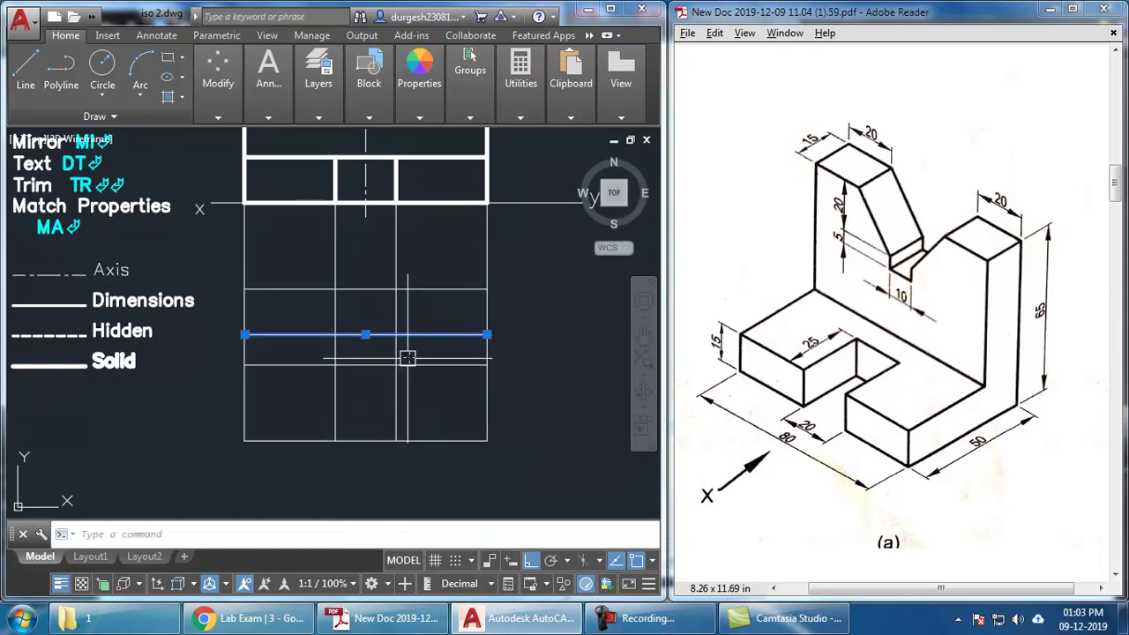
pyautogui.press('Escape')
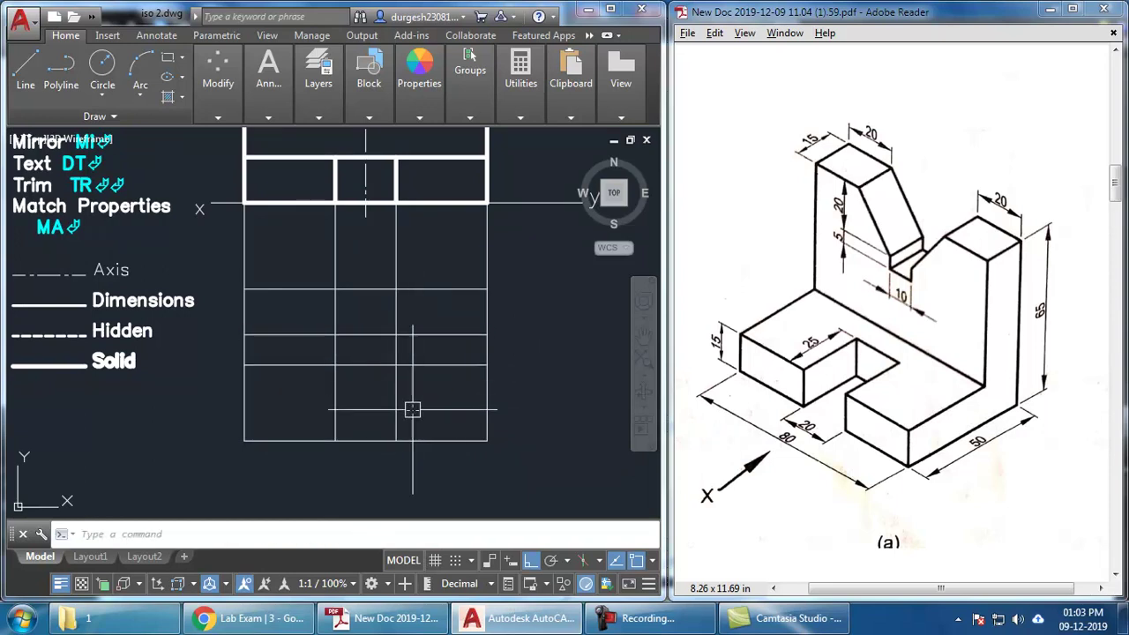
# - Trim the slot-depth line to the slot's width and extend the slot's vertical lines so they reconnect with the projection lines above
pyautogui.press('Return')
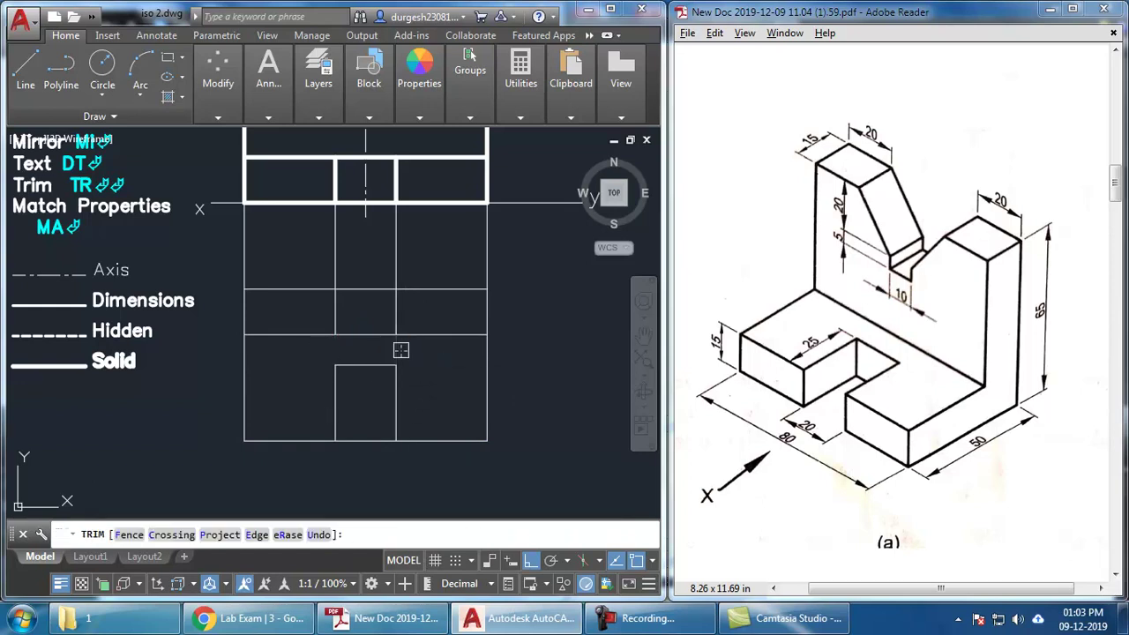
pyautogui.press('Escape')
pyautogui.write('ex')
pyautogui.press('Return')
pyautogui.press('Return')
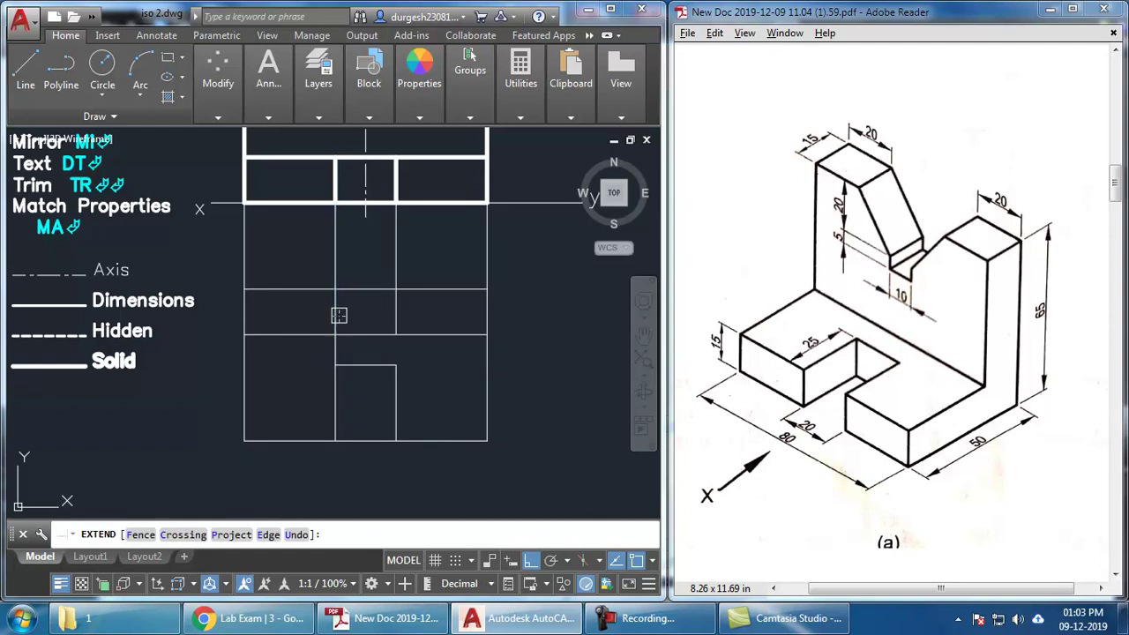
pyautogui.press('Escape')
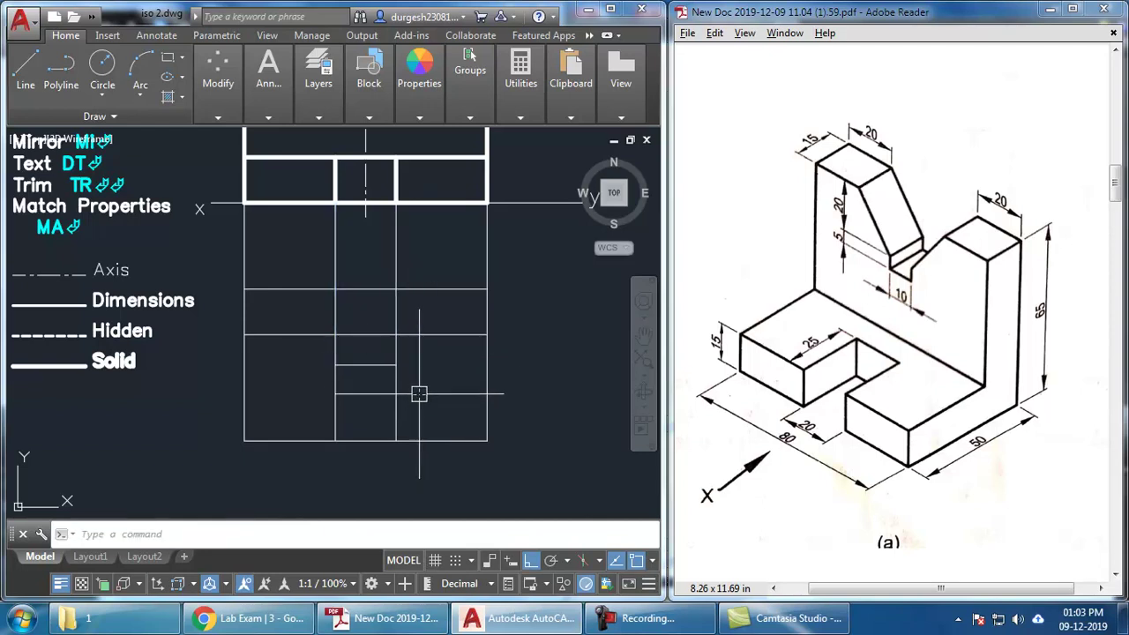
# - Match the properties of the Solid legend line onto all the lines of the top view
pyautogui.moveTo(419, 394); pyautogui.dragTo(423, 394, button='middle')
pyautogui.write('ma')
pyautogui.press('Return')
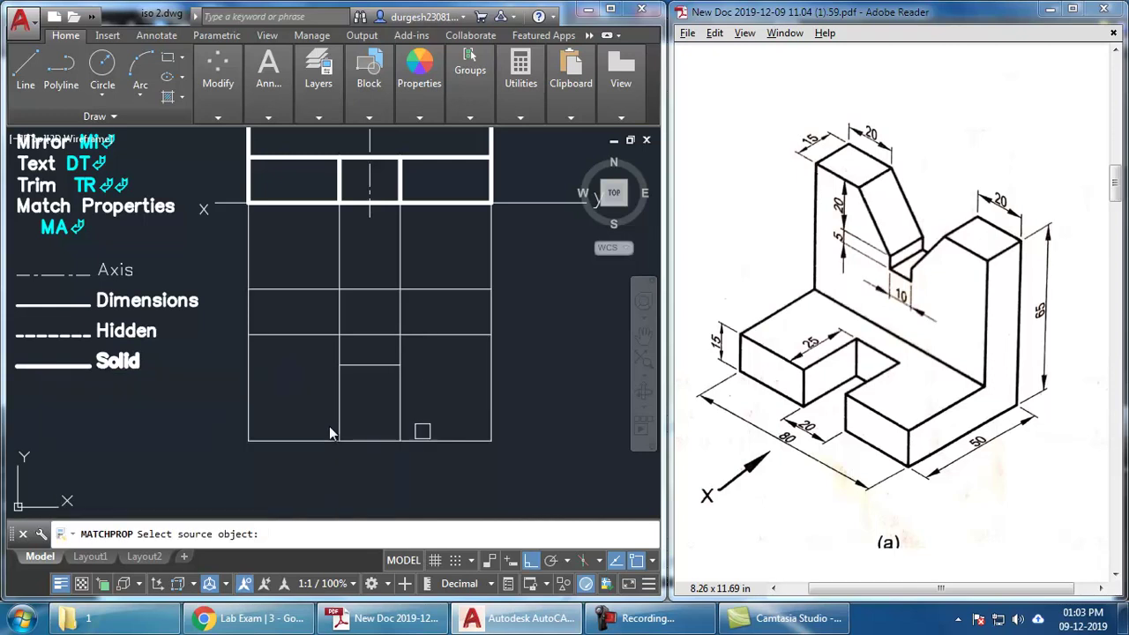
pyautogui.click(83, 363)
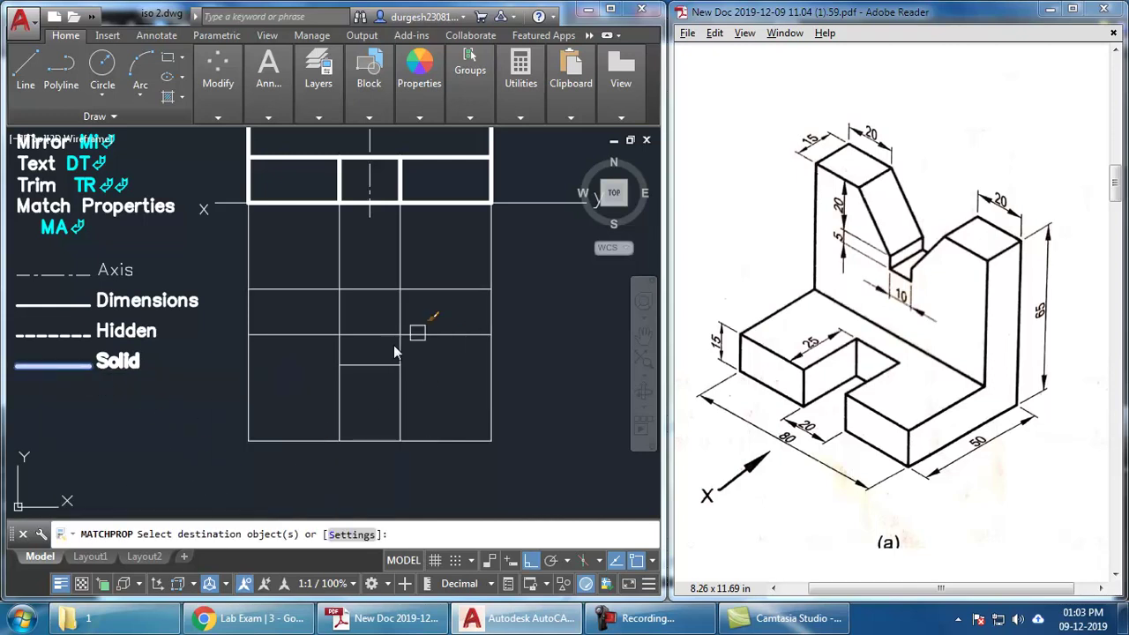
pyautogui.click(221, 476)
pyautogui.click(520, 270)
pyautogui.press('Return')
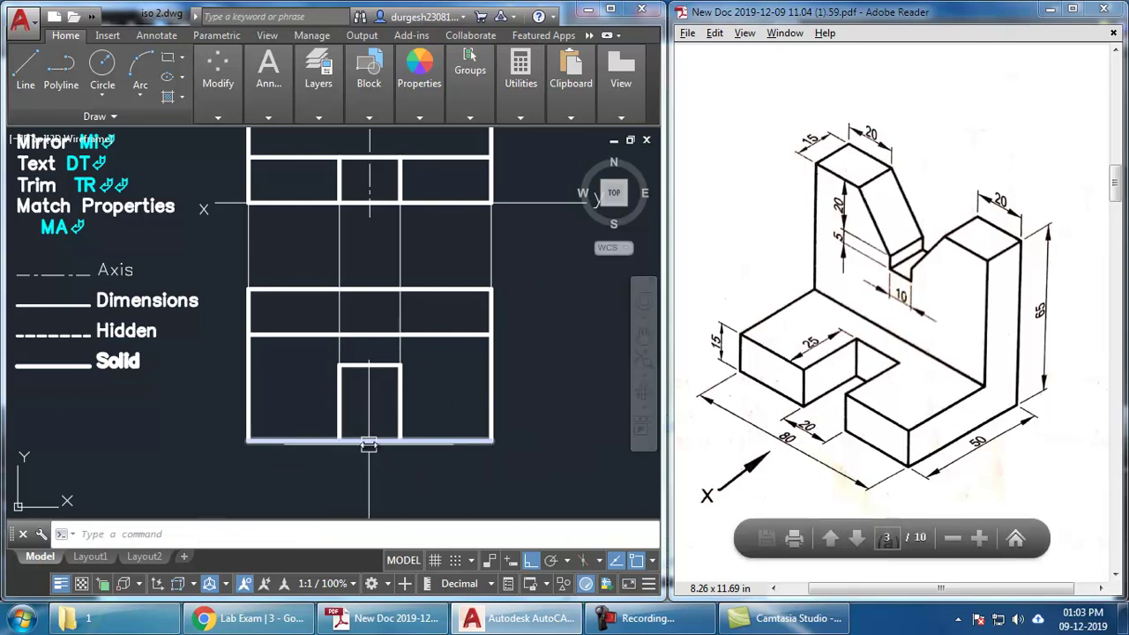
# - Trim the top view's lower edge between the two slot sides to open the slot
pyautogui.write('tr')
pyautogui.press('Return')
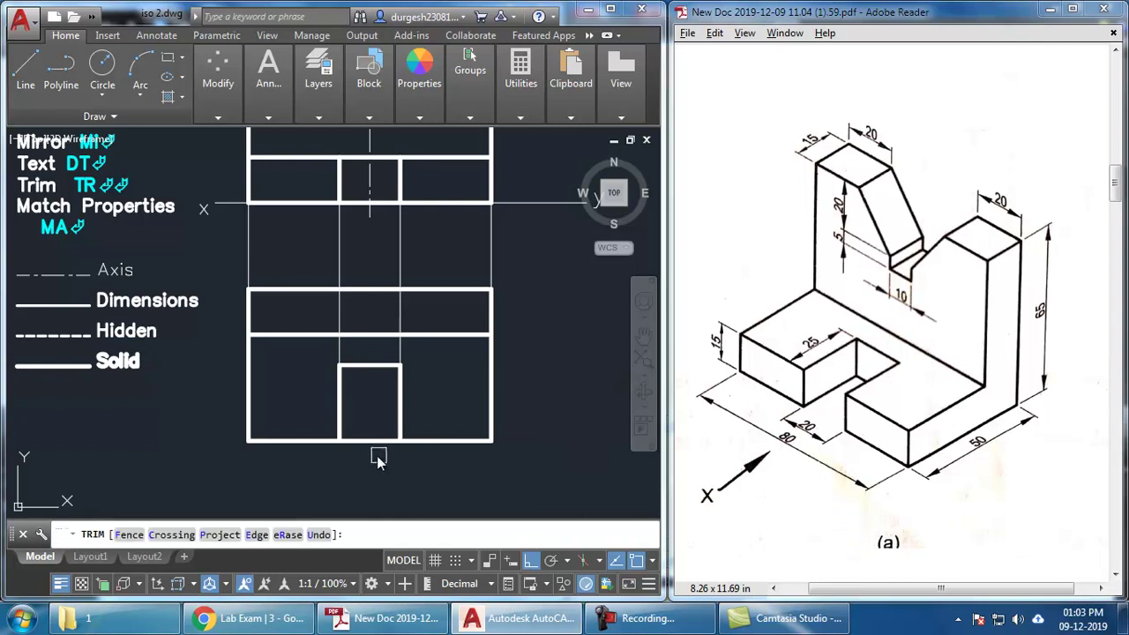
pyautogui.press('Escape')
# - Offset the top view's left edge through the upper-left corner of the front view's V-notch
pyautogui.moveTo(444, 371); pyautogui.dragTo(444, 402, button='middle')
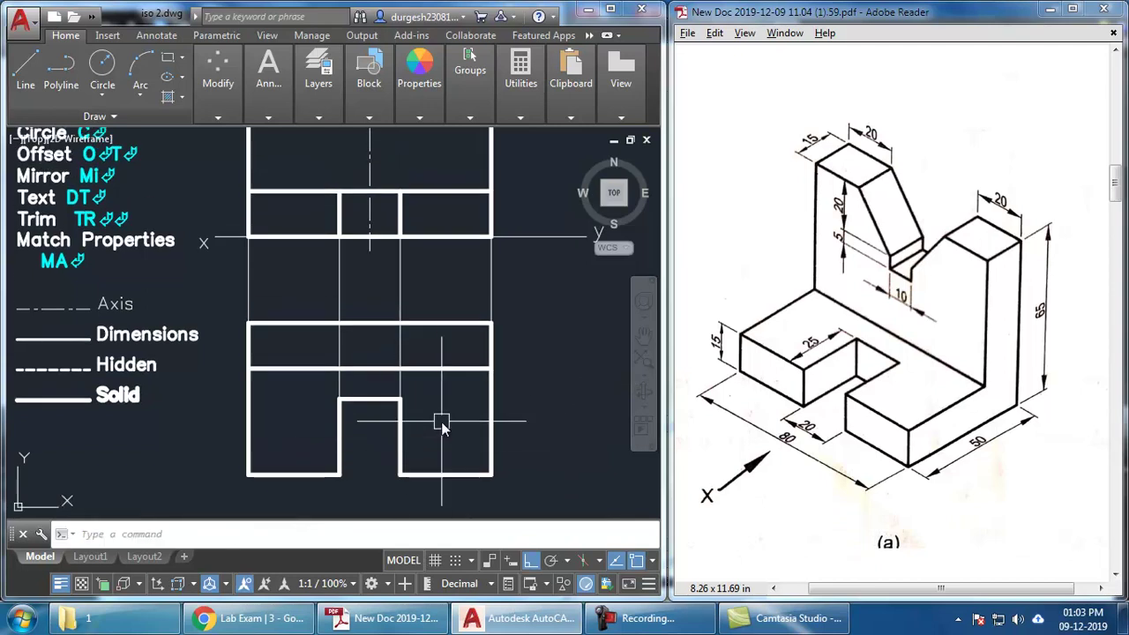
pyautogui.scroll(1, 440, 421)
pyautogui.scroll(-2, 441, 422)
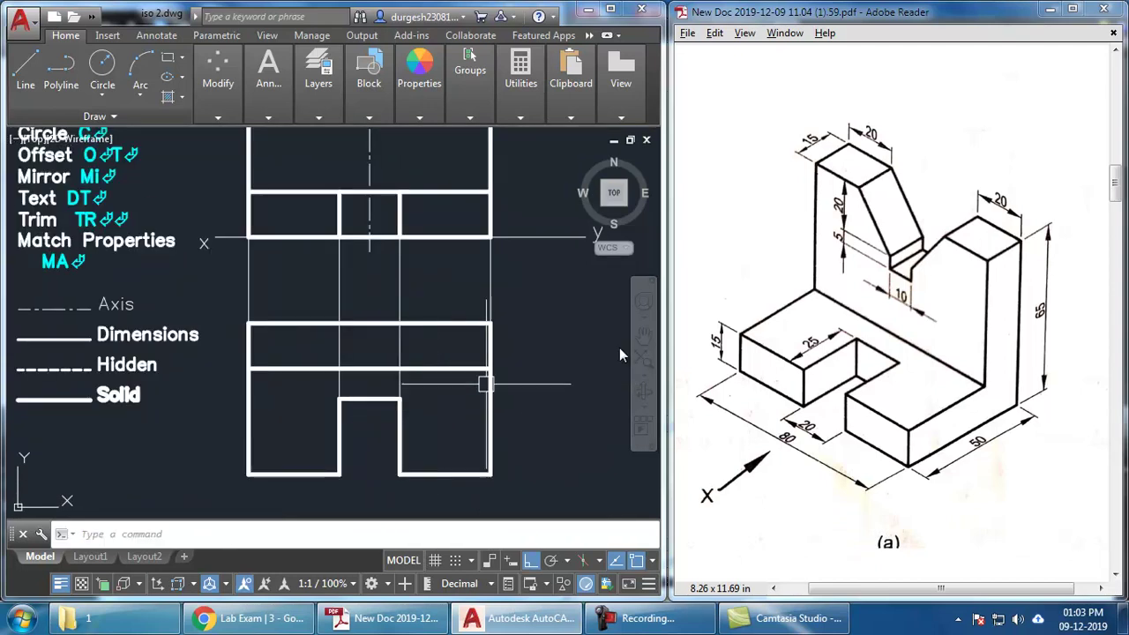
pyautogui.moveTo(490, 275)
pyautogui.mouseDown(button='middle')
pyautogui.moveTo(496, 418)
pyautogui.moveTo(493, 353)
pyautogui.moveTo(492, 388)
pyautogui.mouseUp(button='middle')
pyautogui.write('o')
pyautogui.press('Return')
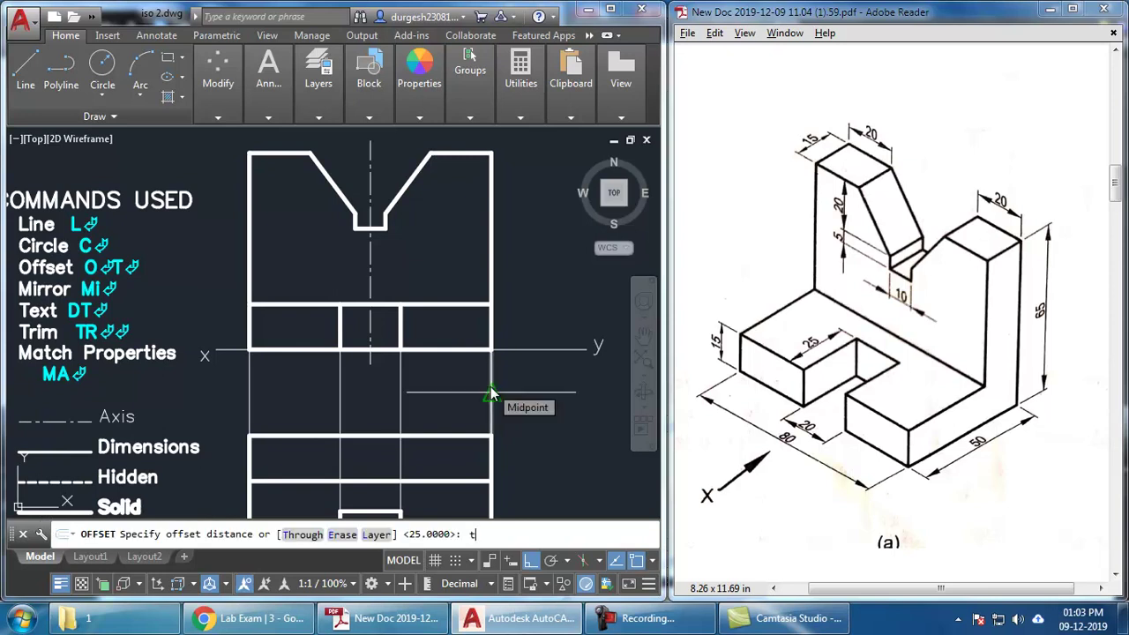
pyautogui.write('t')
pyautogui.press('Return')
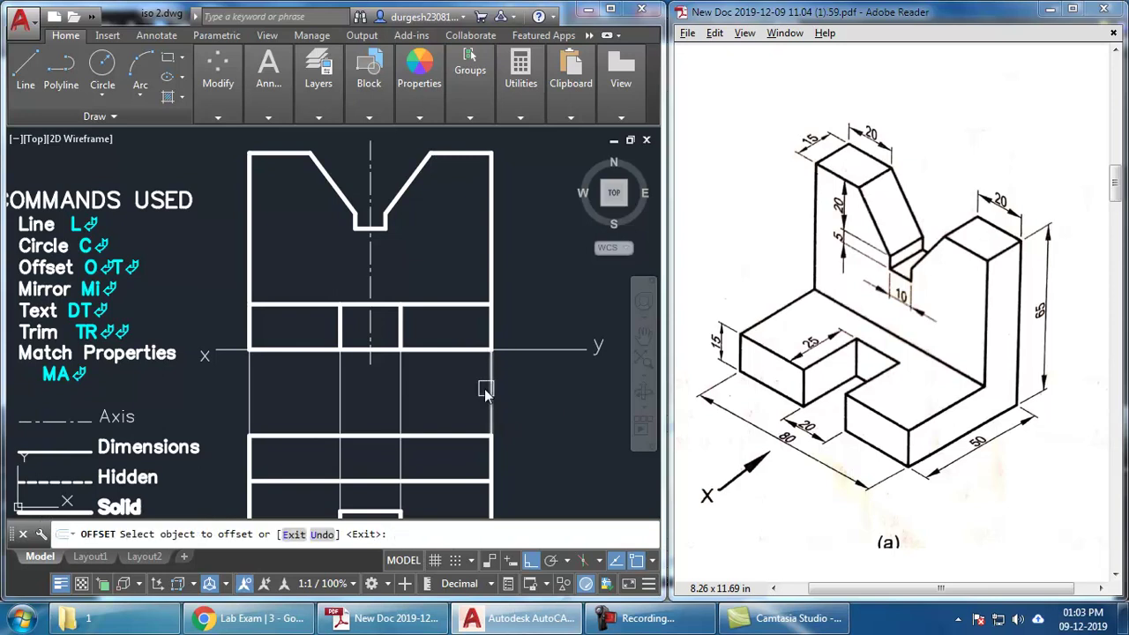
pyautogui.click(246, 466)
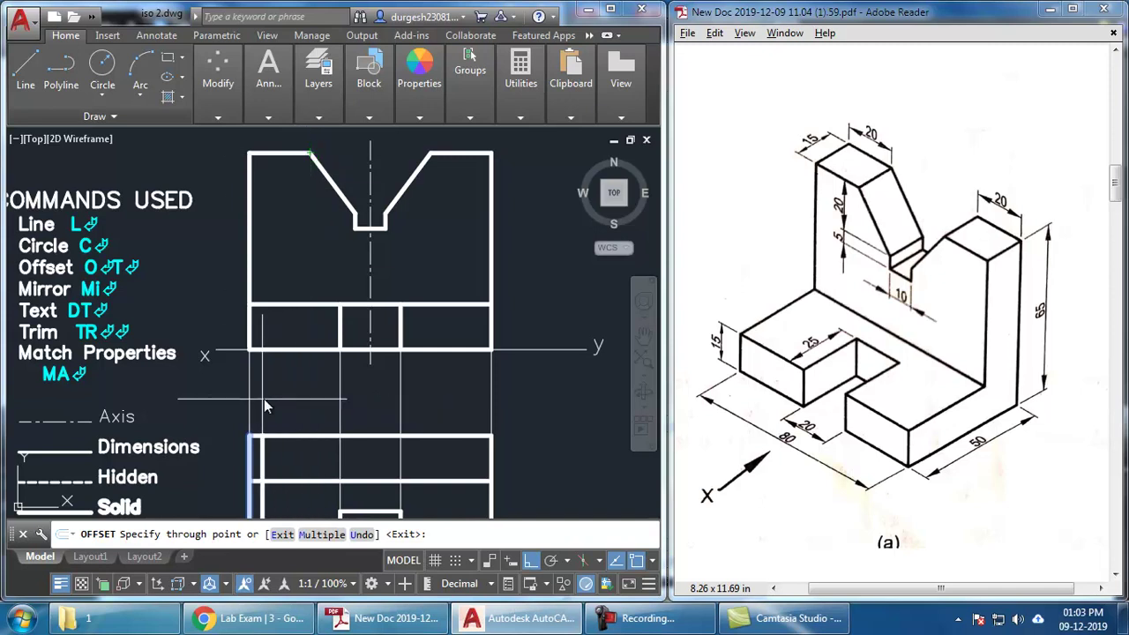
pyautogui.click(310, 154)
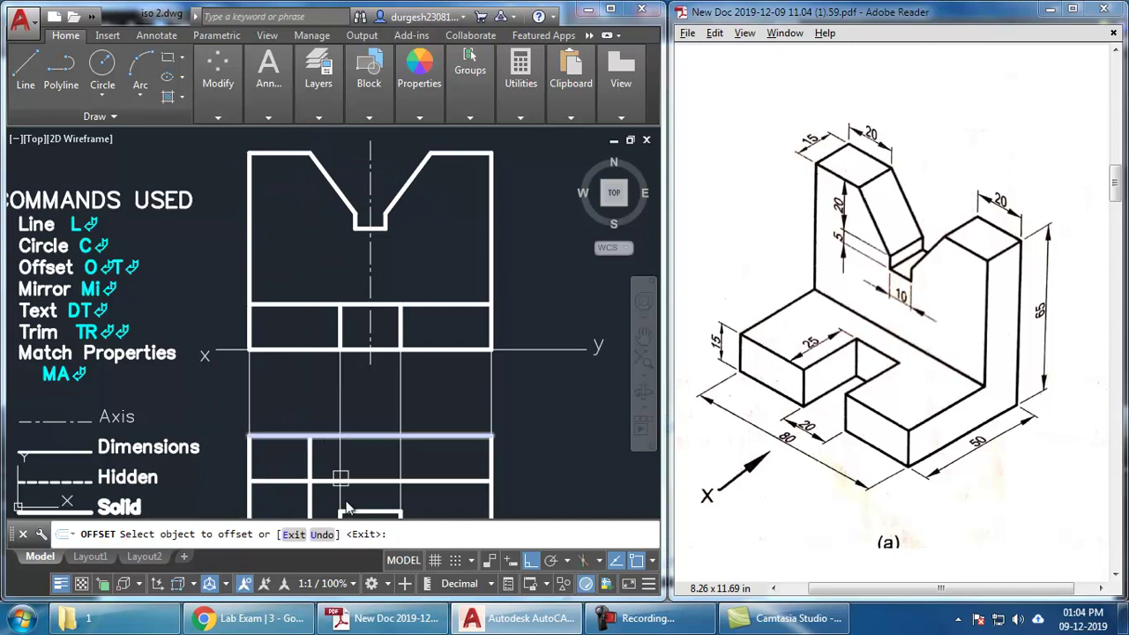
pyautogui.press('Escape')
# - Trim the new vertical line below the upright wall's front edge in the top view
pyautogui.moveTo(352, 477); pyautogui.dragTo(331, 350, button='middle')
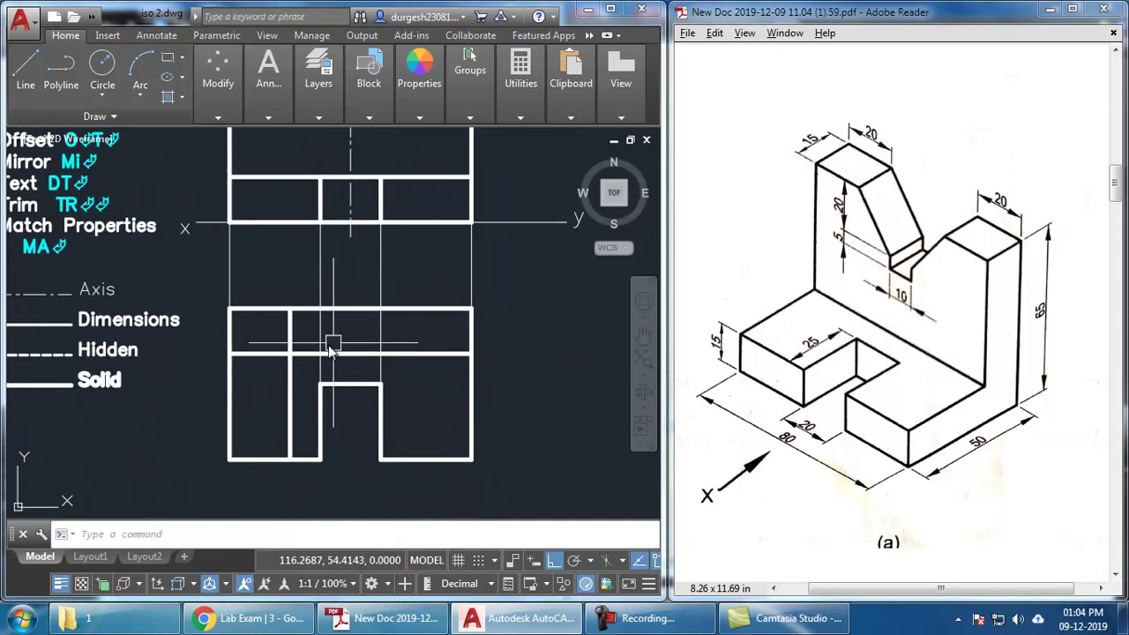
pyautogui.click(231, 334)
pyautogui.press('Escape')
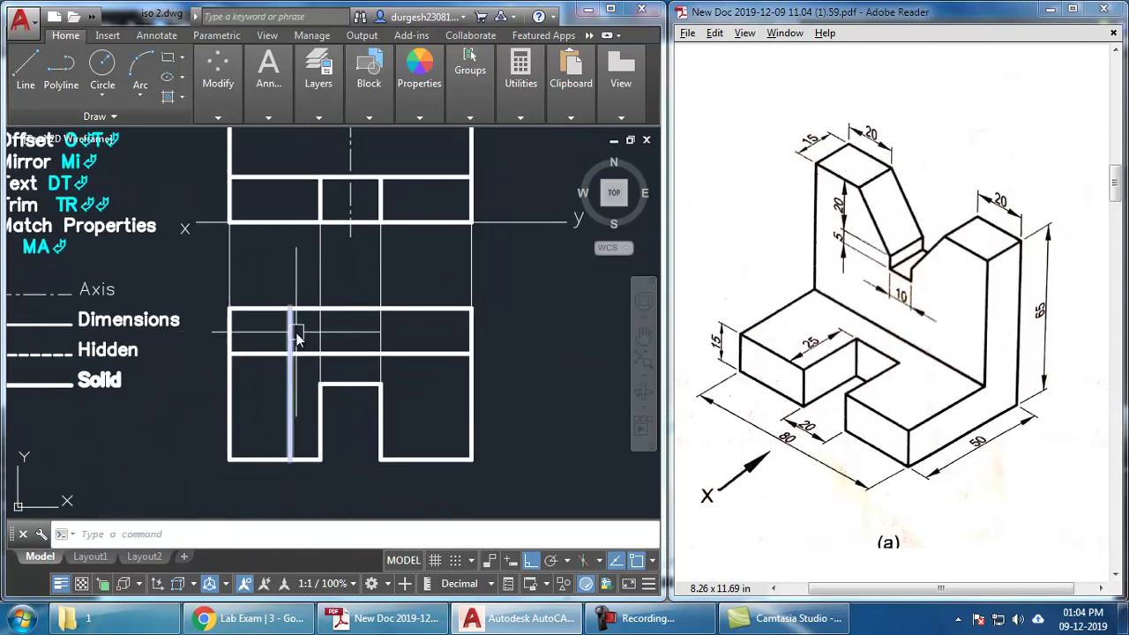
pyautogui.moveTo(294, 328); pyautogui.dragTo(293, 347, button='middle')
pyautogui.write('tr')
pyautogui.press('Return')
pyautogui.press('Return')
pyautogui.click(286, 424)
pyautogui.press('Escape')
# - Offset the notch line successively through both sides of the front view's groove and the notch's upper-right corner
pyautogui.moveTo(376, 285); pyautogui.dragTo(369, 393, button='middle')
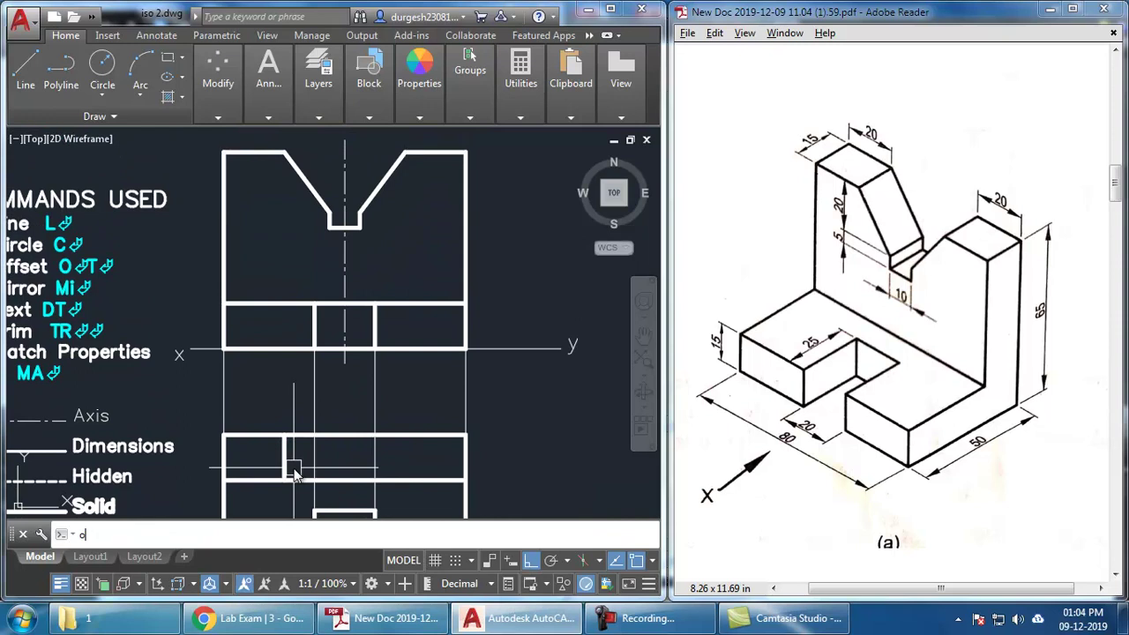
pyautogui.write('o')
pyautogui.press('Return')
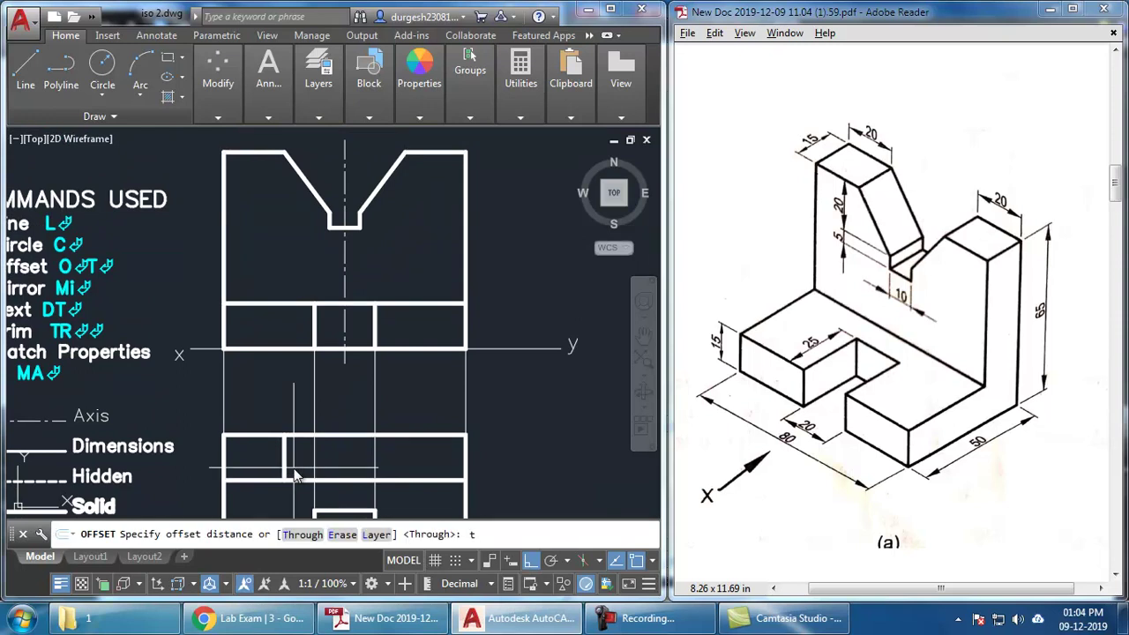
pyautogui.write('t')
pyautogui.press('Return')
pyautogui.click(281, 452)
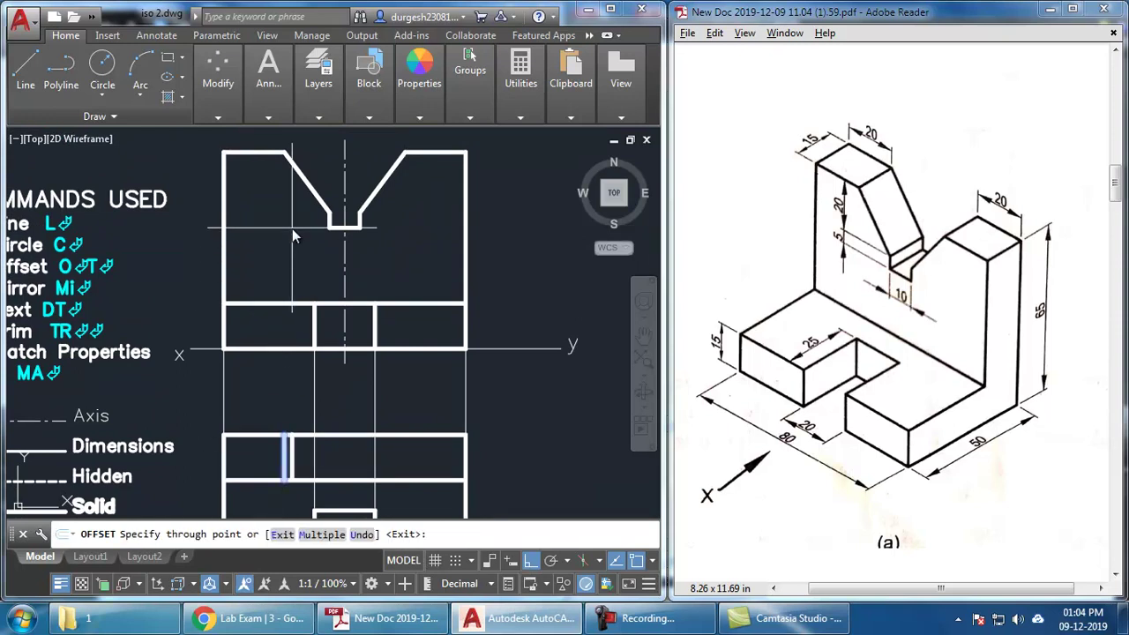
pyautogui.click(331, 215)
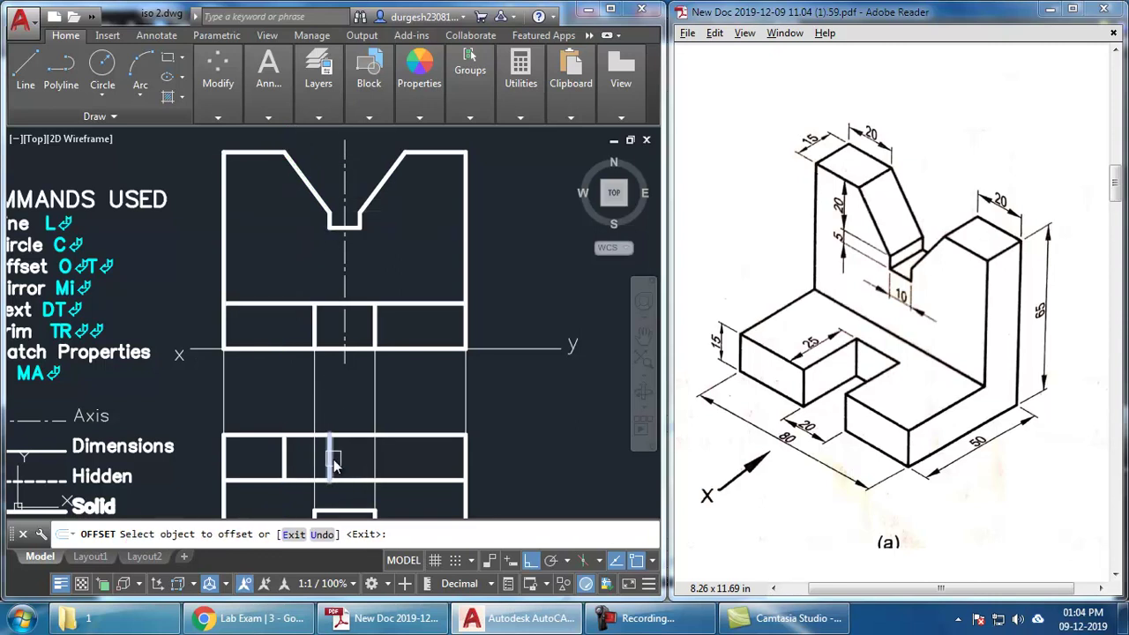
pyautogui.click(333, 460)
pyautogui.click(356, 220)
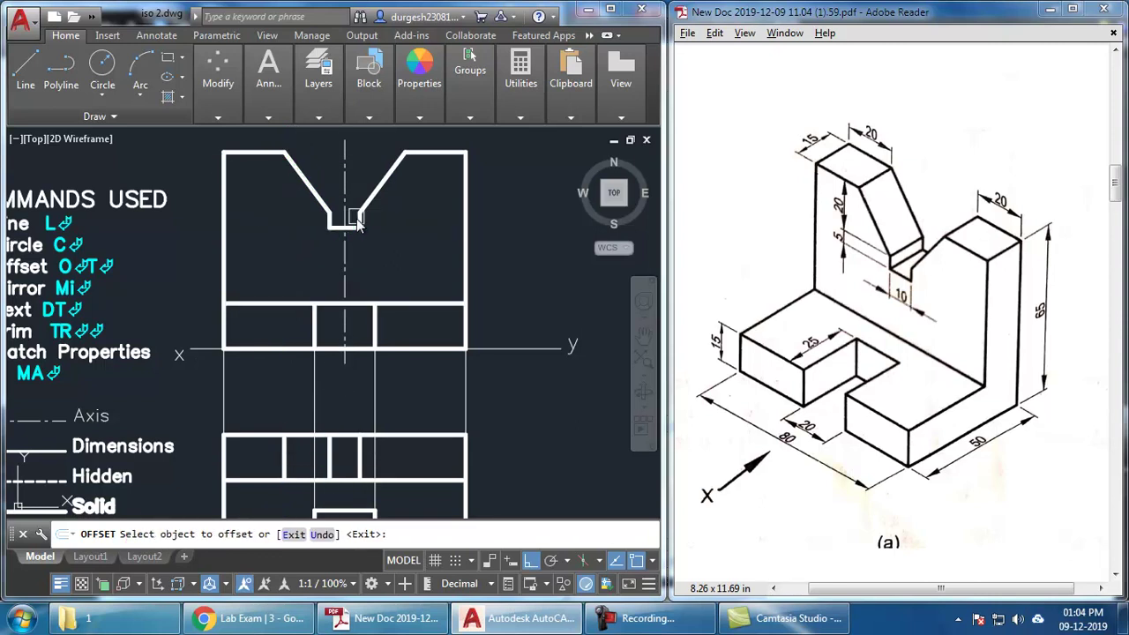
pyautogui.click(360, 457)
pyautogui.click(404, 161)
pyautogui.press('Escape')
# - Stretch the right end of the xy line, together with its y label, horizontally to the right
pyautogui.moveTo(530, 465); pyautogui.dragTo(518, 364, button='middle')
pyautogui.scroll(-4, 503, 327)
pyautogui.scroll(2, 403, 383)
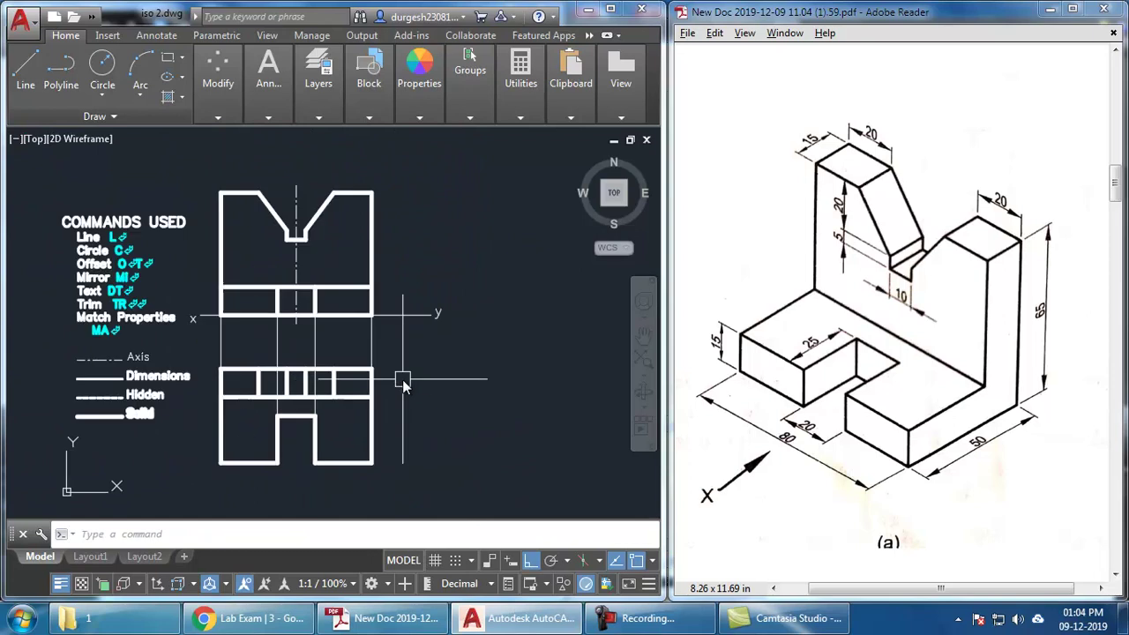
pyautogui.moveTo(433, 383); pyautogui.dragTo(426, 380, button='middle')
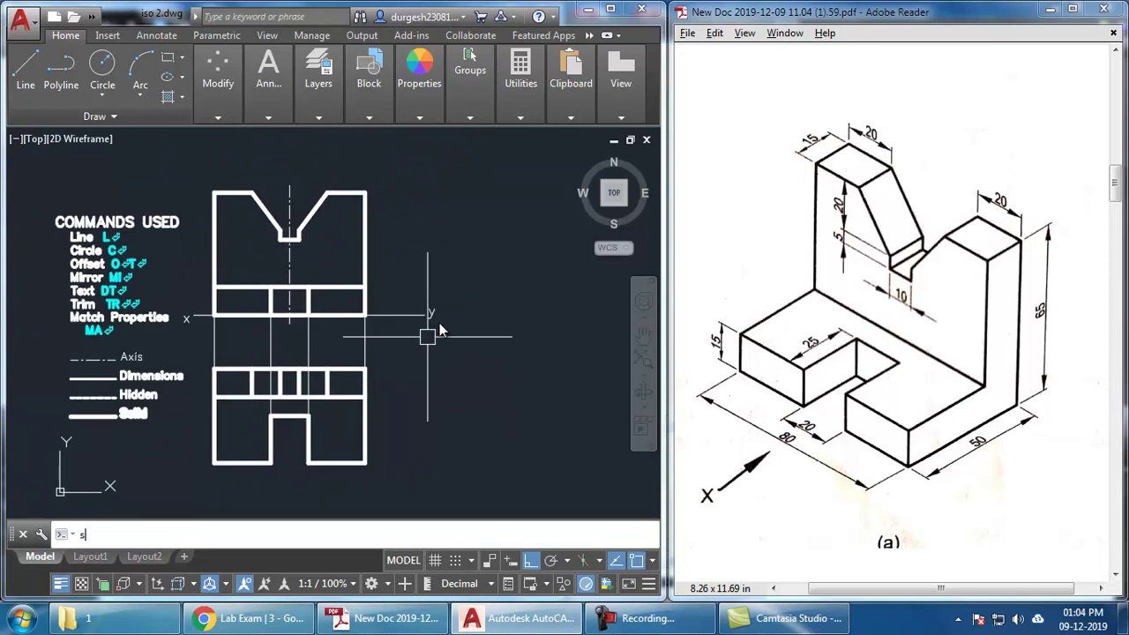
pyautogui.press('Return')
pyautogui.click(474, 270)
pyautogui.click(400, 365)
pyautogui.press('Return')
pyautogui.click(414, 385)
pyautogui.click(436, 386)
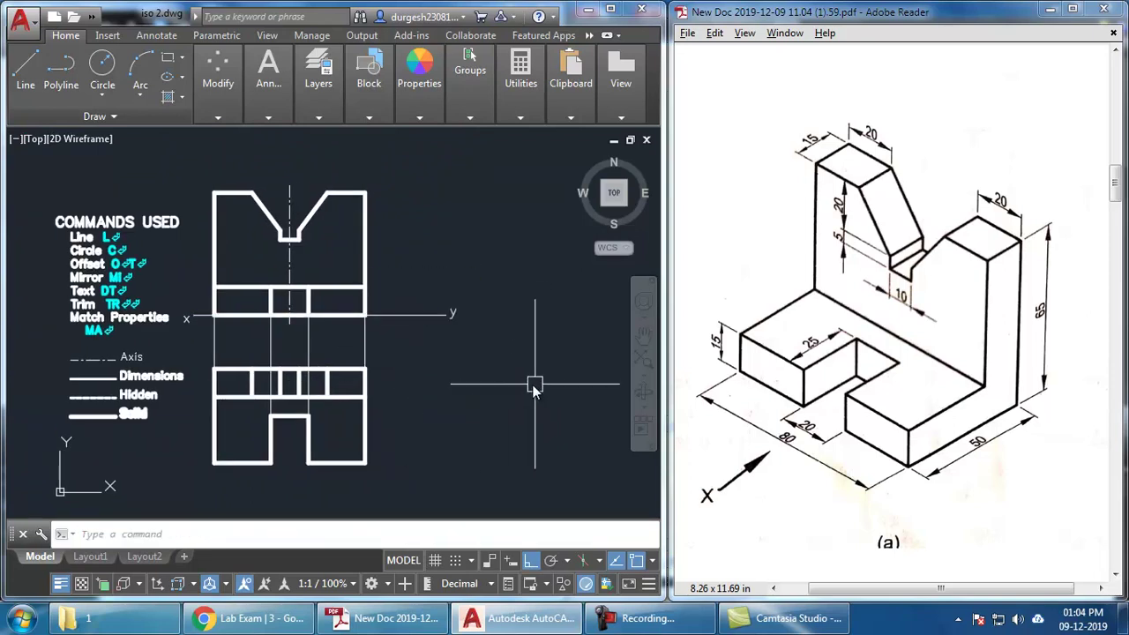
# - Lengthen the xy line further by stretching its y end right by a little over 50 units
pyautogui.press('Return')
pyautogui.click(489, 284)
pyautogui.click(427, 358)
pyautogui.press('Return')
pyautogui.click(415, 385)
pyautogui.click(418, 385)
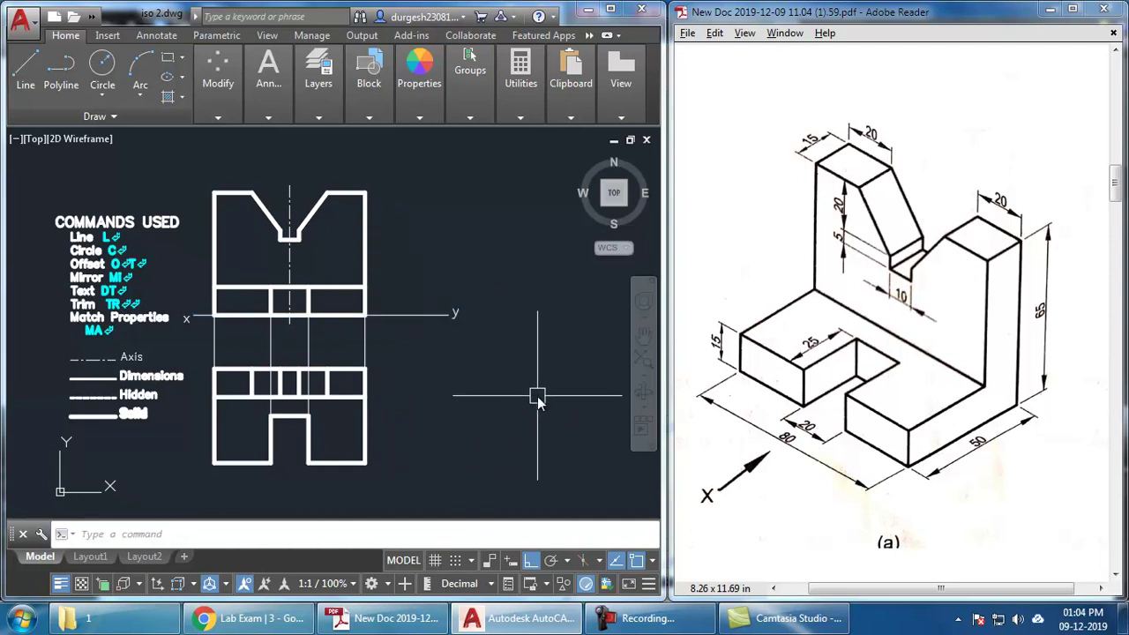
pyautogui.press('Return')
pyautogui.click(477, 277)
pyautogui.click(423, 361)
pyautogui.press('Return')
pyautogui.click(422, 390)
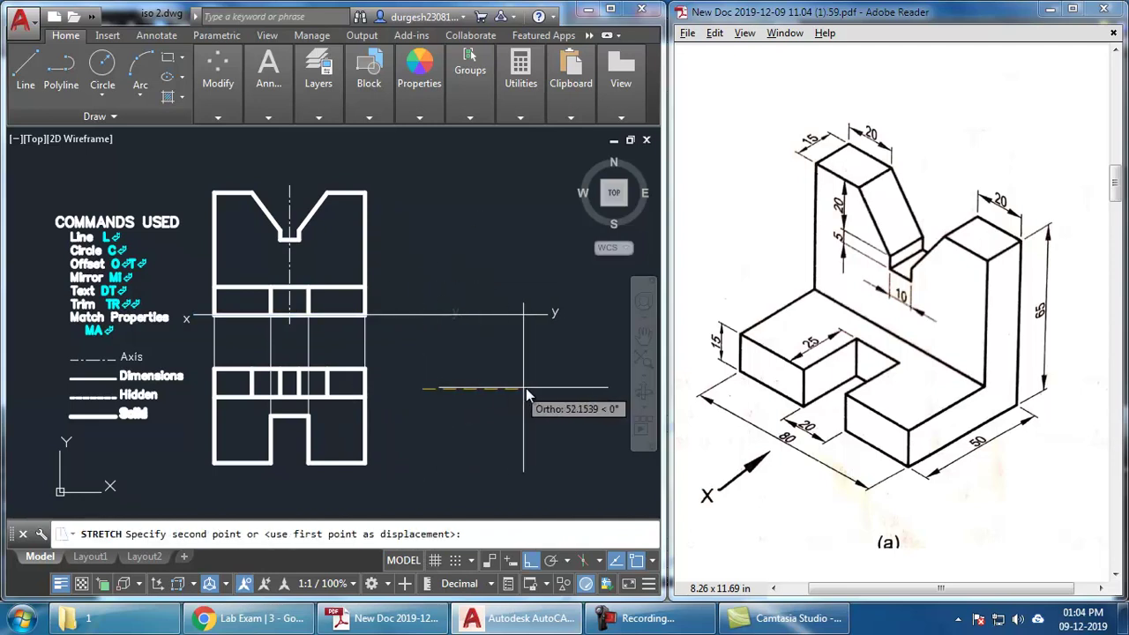
pyautogui.click(527, 388)
# - Draw a vertical reference line beyond the right side of both views, running from above the front view to below the top view
pyautogui.moveTo(467, 414); pyautogui.dragTo(461, 416, button='middle')
pyautogui.write('l')
pyautogui.press('Return')
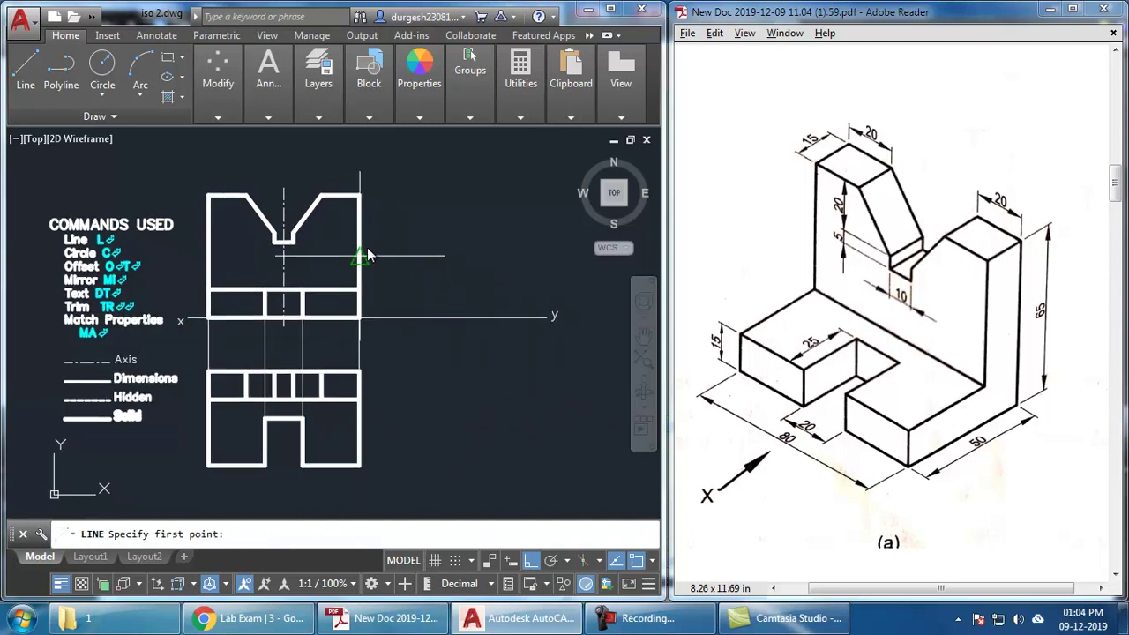
pyautogui.click(373, 173)
pyautogui.press('Escape')
pyautogui.press('Return')
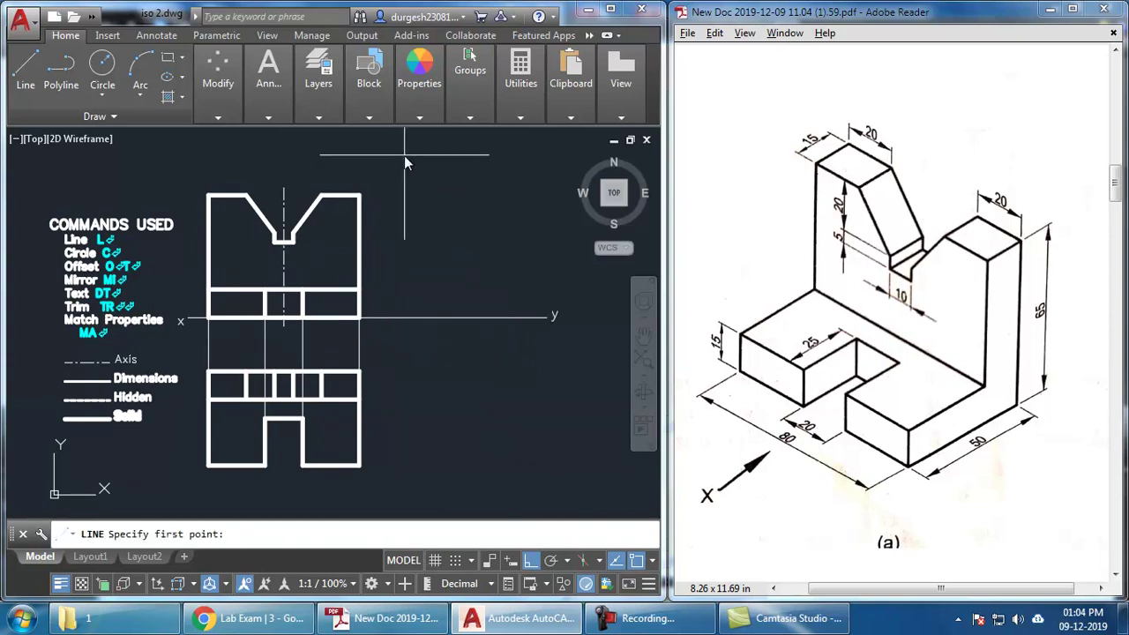
pyautogui.click(403, 155)
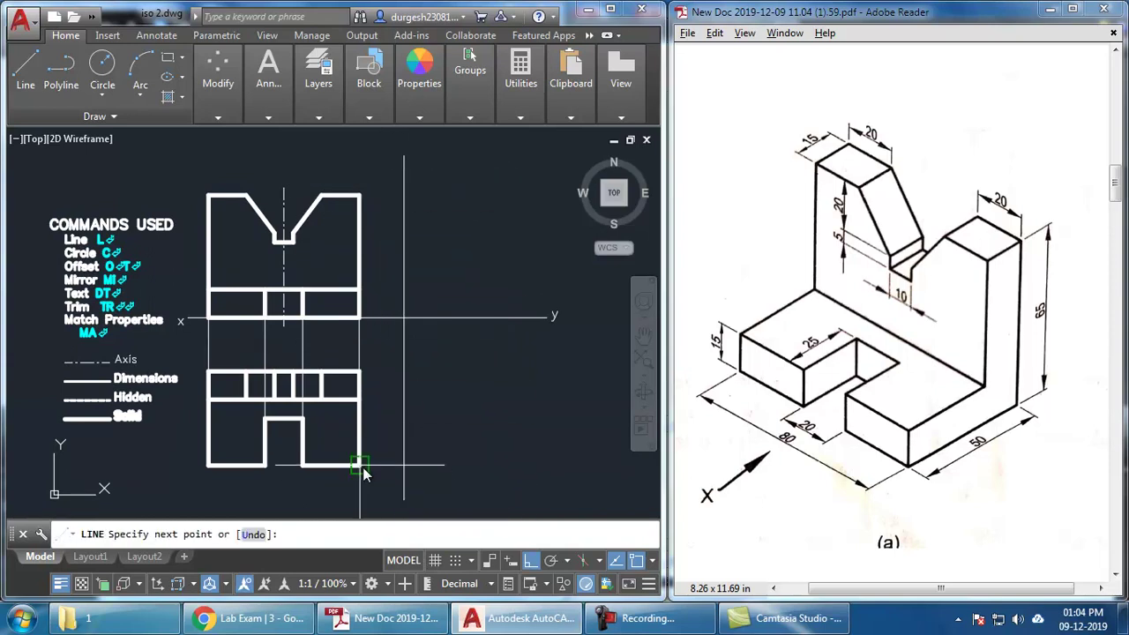
# - Draw horizontal projection lines from the top view's lower, middle and upper right corners to the vertical reference line
pyautogui.click(403, 464)
pyautogui.press('Return')
pyautogui.press('Return')
pyautogui.click(360, 398)
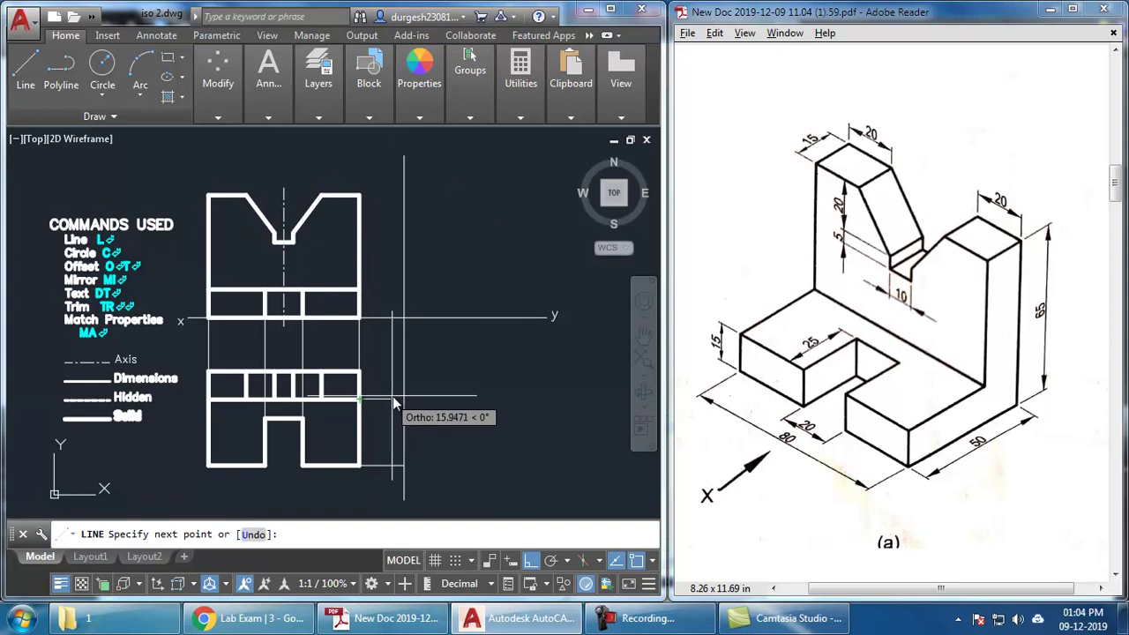
pyautogui.click(404, 399)
pyautogui.press('Return')
pyautogui.press('Return')
pyautogui.click(359, 370)
pyautogui.click(404, 370)
pyautogui.press('Escape')
# - Draw a circle centred where the reference line crosses the xy line, with its radius reaching the uppermost projection line
pyautogui.moveTo(394, 407)
pyautogui.mouseDown(button='middle')
pyautogui.moveTo(385, 410)
pyautogui.moveTo(458, 397)
pyautogui.mouseUp(button='middle')
pyautogui.write('c')
pyautogui.press('Return')
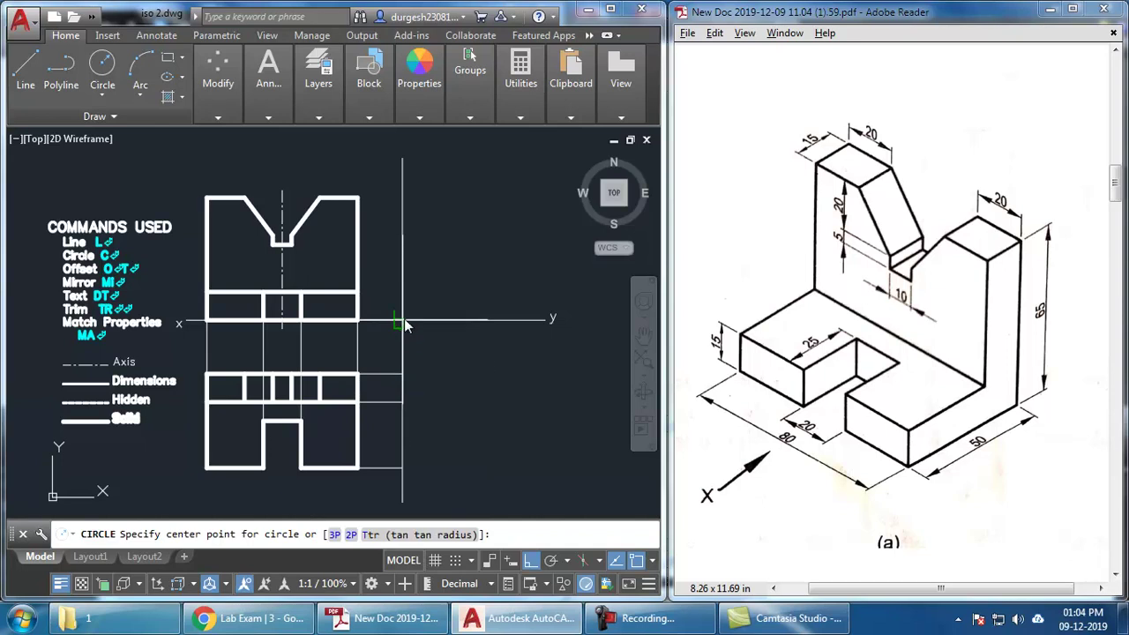
pyautogui.click(402, 320)
pyautogui.click(403, 373)
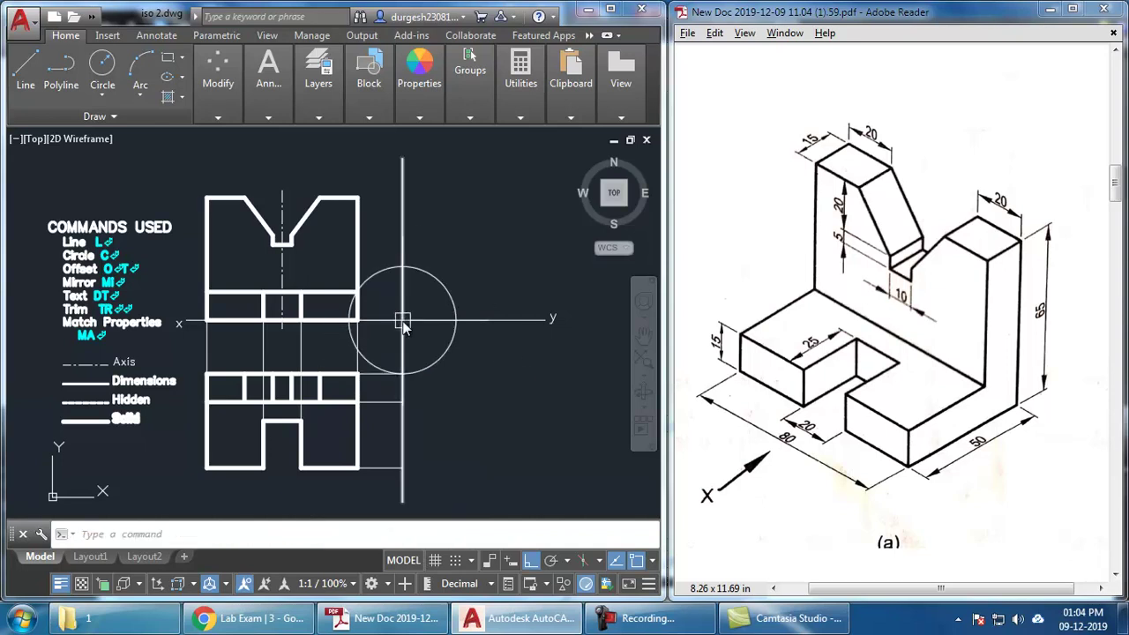
# - Trim the circle against the xy and reference lines, keeping only the lower-right quarter arc
pyautogui.moveTo(414, 309); pyautogui.dragTo(415, 313, button='middle')
pyautogui.write('tr')
pyautogui.press('Return')
pyautogui.click(429, 304)
pyautogui.click(389, 345)
pyautogui.press('Return')
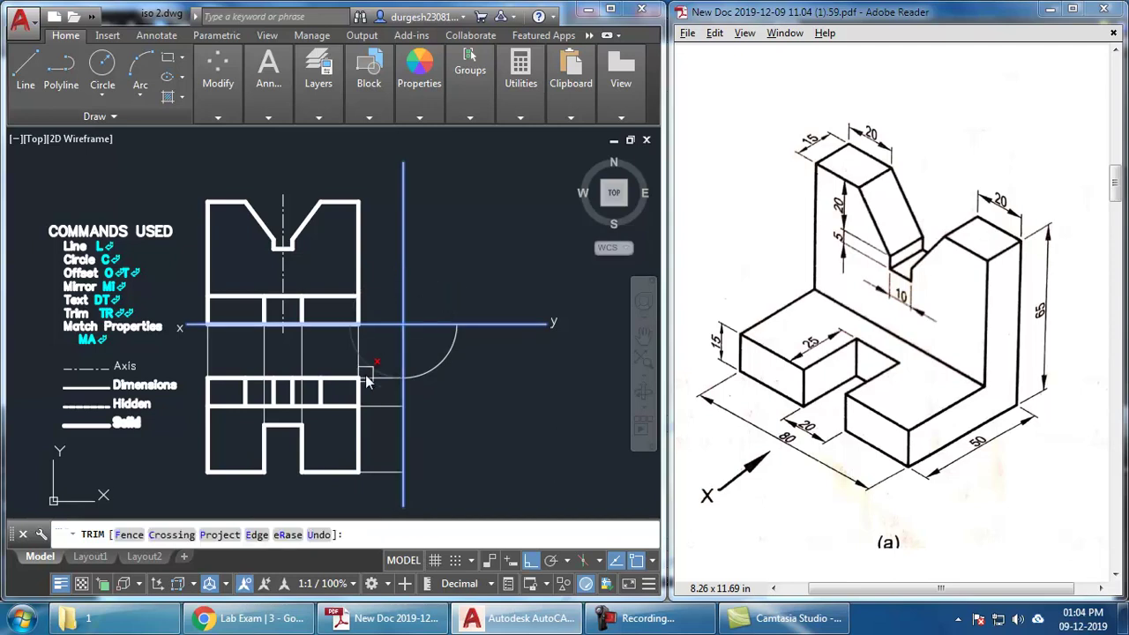
pyautogui.press('Escape')
# - Offset the quarter arc through the ends of the middle and lowest projection lines on the reference line
pyautogui.moveTo(436, 410); pyautogui.dragTo(439, 394, button='middle')
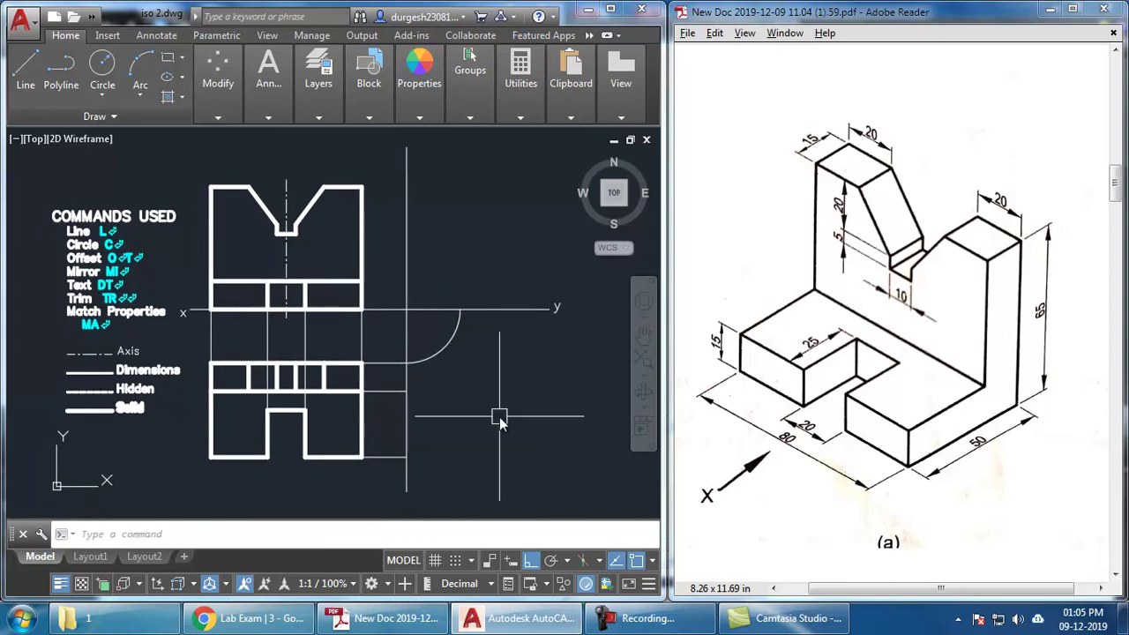
pyautogui.moveTo(500, 417); pyautogui.dragTo(494, 410, button='middle')
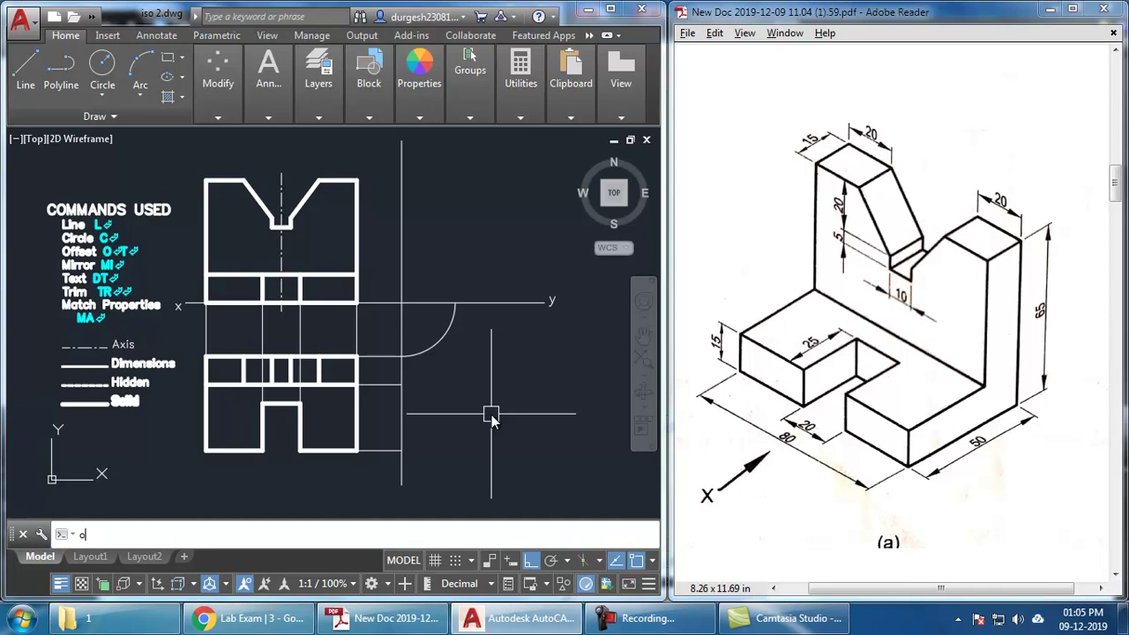
pyautogui.press('Return')
pyautogui.press('Return')
pyautogui.click(419, 354)
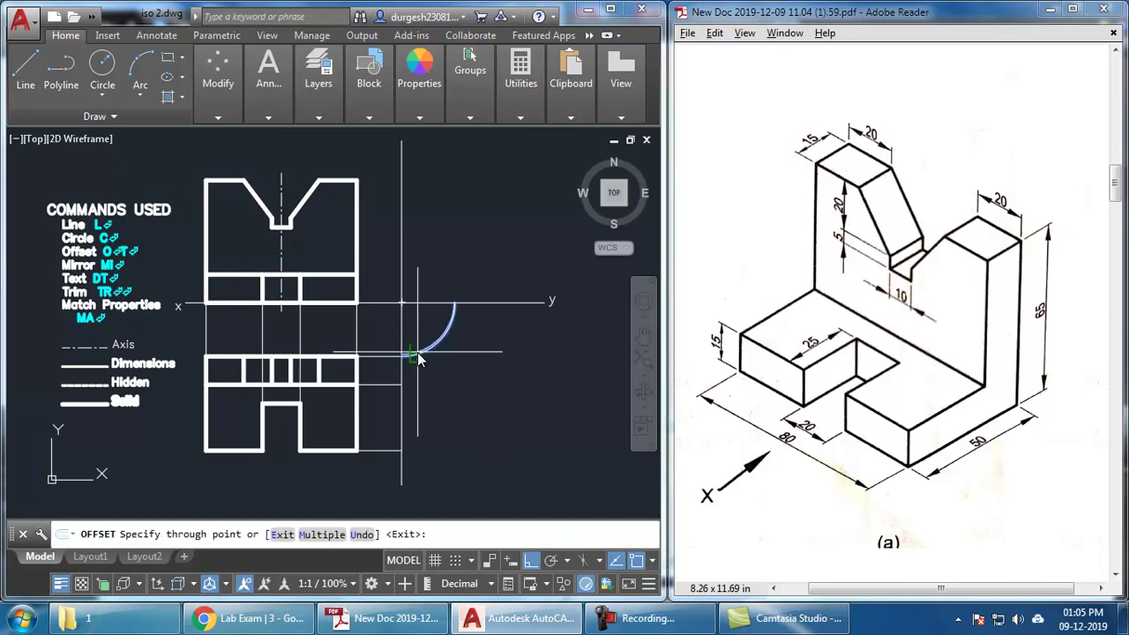
pyautogui.click(402, 384)
pyautogui.click(417, 382)
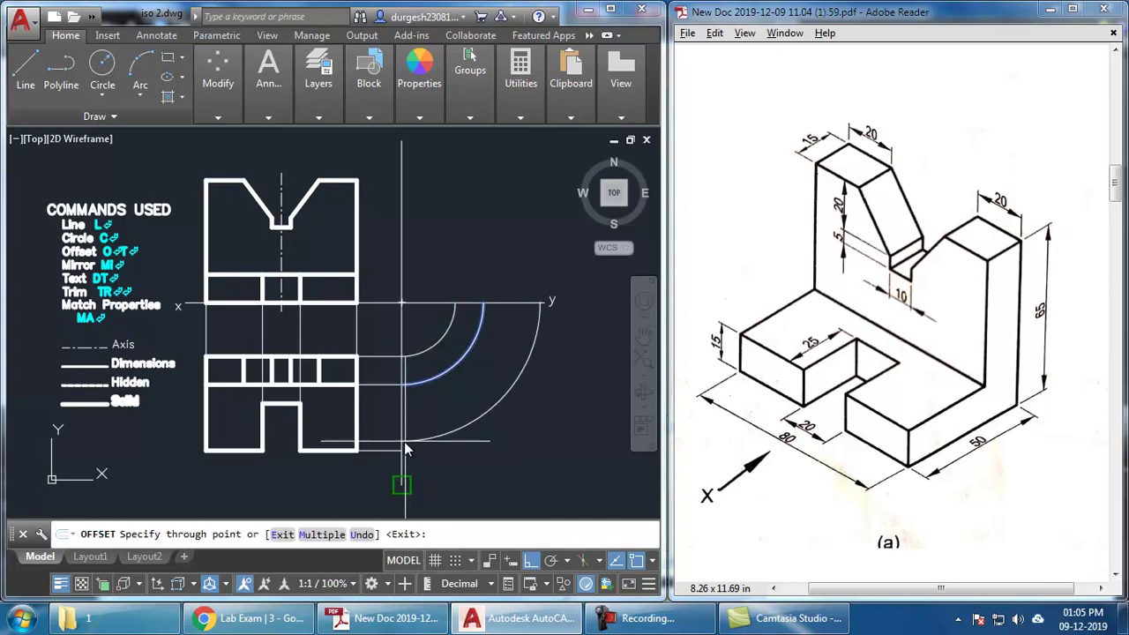
pyautogui.click(403, 444)
pyautogui.moveTo(497, 425); pyautogui.dragTo(488, 441, button='middle')
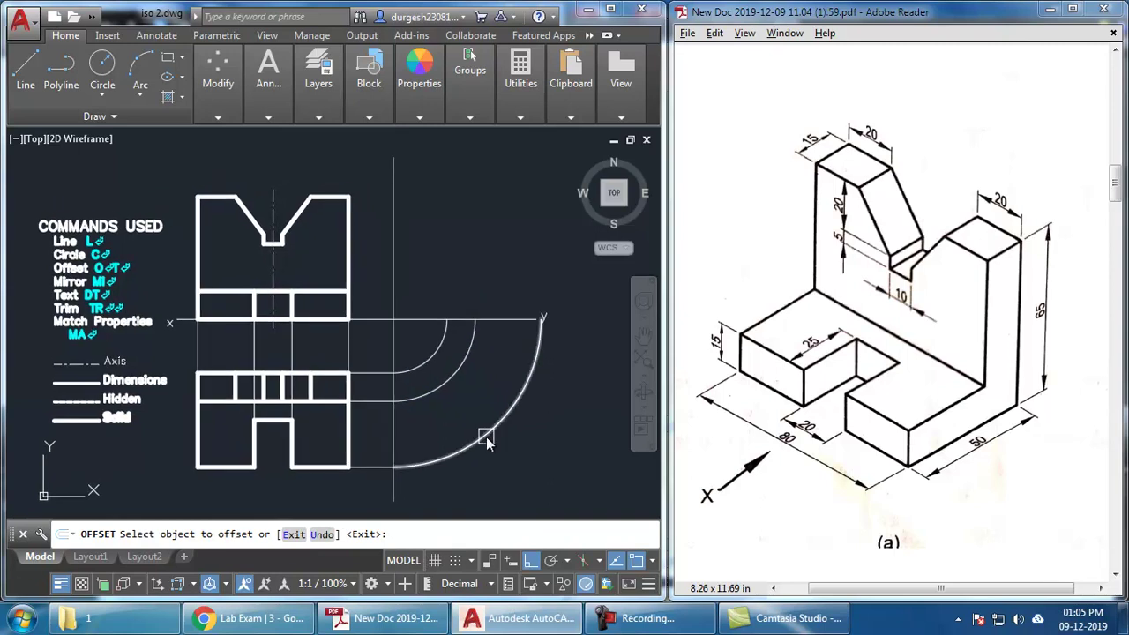
pyautogui.press('Escape')
# - Stretch the right end of the xy line and its y label horizontally beyond the outermost arc
pyautogui.write('s')
pyautogui.press('Return')
pyautogui.click(573, 290)
pyautogui.click(516, 348)
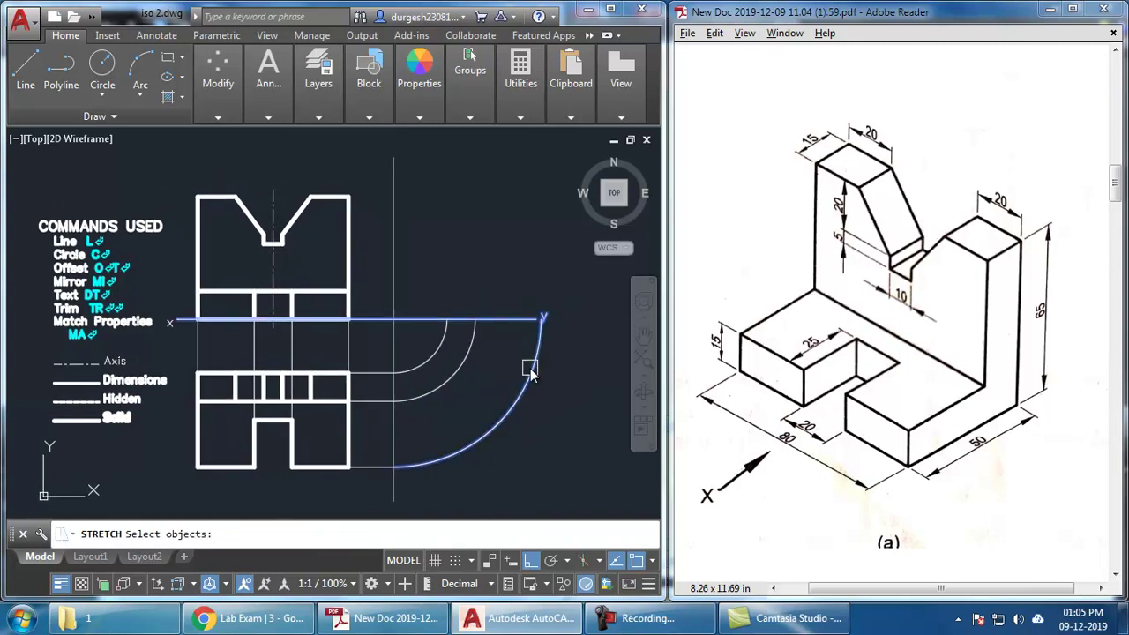
pyautogui.press('Return')
pyautogui.click(486, 260)
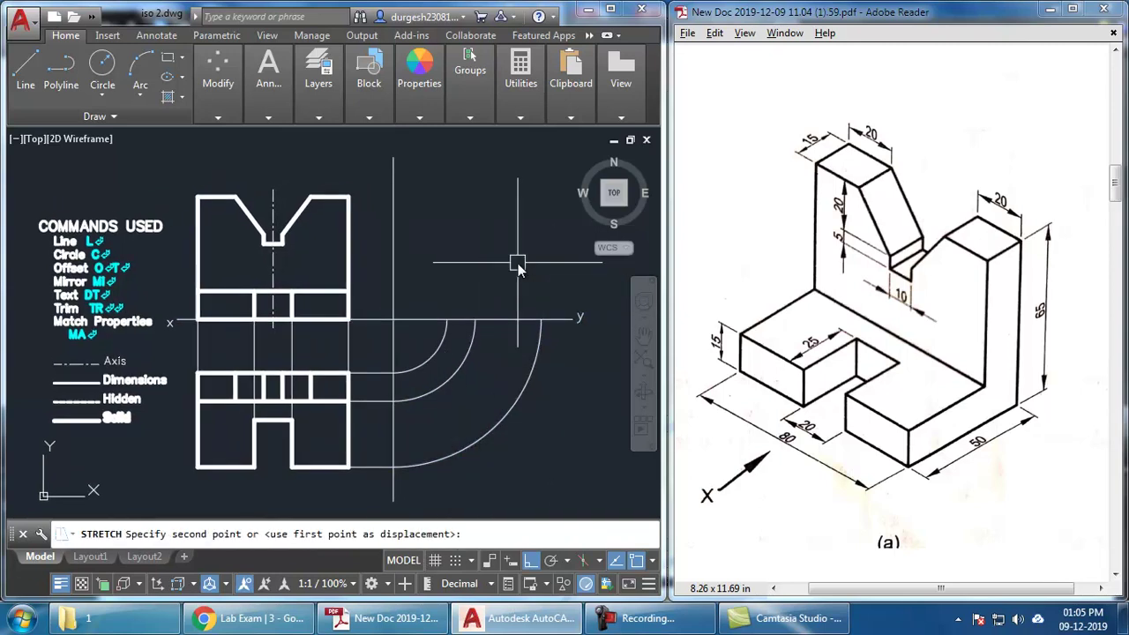
pyautogui.moveTo(506, 360); pyautogui.dragTo(506, 364, button='middle')
pyautogui.moveTo(464, 403); pyautogui.dragTo(471, 411, button='middle')
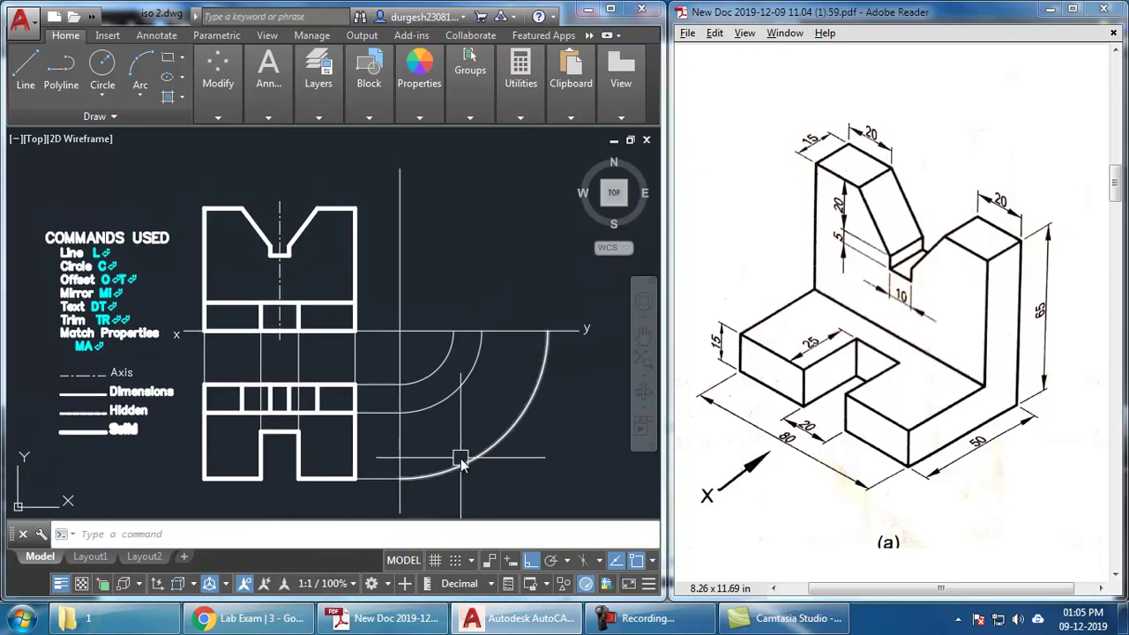
pyautogui.moveTo(536, 390); pyautogui.dragTo(530, 404, button='middle')
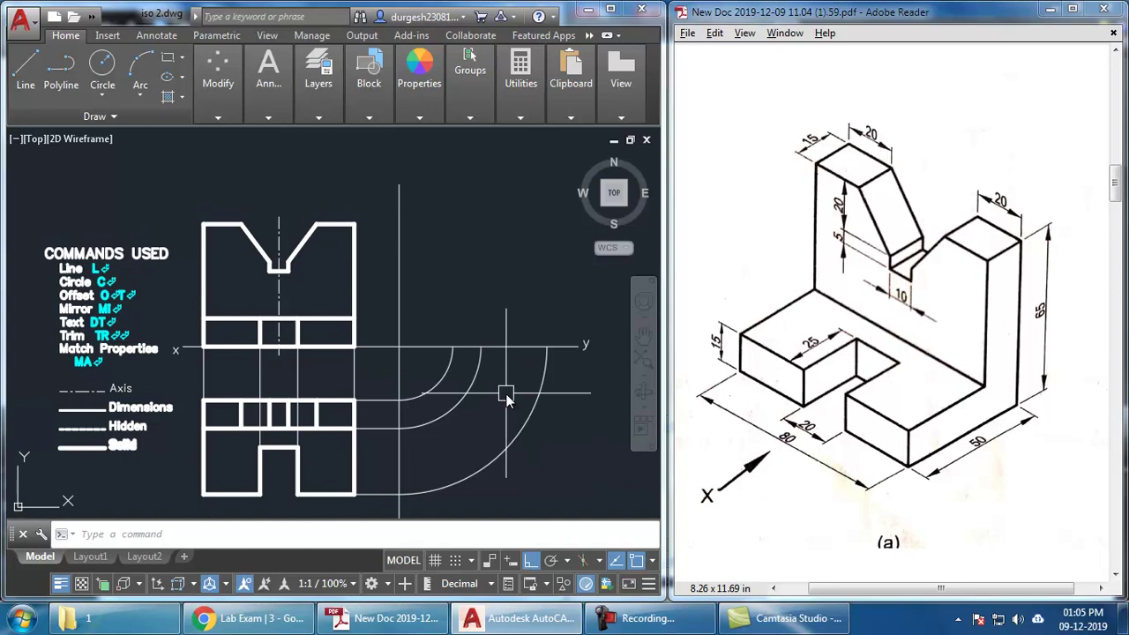
pyautogui.moveTo(520, 368); pyautogui.dragTo(527, 377, button='middle')
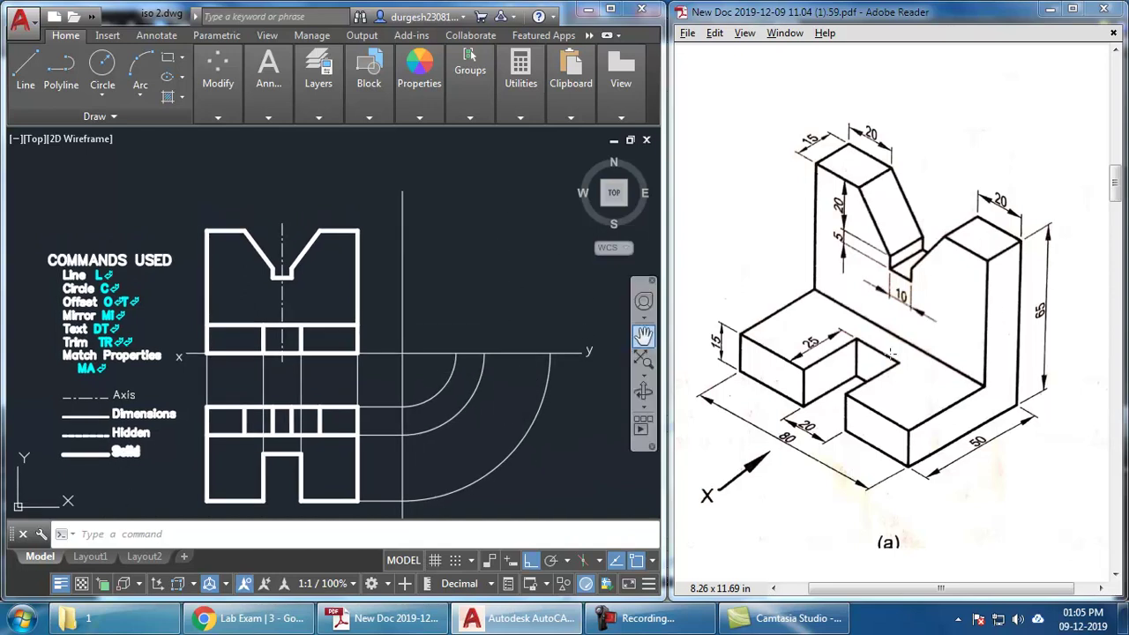
# - Mirror the three arcs, the vertical reference line and the y label about the views' centre axis, erasing the source objects
pyautogui.scroll(-2, 502, 336)
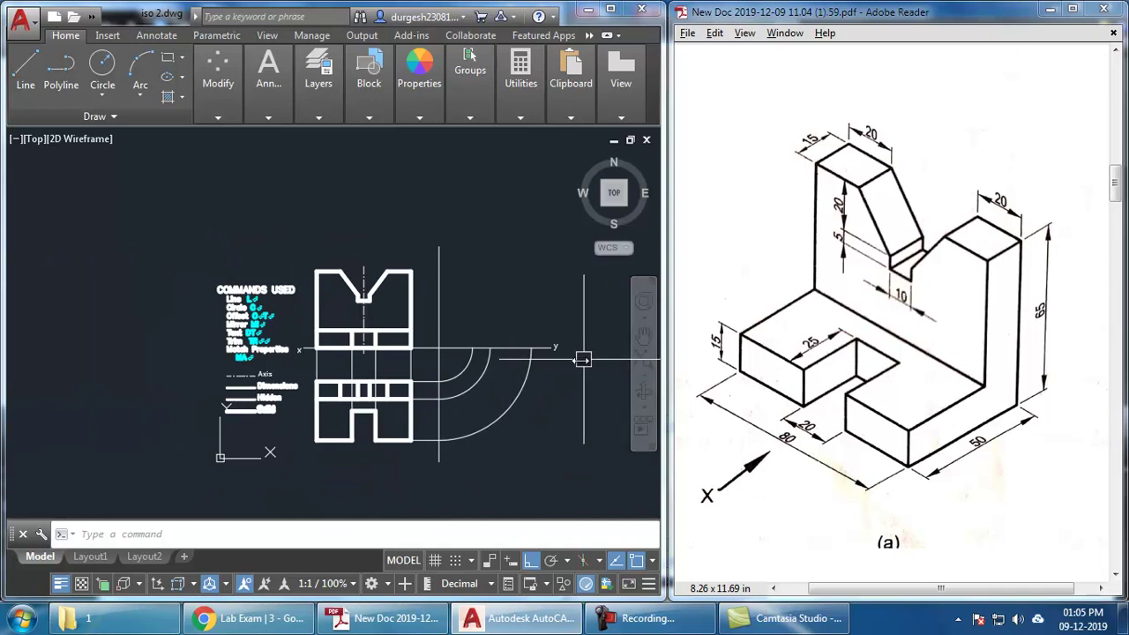
pyautogui.click(544, 445)
pyautogui.click(538, 454)
pyautogui.moveTo(533, 453)
pyautogui.mouseDown(button='middle')
pyautogui.moveTo(512, 428)
pyautogui.moveTo(540, 443)
pyautogui.mouseUp(button='middle')
pyautogui.click(408, 180)
pyautogui.click(641, 516)
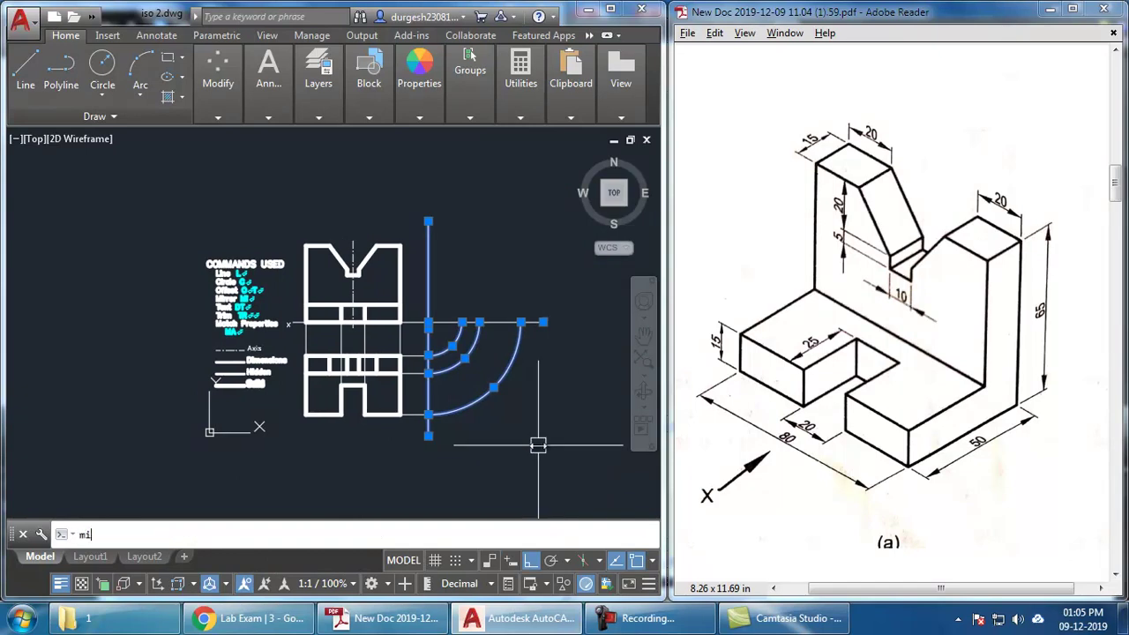
pyautogui.press('Return')
pyautogui.click(350, 232)
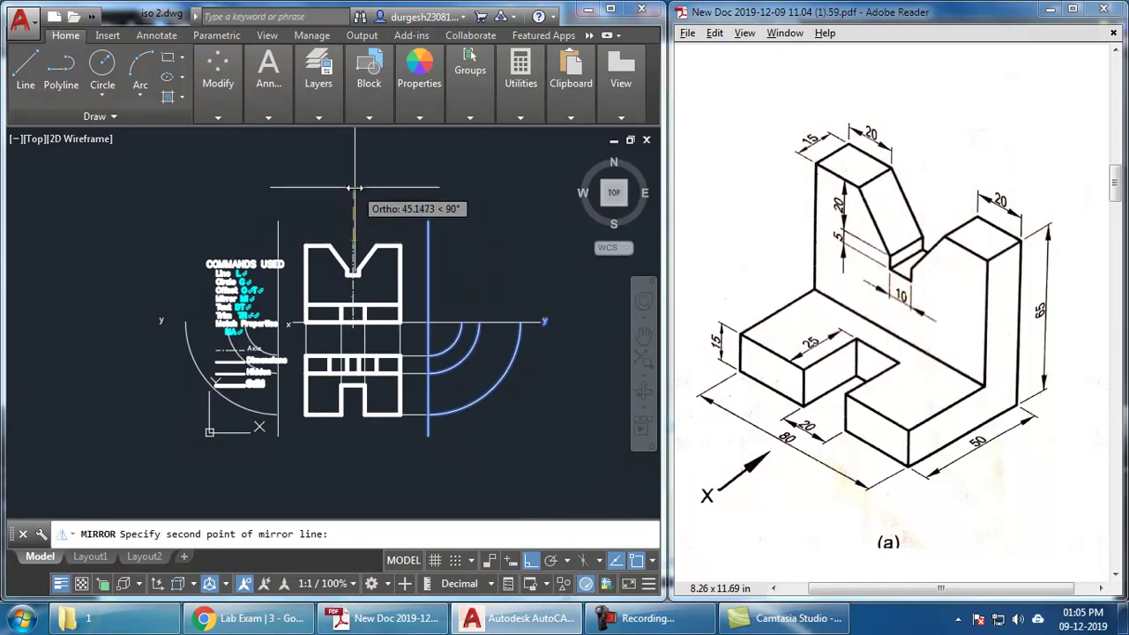
pyautogui.click(353, 194)
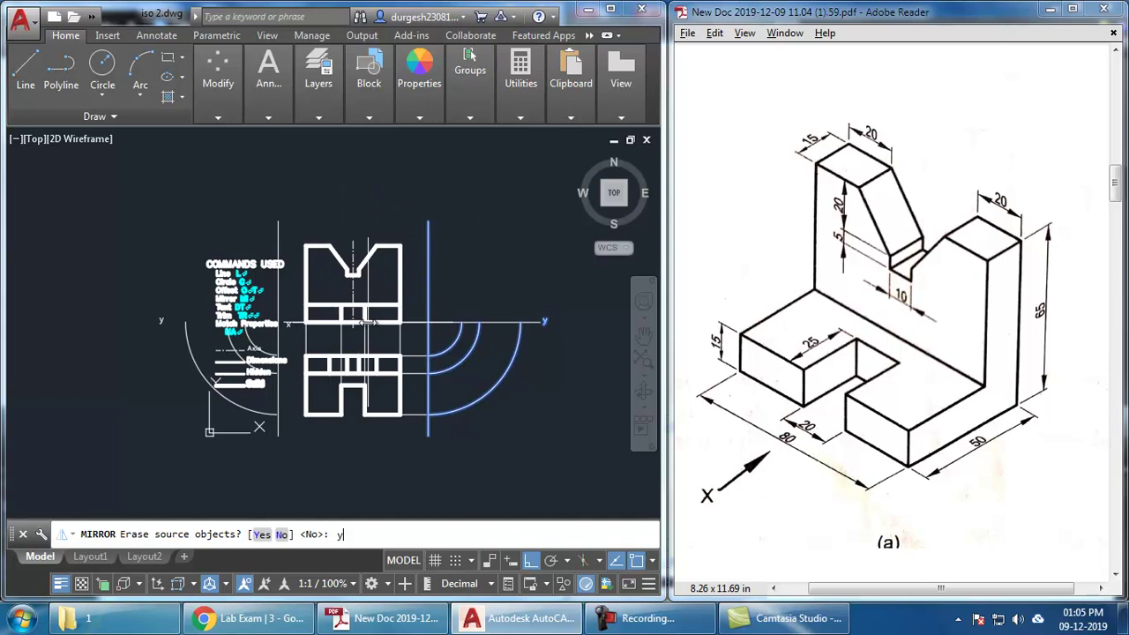
pyautogui.press('Return')
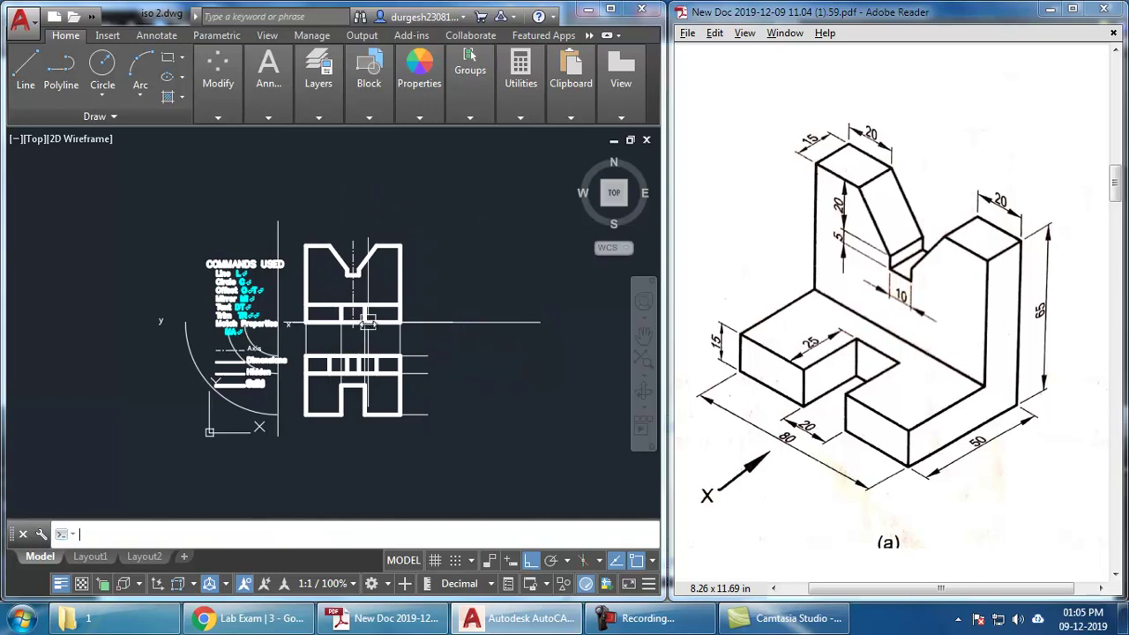
# - Move both views with the mirrored arcs, reference line and xy line horizontally right, clear of the commands and linetype legend
pyautogui.click(107, 187)
pyautogui.click(606, 516)
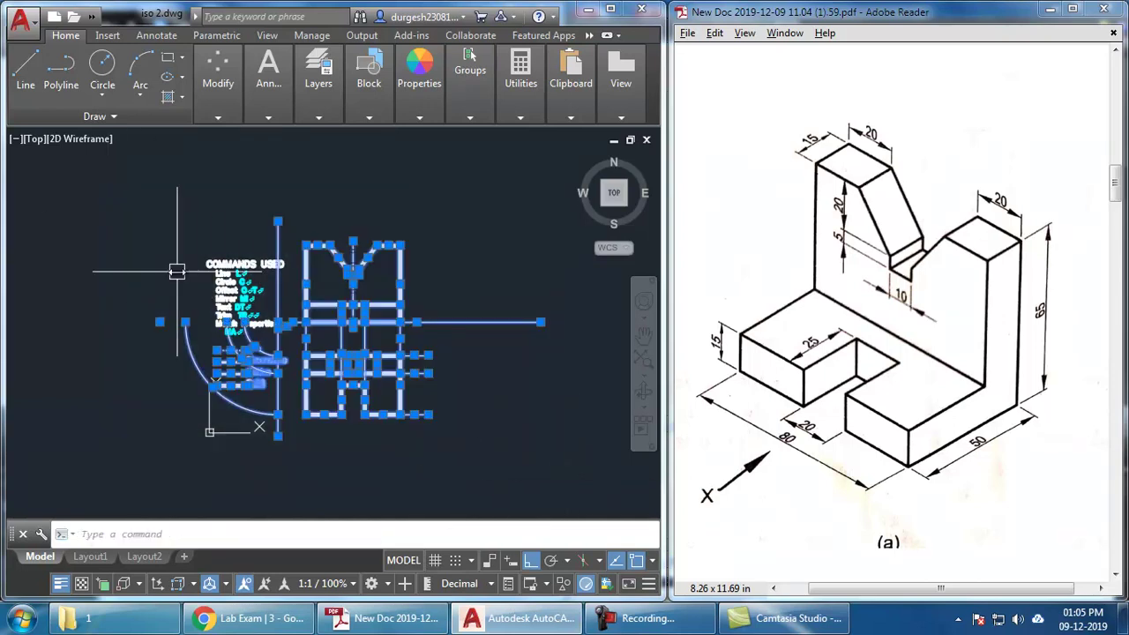
pyautogui.keyDown('shift'); pyautogui.click(167, 234); pyautogui.keyUp('shift')
pyautogui.keyDown('shift'); pyautogui.click(294, 403); pyautogui.keyUp('shift')
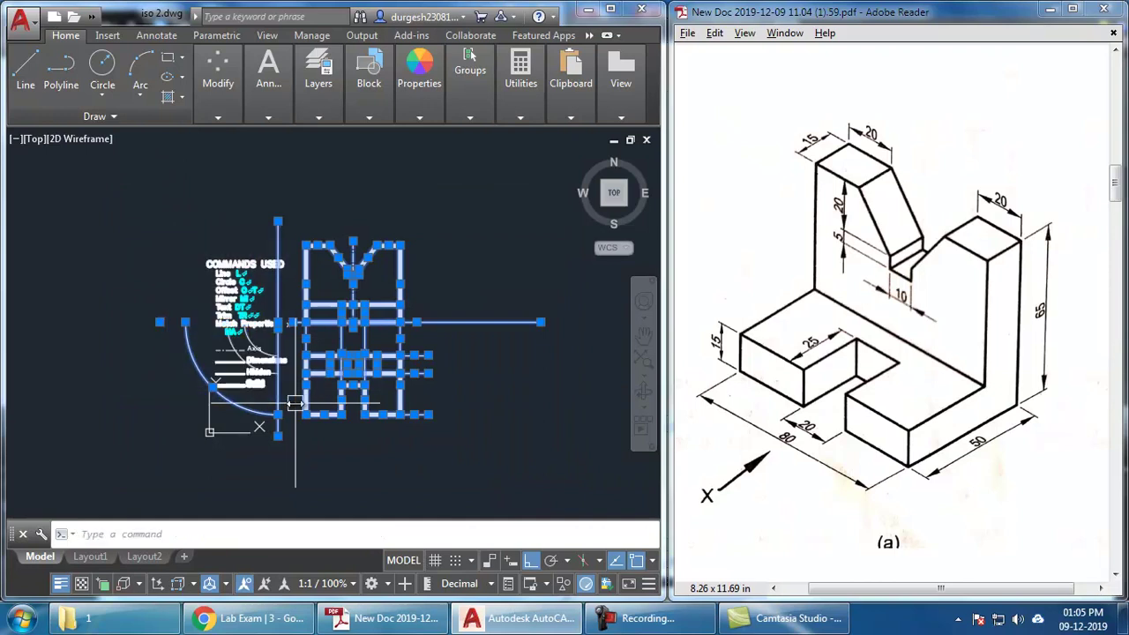
pyautogui.scroll(4, 269, 353)
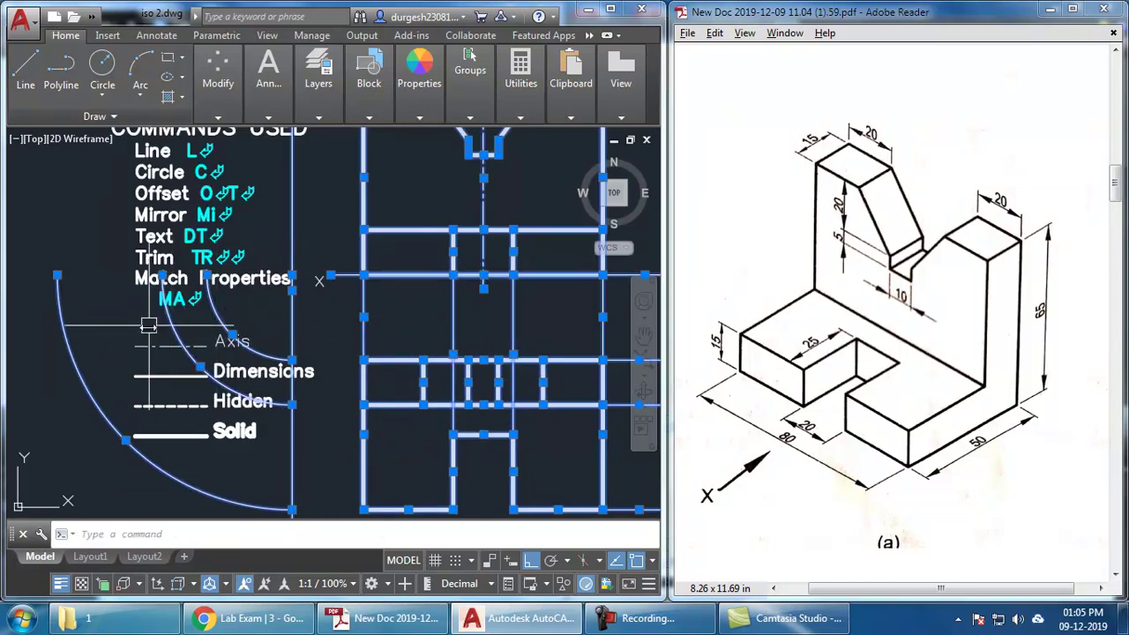
pyautogui.scroll(-4, 148, 325)
pyautogui.write('m')
pyautogui.press('Return')
pyautogui.click(264, 439)
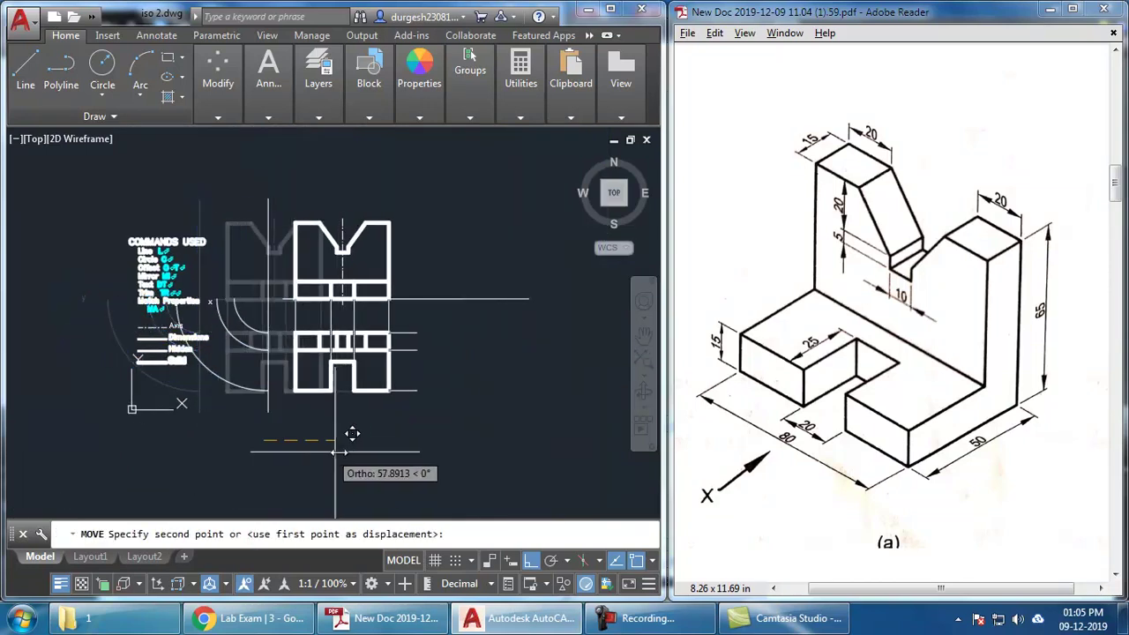
pyautogui.click(403, 448)
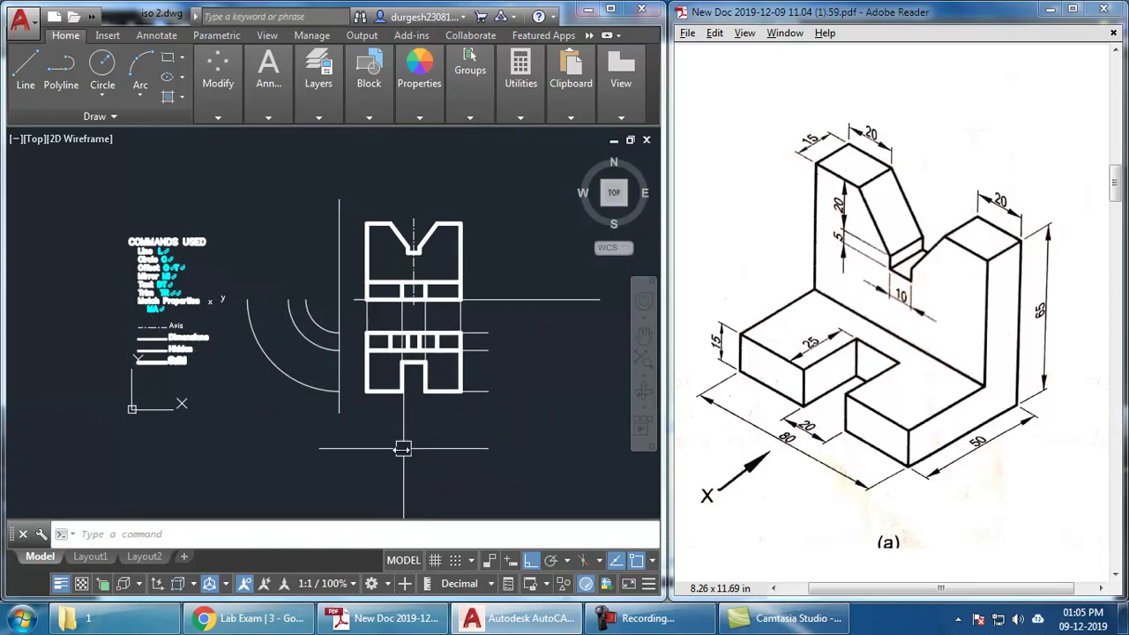
# - Move the y label to the right end of the xy line
pyautogui.click(221, 299)
pyautogui.moveTo(423, 322); pyautogui.dragTo(264, 310, button='middle')
pyautogui.click(457, 293)
pyautogui.moveTo(362, 344); pyautogui.dragTo(453, 376, button='middle')
pyautogui.press('Escape')
# - Stretch the left end of the xy line horizontally to the x label, past the outermost arc
pyautogui.click(435, 319)
pyautogui.click(284, 319)
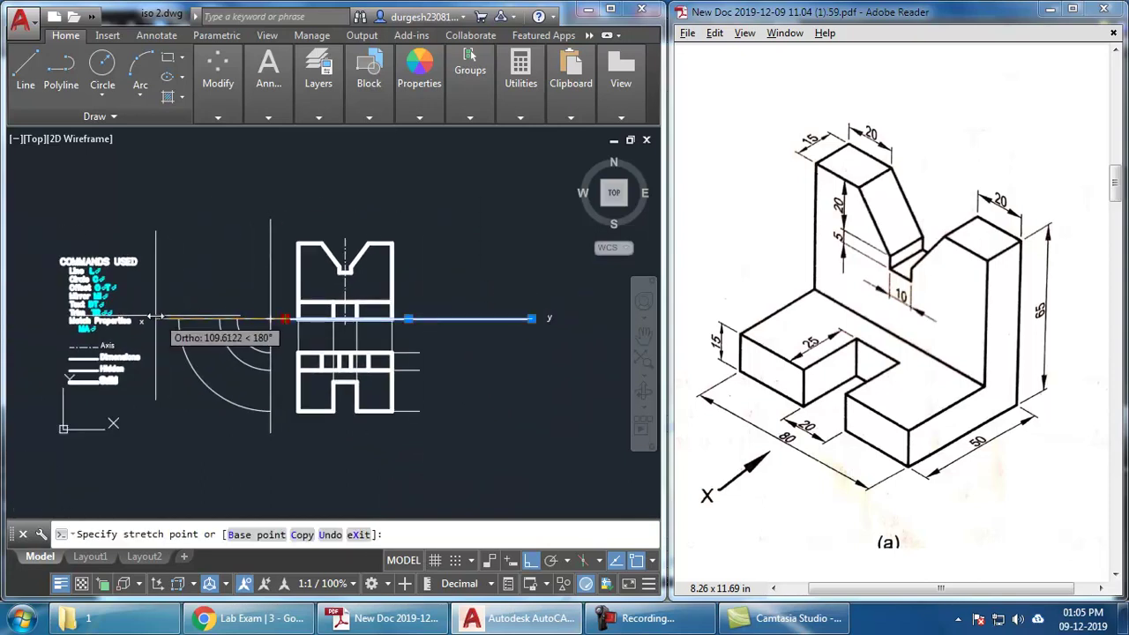
pyautogui.scroll(3, 146, 310)
pyautogui.click(145, 310)
pyautogui.scroll(-4, 111, 330)
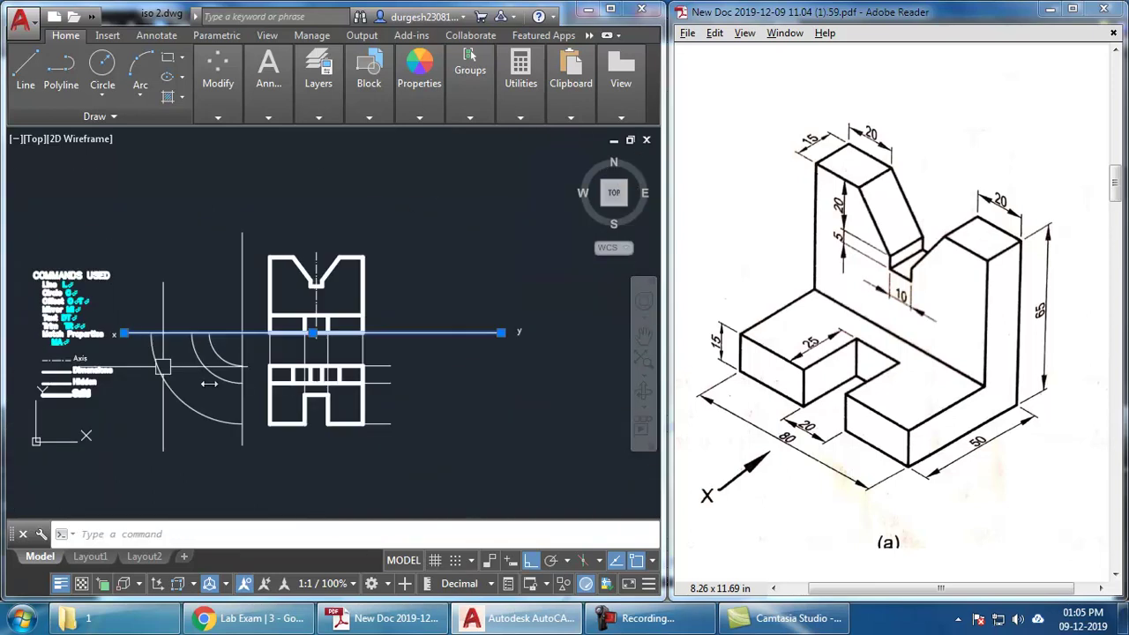
pyautogui.press('Escape')
# - Shorten the xy line by stretching its right end and the y label left towards the front view
pyautogui.moveTo(389, 391); pyautogui.dragTo(338, 388, button='middle')
pyautogui.write('s')
pyautogui.press('Return')
pyautogui.click(511, 301)
pyautogui.click(418, 374)
pyautogui.press('Return')
pyautogui.click(418, 374)
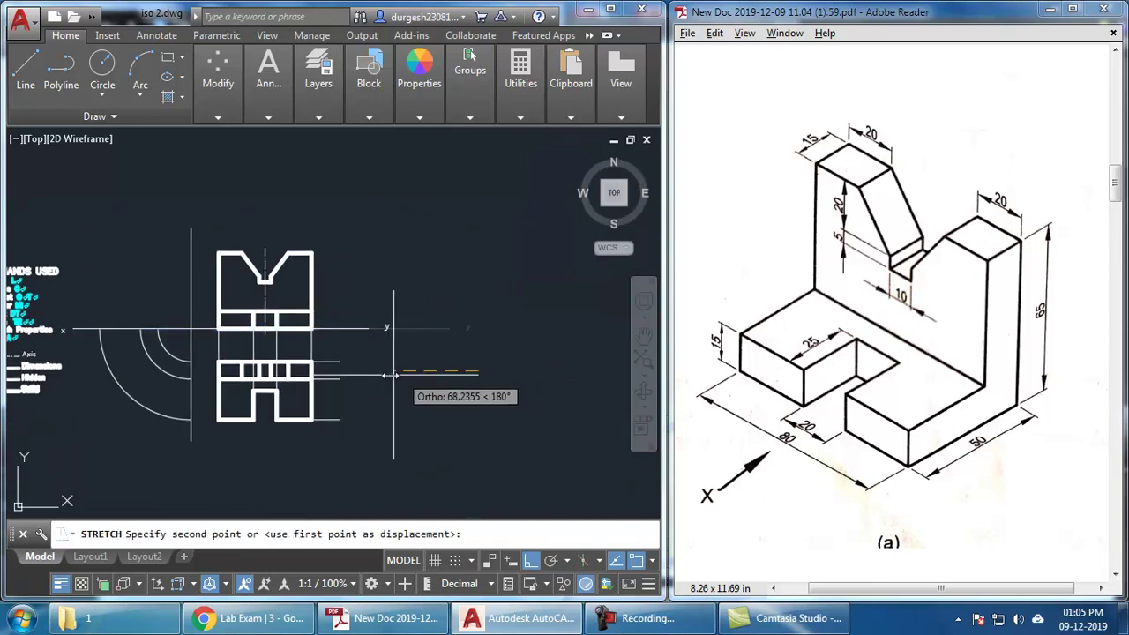
pyautogui.click(353, 362)
# - Mirror the three horizontal projection lines about the top view's centre axis, erasing the source lines
pyautogui.click(346, 351)
pyautogui.click(315, 429)
pyautogui.moveTo(327, 462); pyautogui.dragTo(377, 452, button='middle')
pyautogui.write('mi')
pyautogui.press('Return')
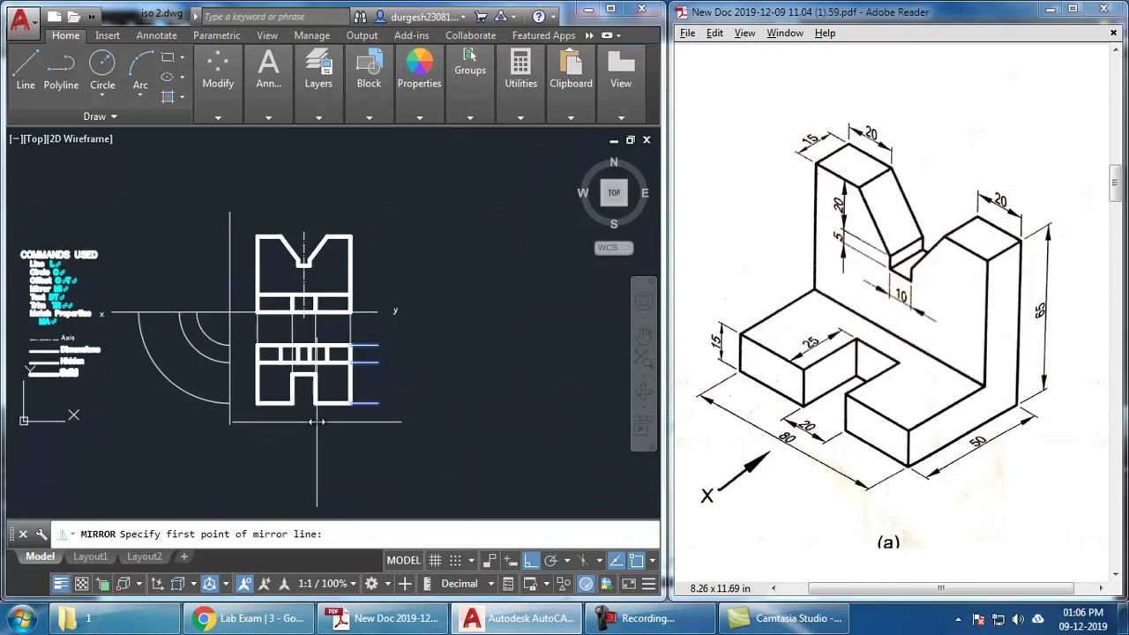
pyautogui.scroll(2, 320, 420)
pyautogui.click(295, 346)
pyautogui.click(295, 434)
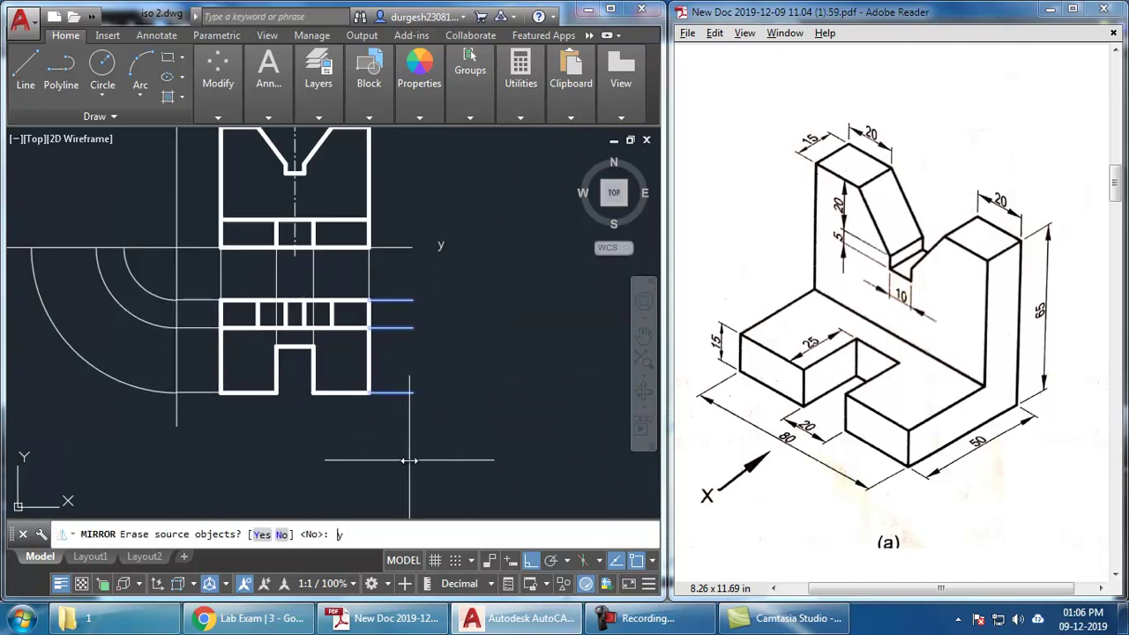
pyautogui.press('Return')
pyautogui.scroll(-2, 463, 383)
pyautogui.moveTo(463, 383); pyautogui.dragTo(524, 443, button='middle')
pyautogui.moveTo(482, 350)
pyautogui.mouseDown(button='middle')
pyautogui.moveTo(446, 365)
pyautogui.moveTo(468, 371)
pyautogui.mouseUp(button='middle')
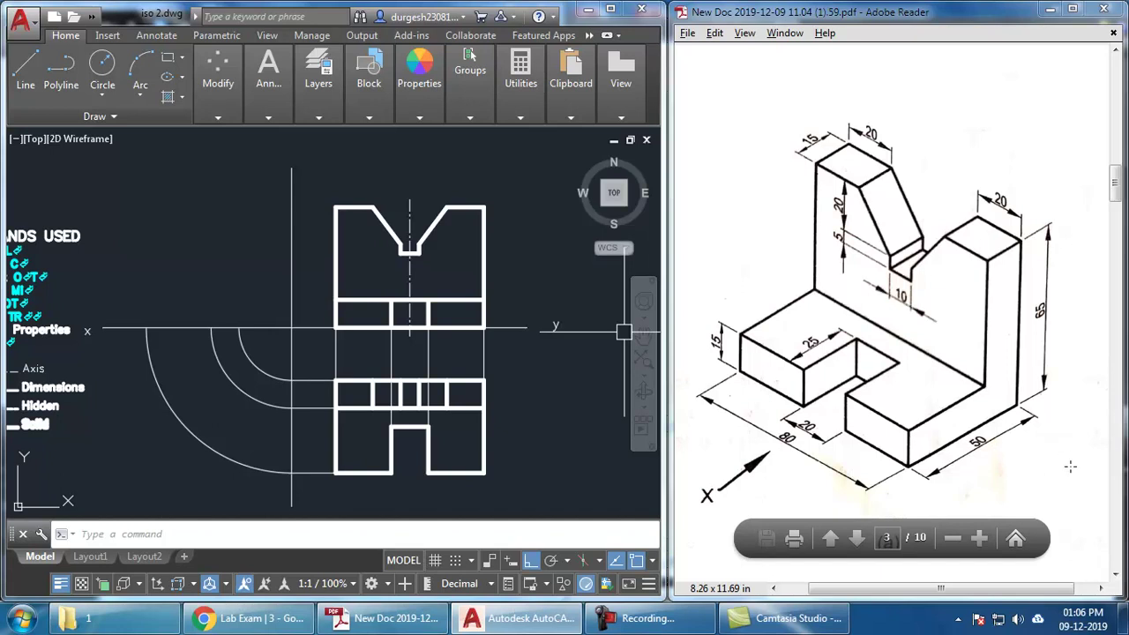
pyautogui.moveTo(295, 353); pyautogui.dragTo(315, 379, button='middle')
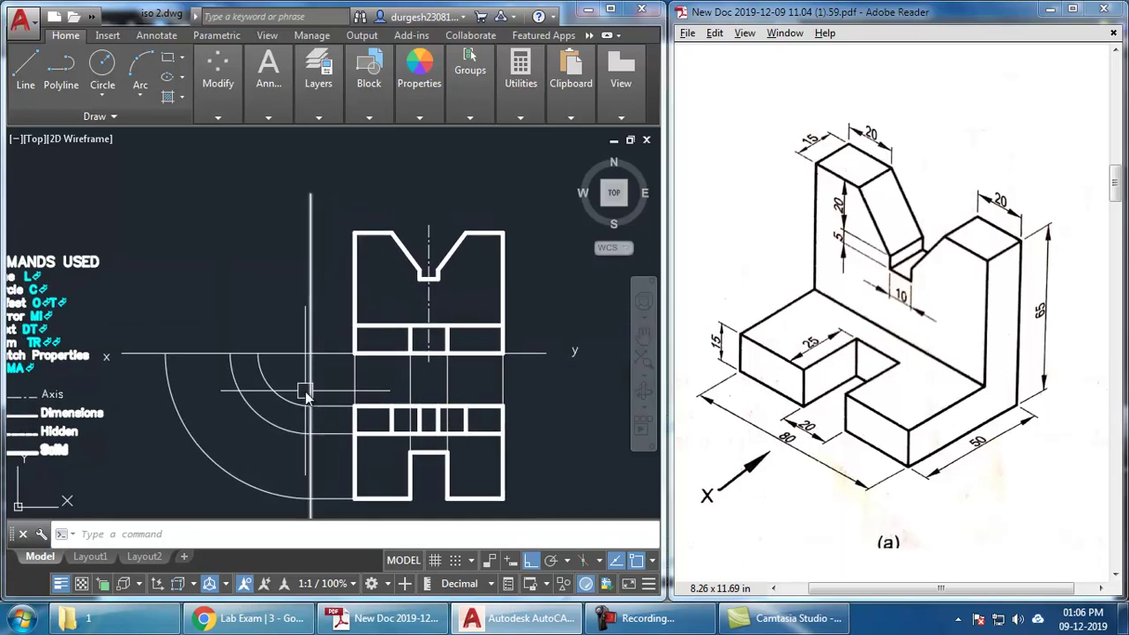
pyautogui.write('m')
pyautogui.press('Return')
pyautogui.press('Escape')
# - Draw the side view's upright from the innermost arc, up to the front view's top height, across to the next arc and down to xy
pyautogui.write('l')
pyautogui.press('Return')
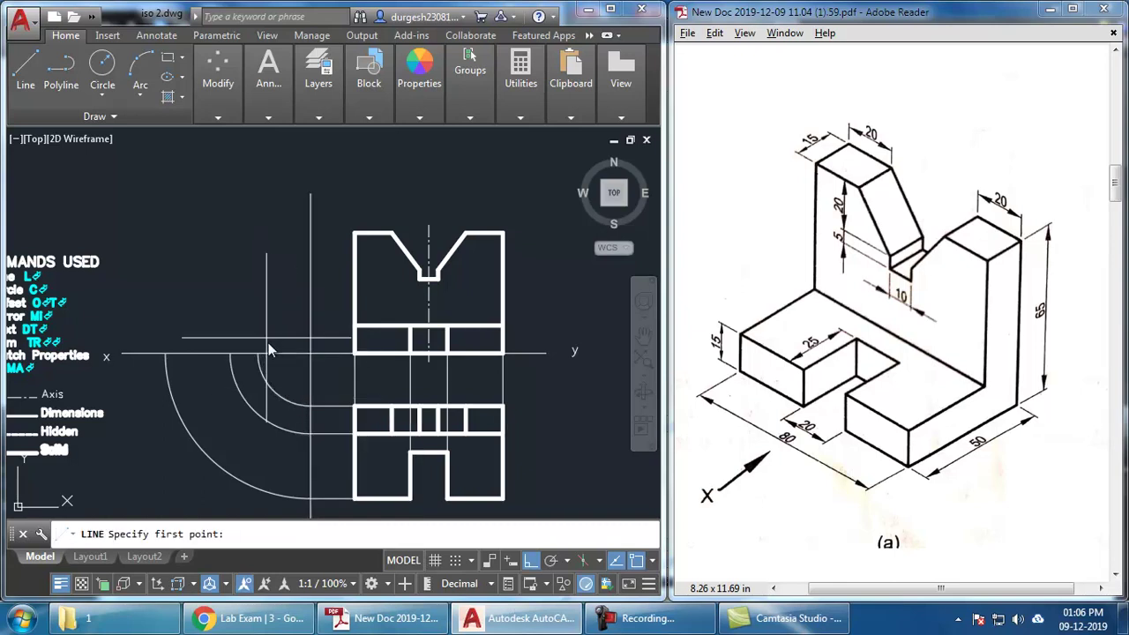
pyautogui.click(257, 353)
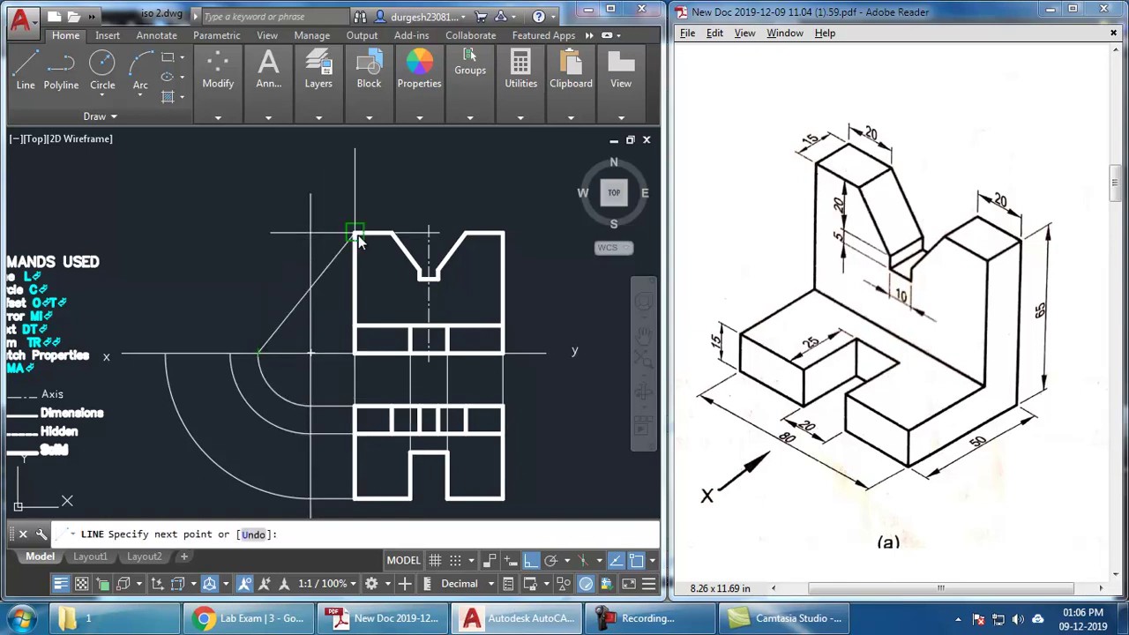
pyautogui.click(258, 234)
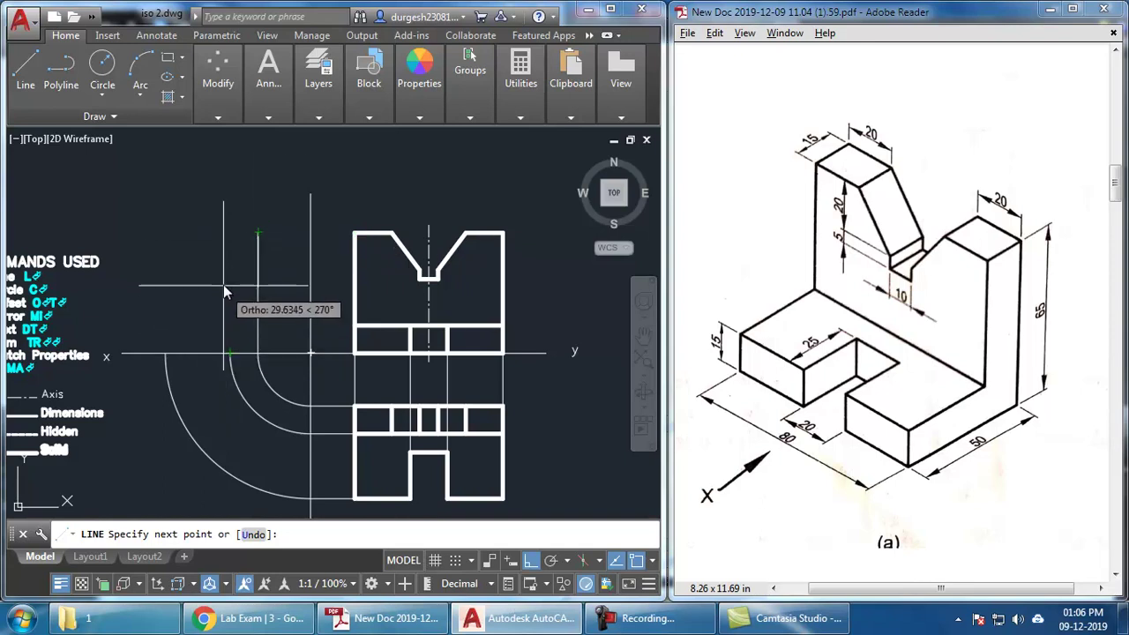
pyautogui.click(230, 235)
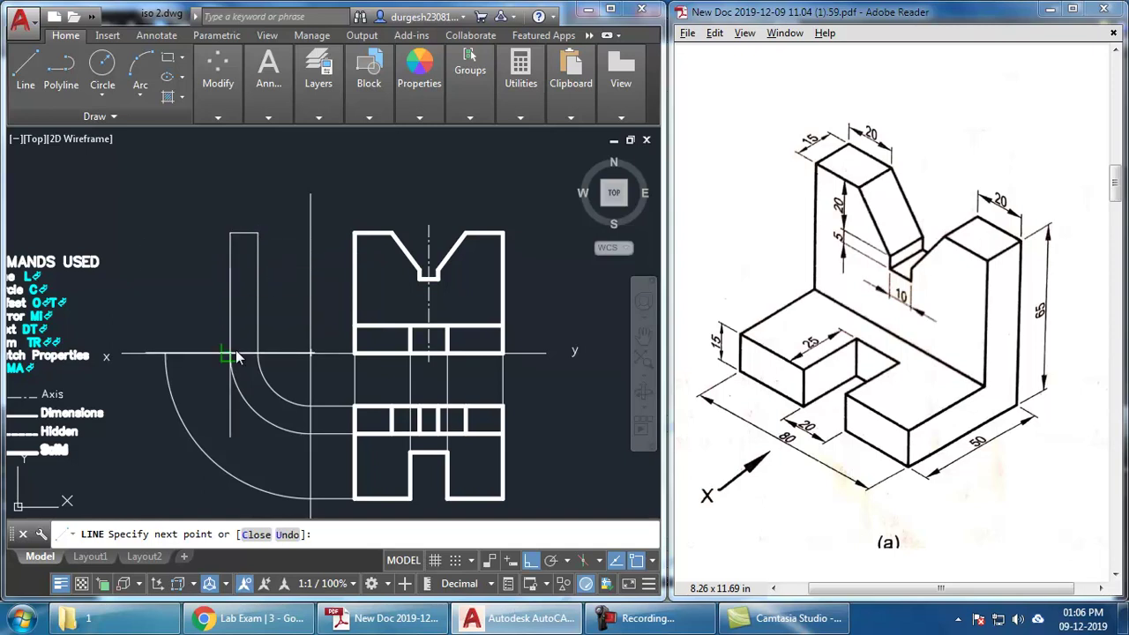
pyautogui.click(230, 353)
pyautogui.press('Return')
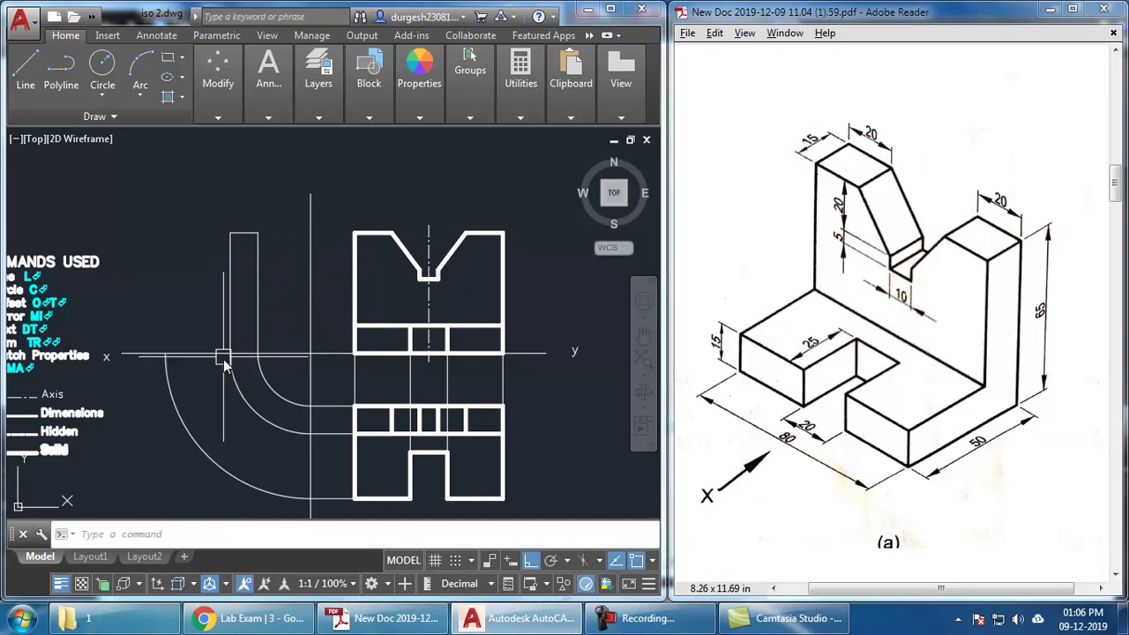
# - Draw the side view's base edges from the outermost arc's end, 15 up and horizontally across to the upright
pyautogui.moveTo(205, 376); pyautogui.dragTo(213, 378, button='middle')
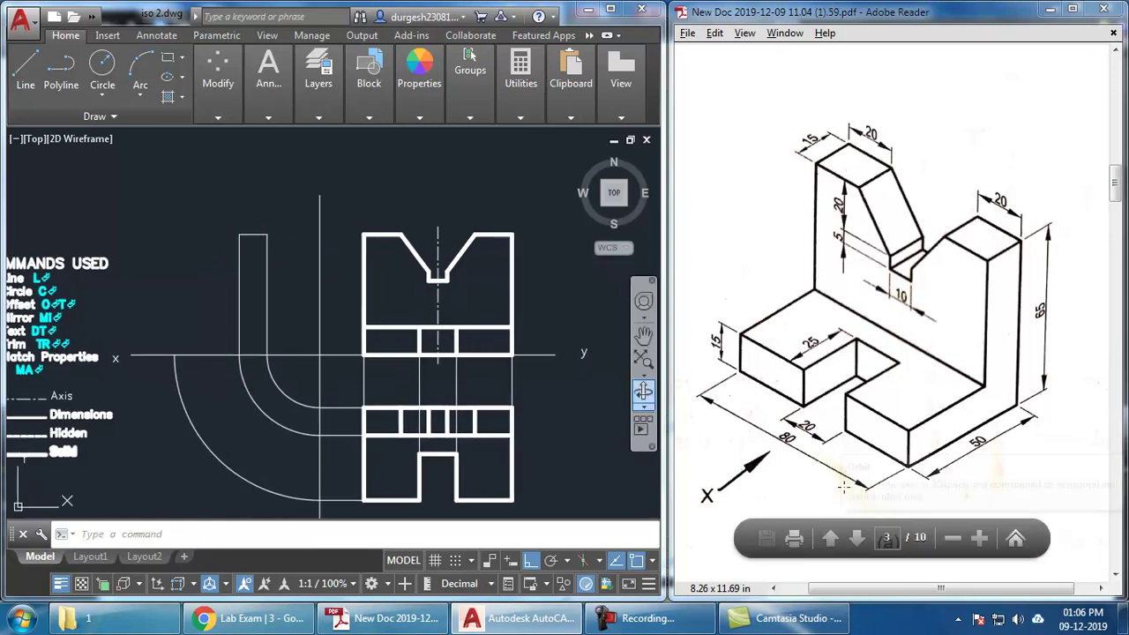
pyautogui.write('l')
pyautogui.press('Return')
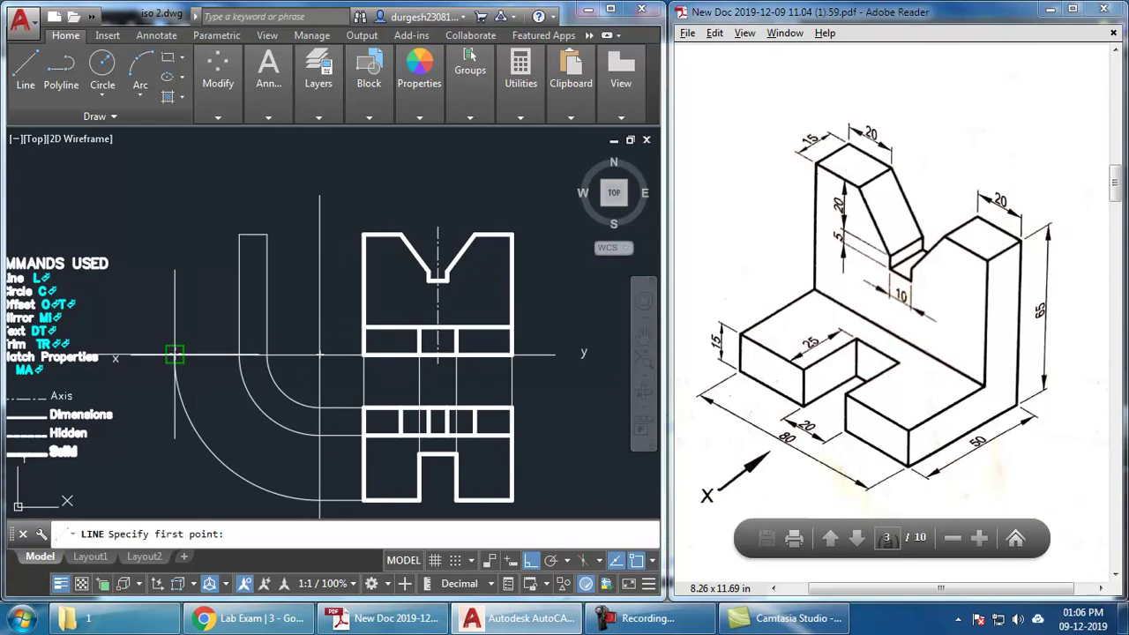
pyautogui.click(176, 356)
pyautogui.write('15')
pyautogui.press('Return')
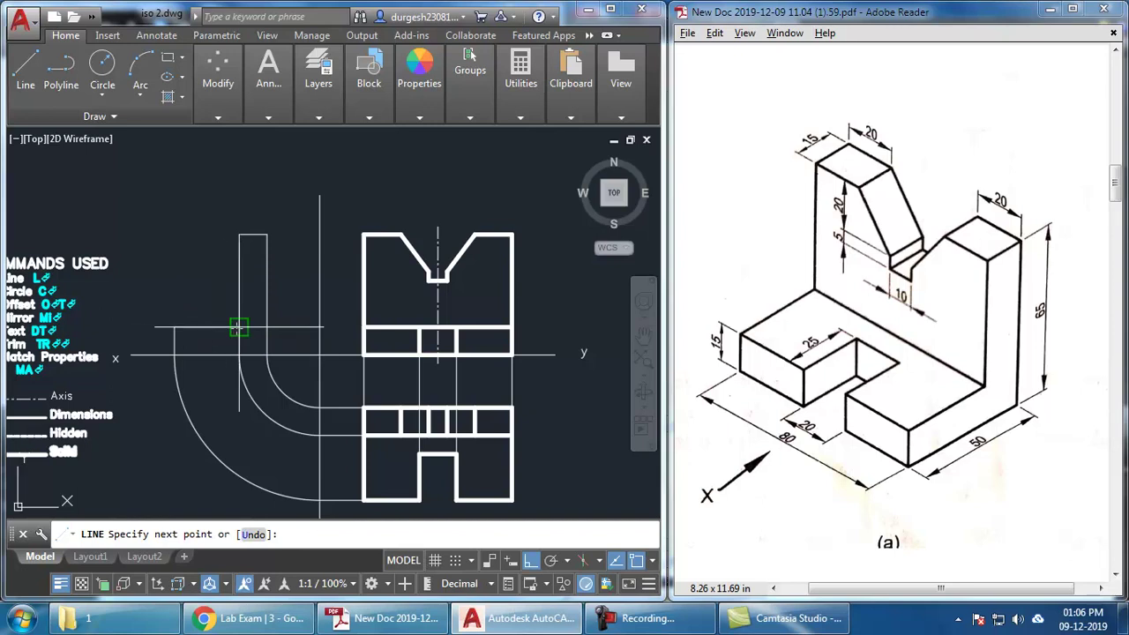
pyautogui.click(239, 327)
pyautogui.press('Return')
# - Trim the part of the upright's inner edge that lies below the base's top edge
pyautogui.write('tr')
pyautogui.press('Return')
pyautogui.press('Return')
pyautogui.click(238, 347)
pyautogui.press('Return')
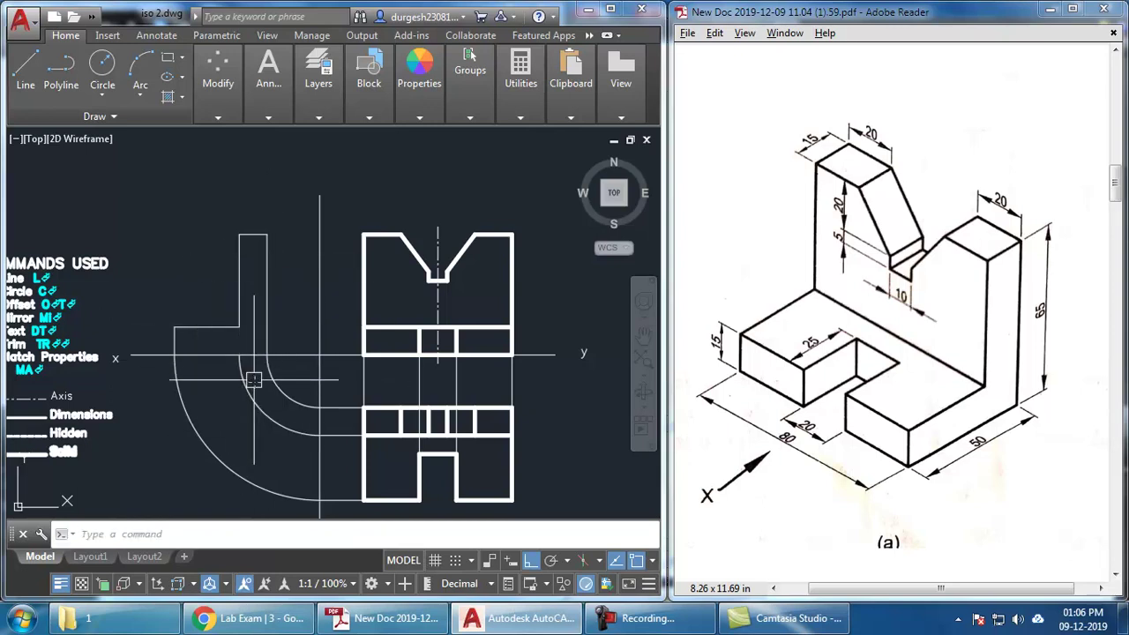
# - Draw the side view's bottom edge along the xy line from the outermost arc's end to the innermost arc's end
pyautogui.moveTo(252, 378); pyautogui.dragTo(255, 382, button='middle')
pyautogui.write('l')
pyautogui.press('Return')
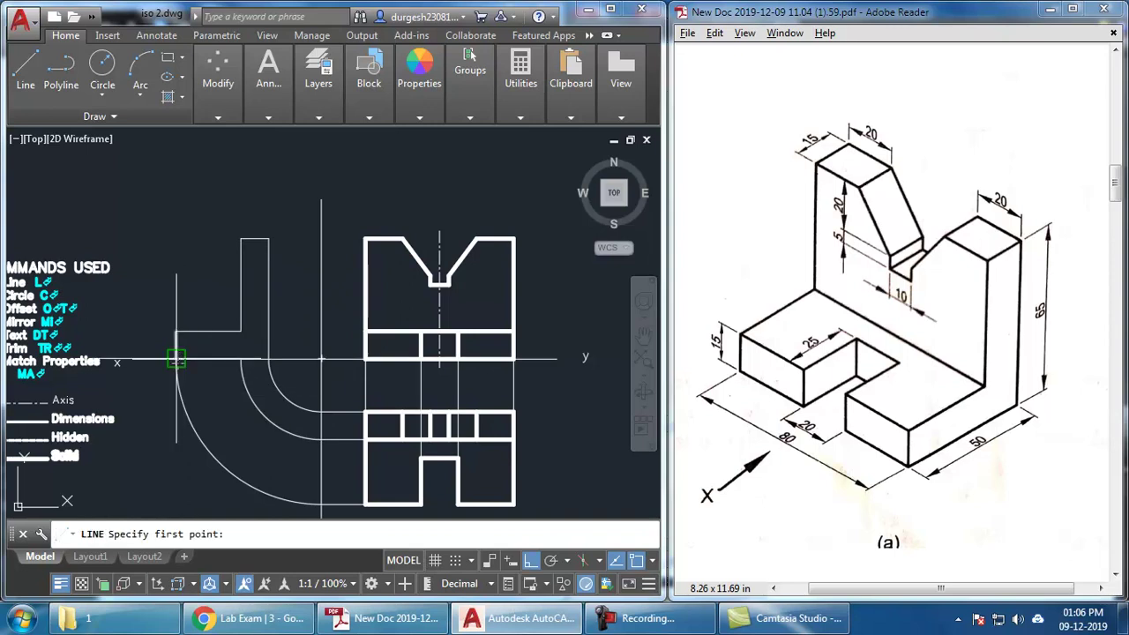
pyautogui.click(177, 360)
pyautogui.click(268, 359)
pyautogui.press('Return')
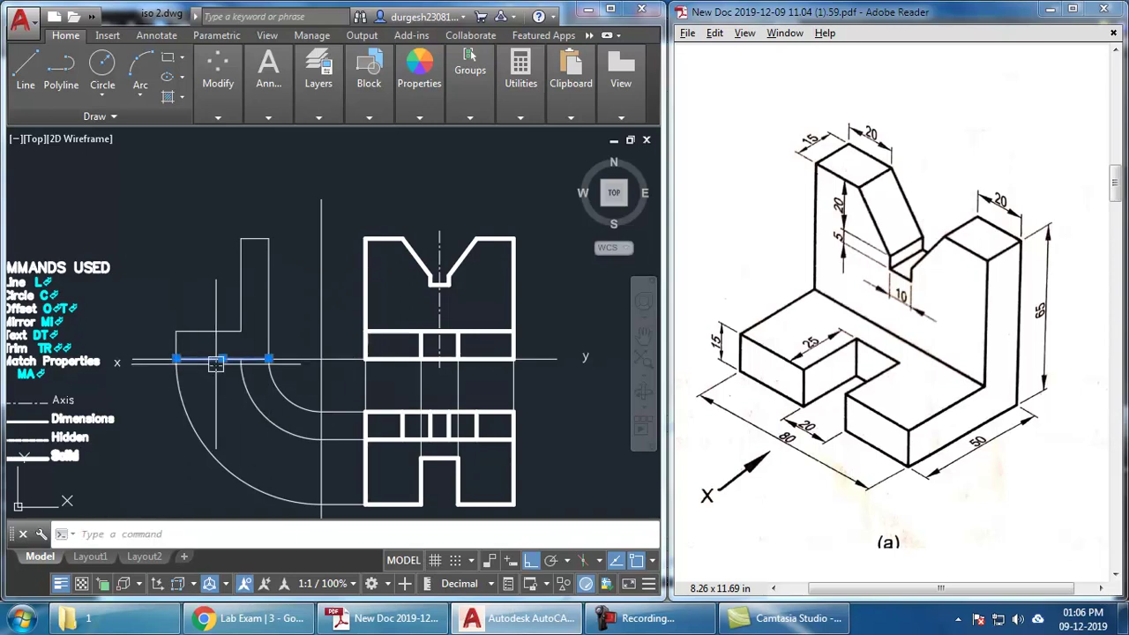
# - Match the side view's outline to the properties of the front view's solid outline
pyautogui.moveTo(231, 402); pyautogui.dragTo(232, 409, button='middle')
pyautogui.press('Escape')
pyautogui.press('Return')
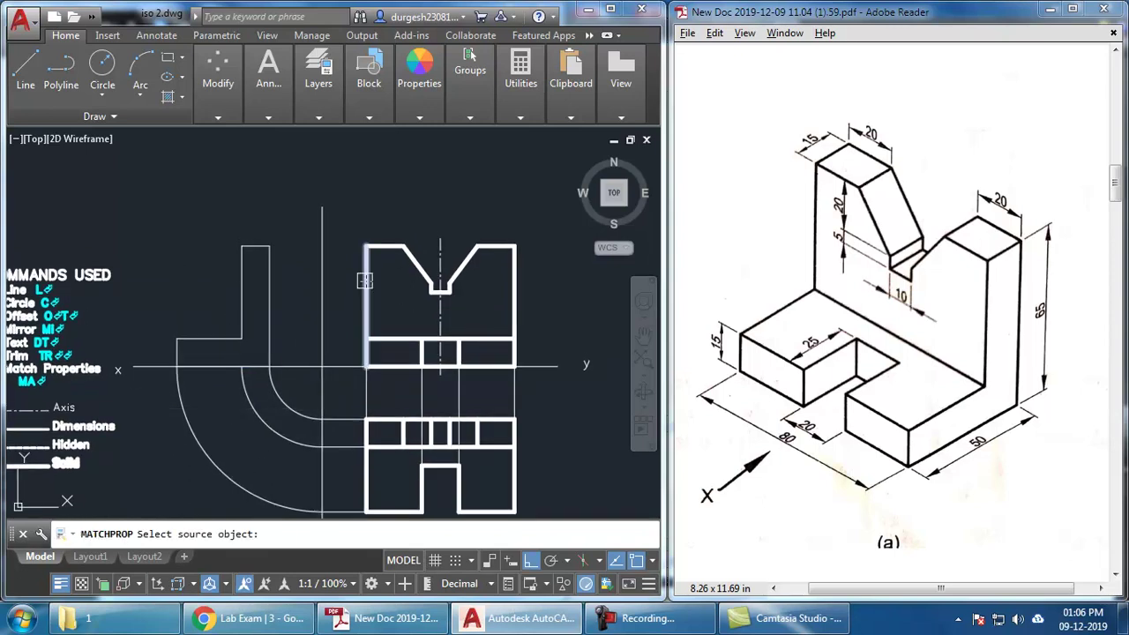
pyautogui.click(367, 280)
pyautogui.click(277, 369)
pyautogui.press('Return')
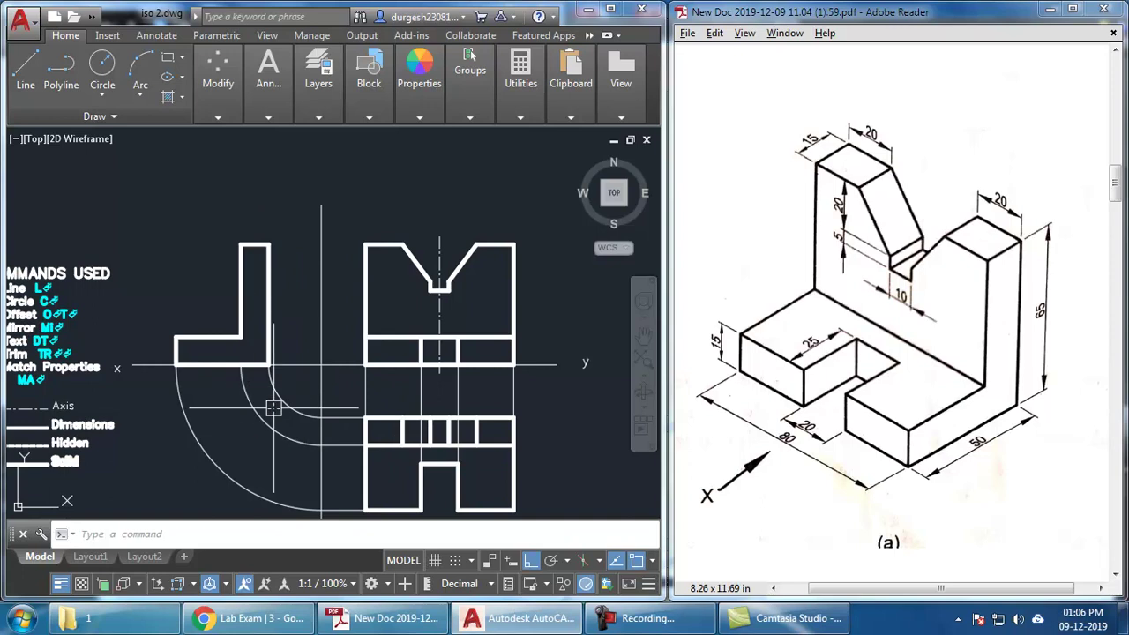
# - Draw a horizontal projection line from the inner corner of the top view's slot to the vertical reference line
pyautogui.moveTo(273, 407); pyautogui.dragTo(276, 401, button='middle')
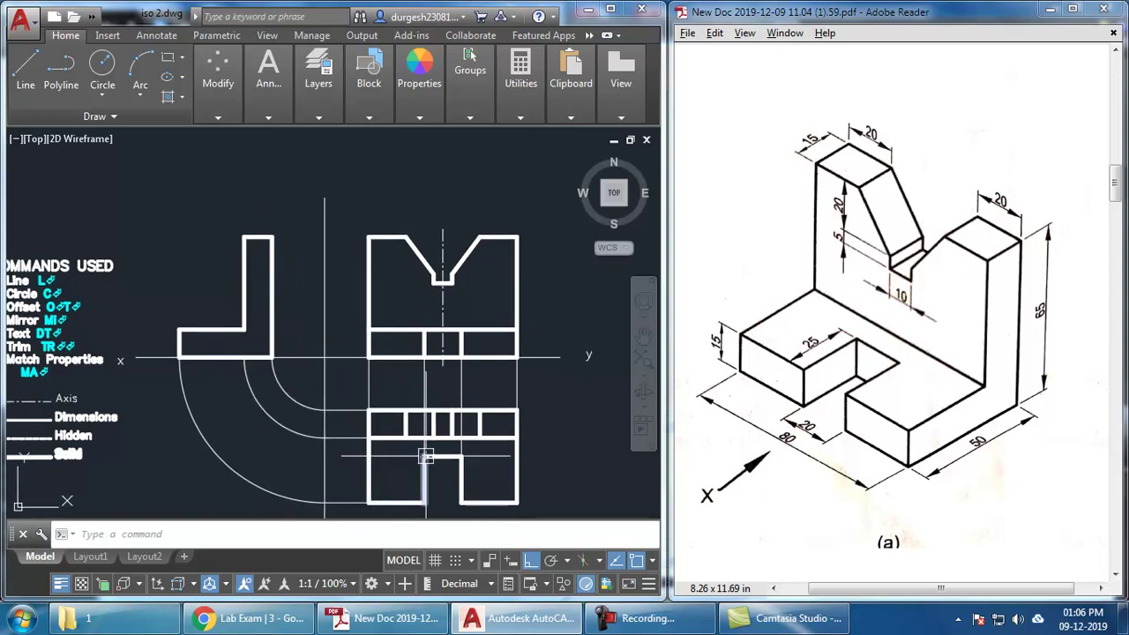
pyautogui.write('l')
pyautogui.press('Return')
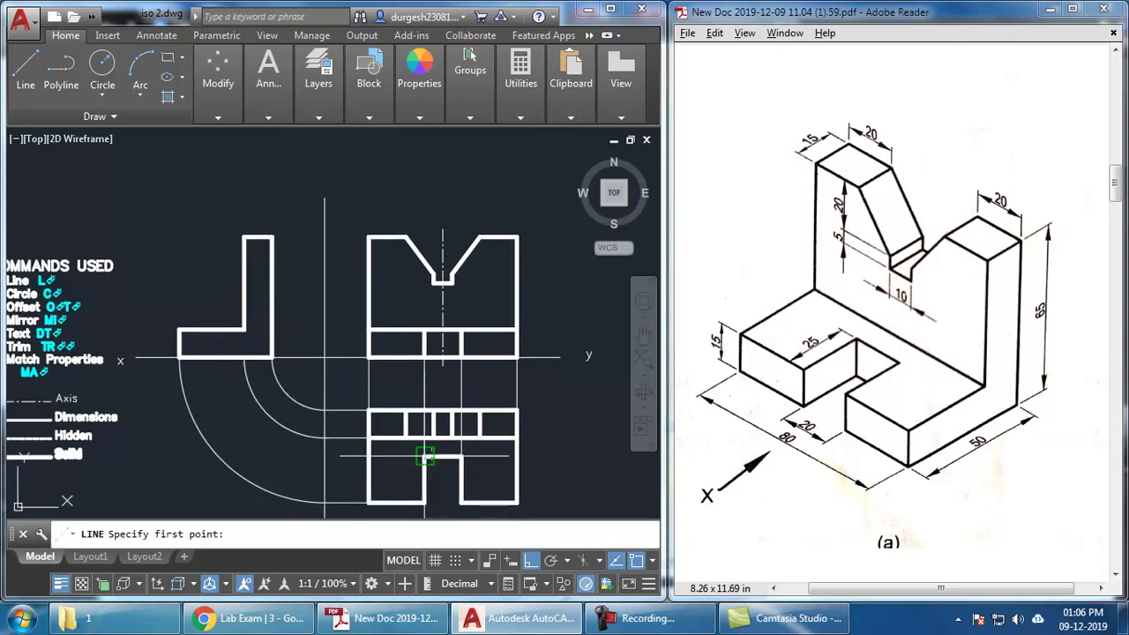
pyautogui.click(324, 456)
pyautogui.press('Return')
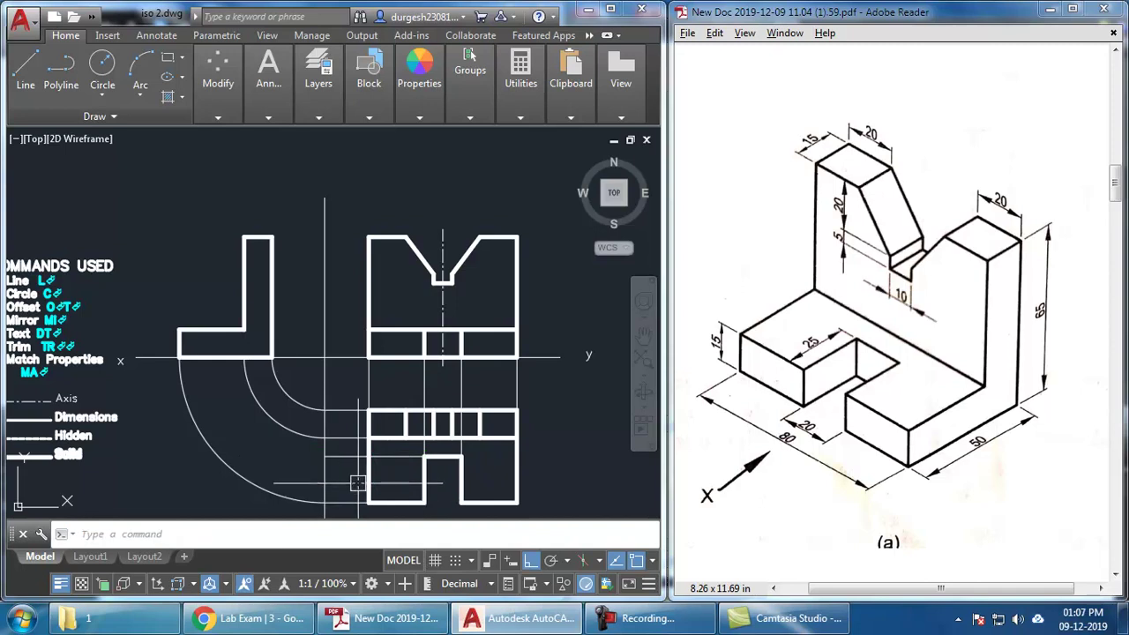
# - Offset an existing projection arc through the end of the slot's projection line
pyautogui.write('o')
pyautogui.press('Return')
pyautogui.press('Return')
pyautogui.click(298, 434)
pyautogui.click(322, 456)
pyautogui.press('Escape')
# - Draw a vertical line through the side view's base from the new arc's end on xy to the base's top edge
pyautogui.moveTo(265, 461); pyautogui.dragTo(267, 464, button='middle')
pyautogui.write('l')
pyautogui.press('Return')
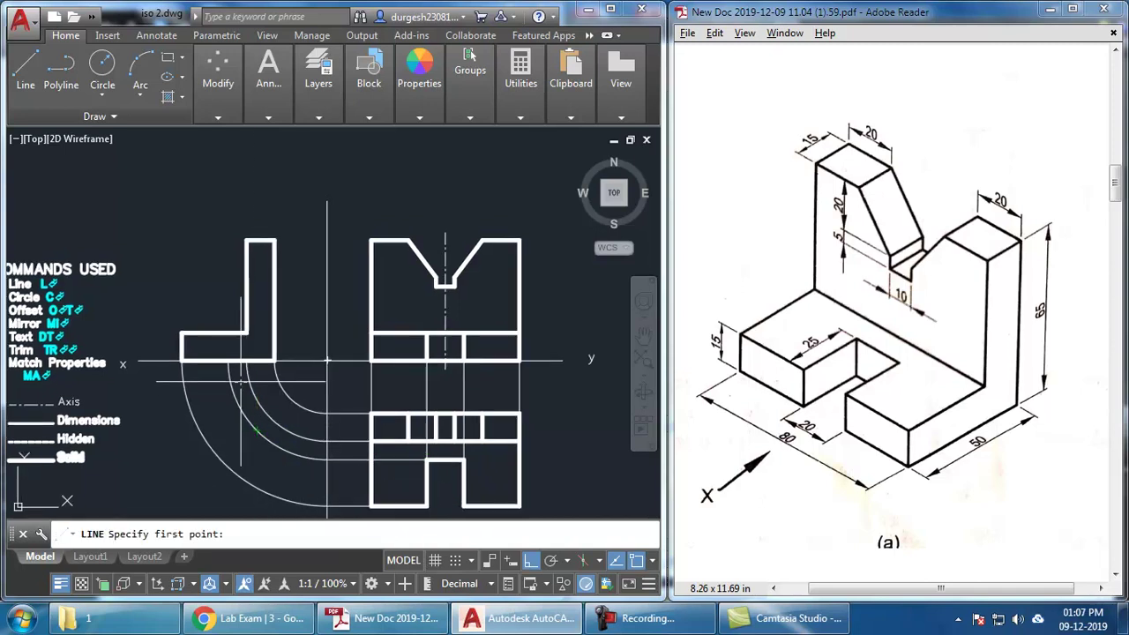
pyautogui.click(227, 360)
pyautogui.press('Escape')
# - Match the slot's vertical line in the side view's base to the Hidden sample line in the legend
pyautogui.write('ma')
pyautogui.press('Return')
pyautogui.moveTo(133, 411); pyautogui.dragTo(147, 408, button='middle')
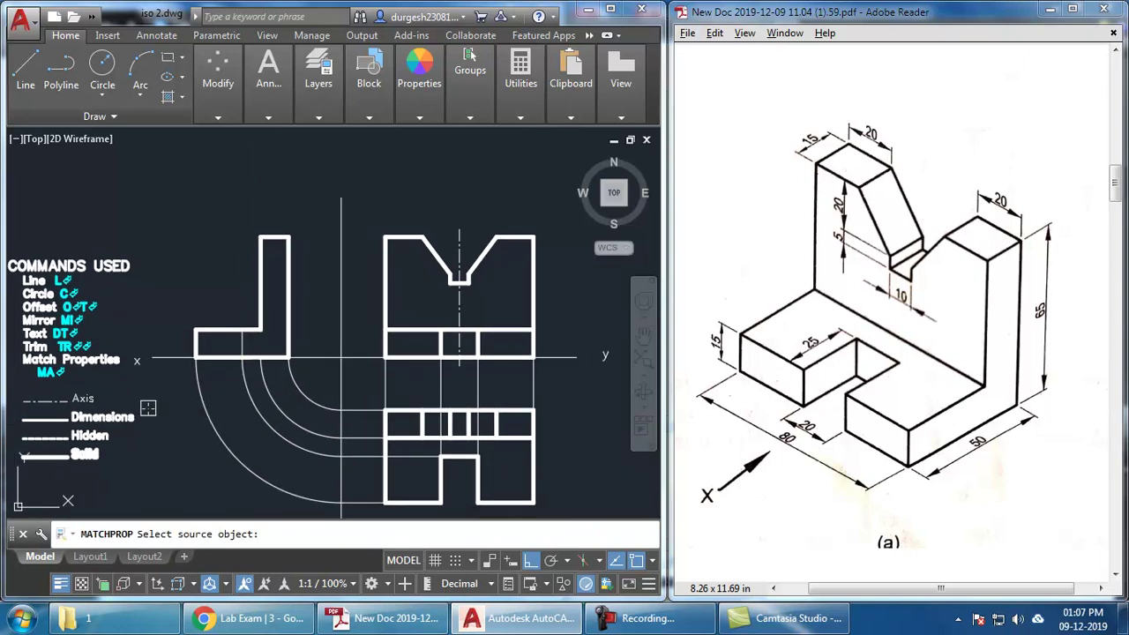
pyautogui.click(60, 441)
pyautogui.click(239, 344)
pyautogui.press('Escape')
pyautogui.moveTo(277, 403); pyautogui.dragTo(276, 402, button='middle')
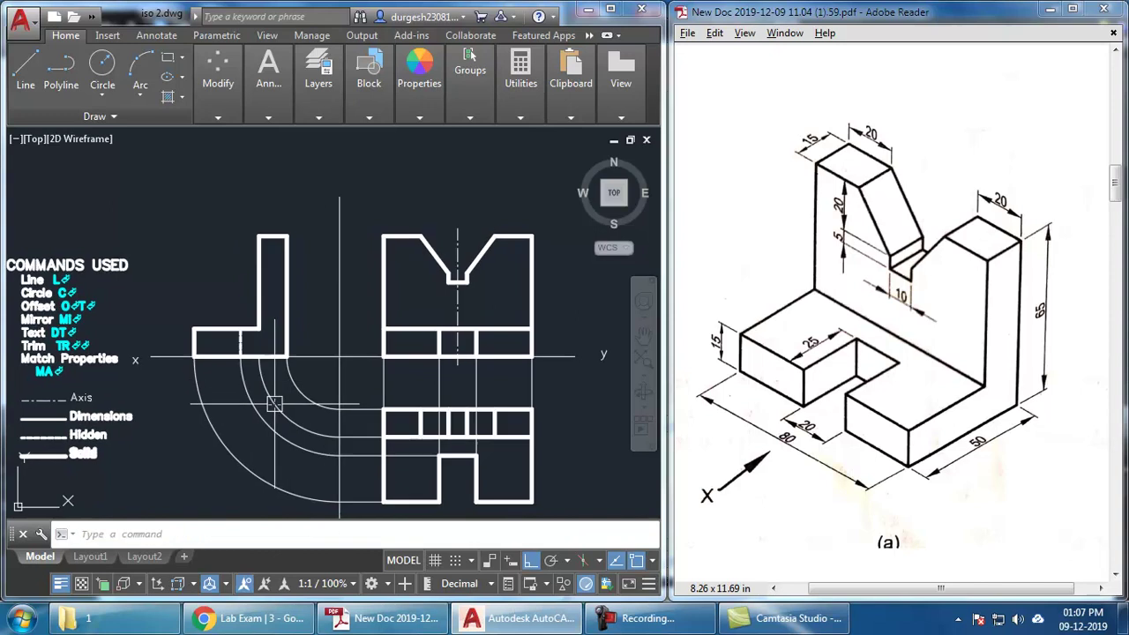
pyautogui.moveTo(388, 425); pyautogui.dragTo(381, 425, button='middle')
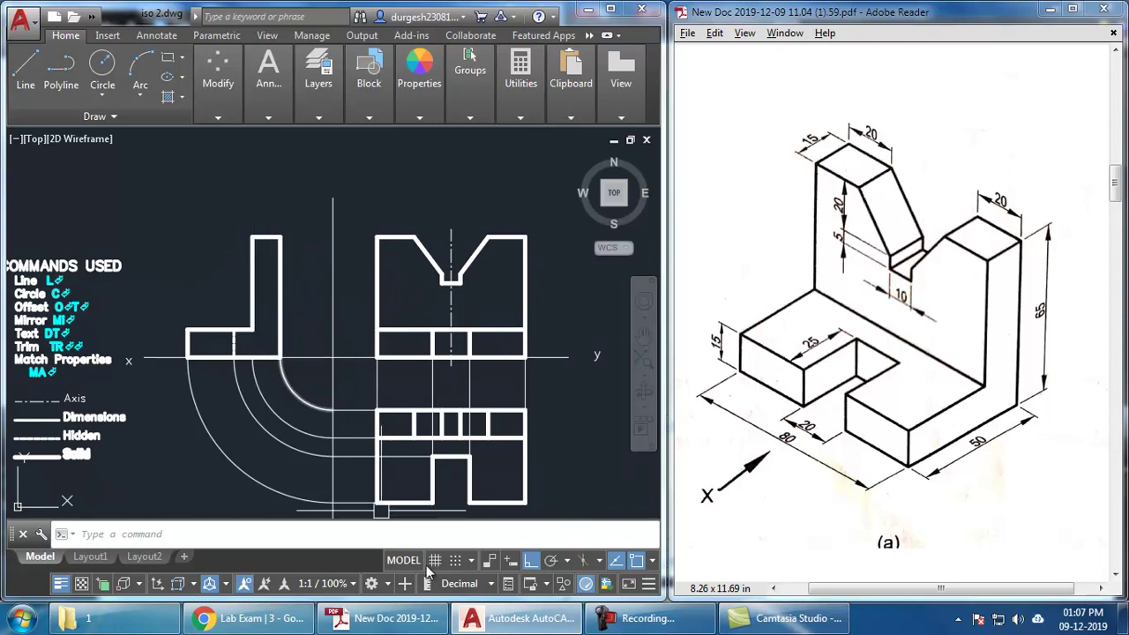
# - Switch to the Onshape model, examine the notch's lower edges in the isometric and right views, and return to AutoCAD
pyautogui.click(256, 617)
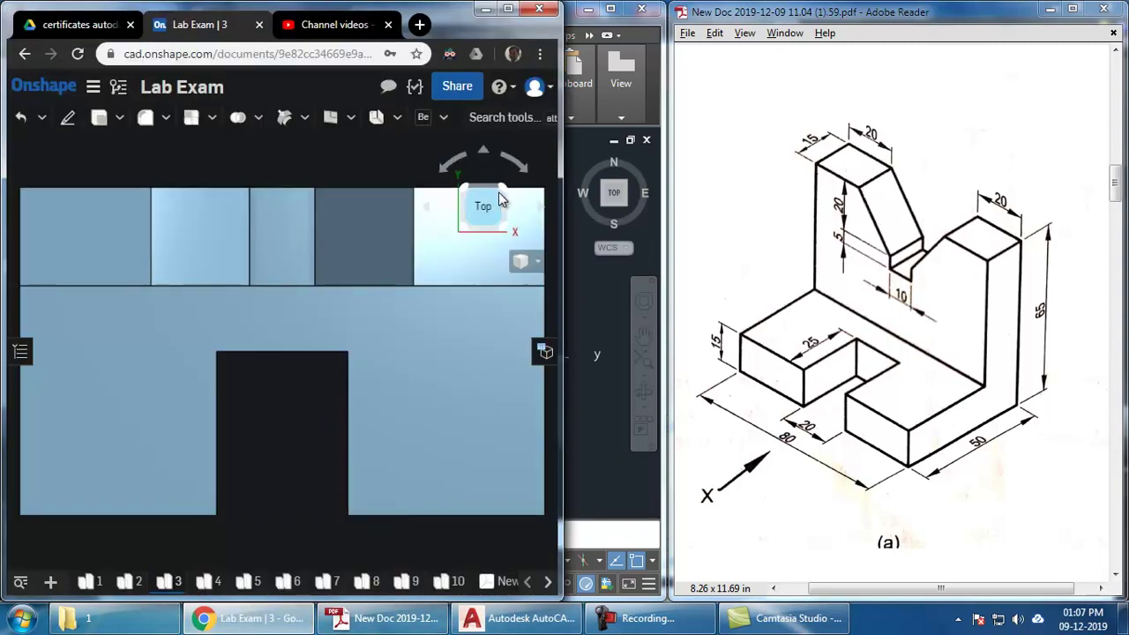
pyautogui.click(500, 234)
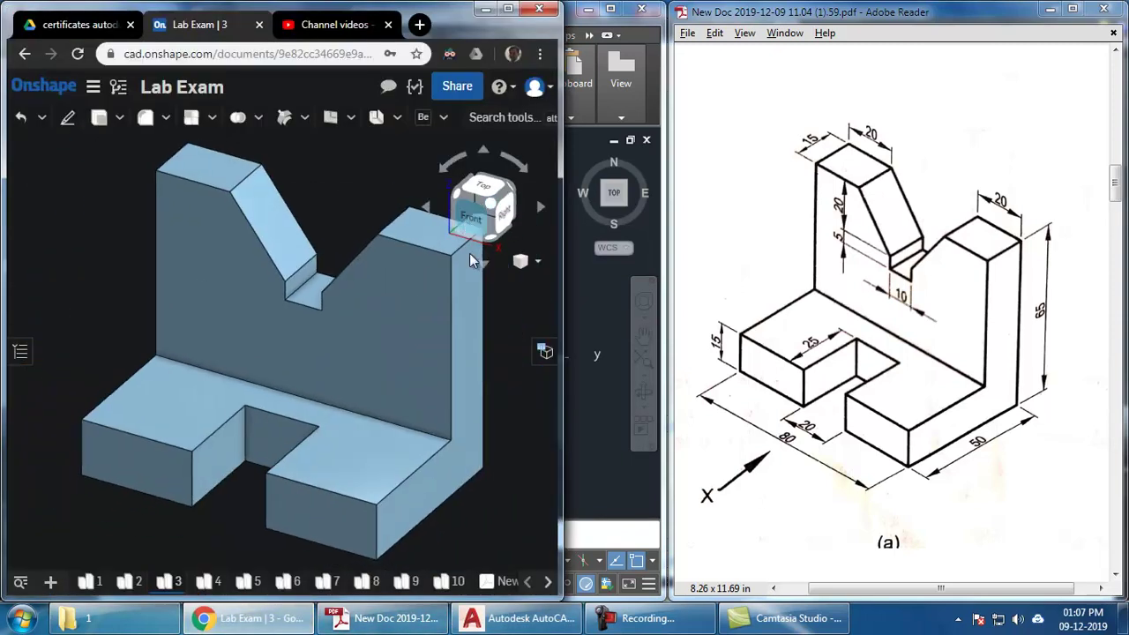
pyautogui.click(294, 281)
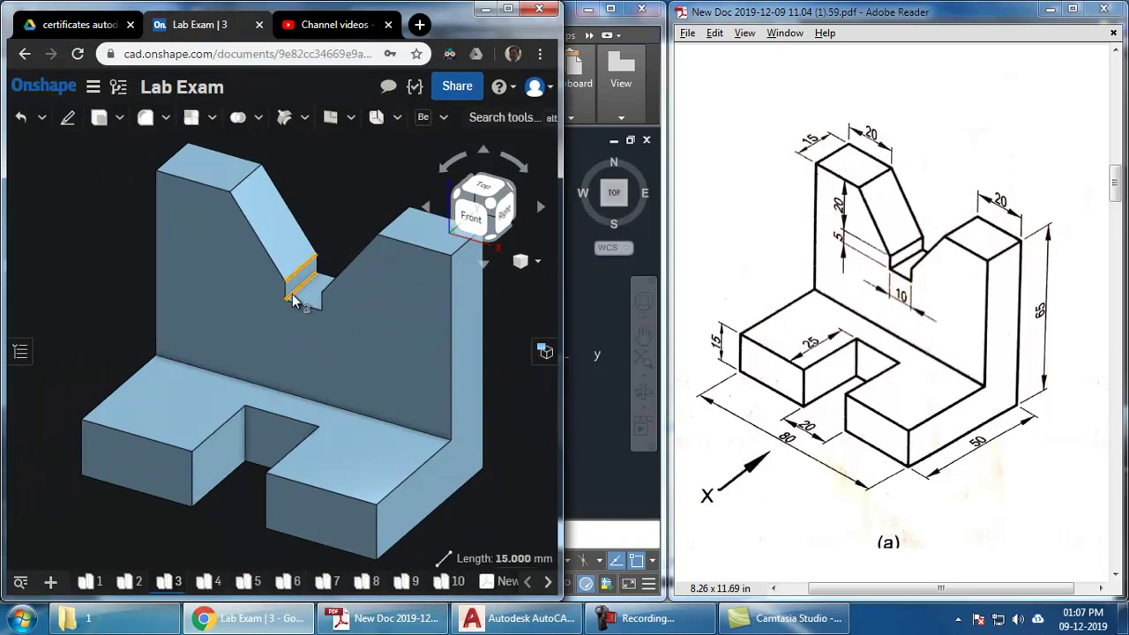
pyautogui.click(298, 289)
pyautogui.click(501, 217)
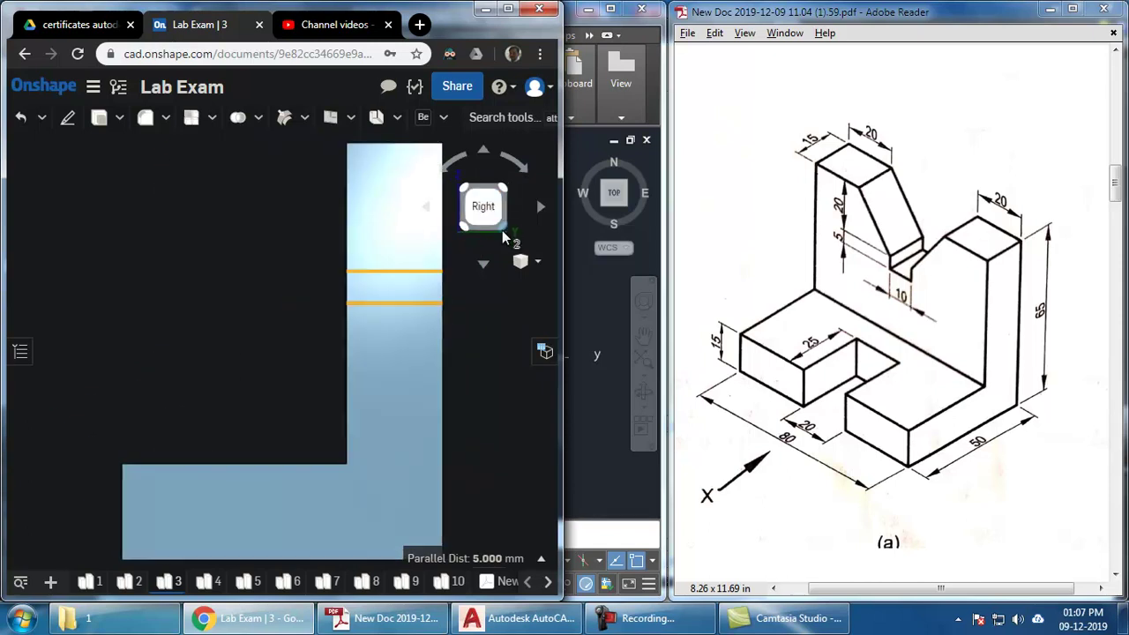
pyautogui.click(470, 352)
pyautogui.click(392, 299)
pyautogui.click(470, 362)
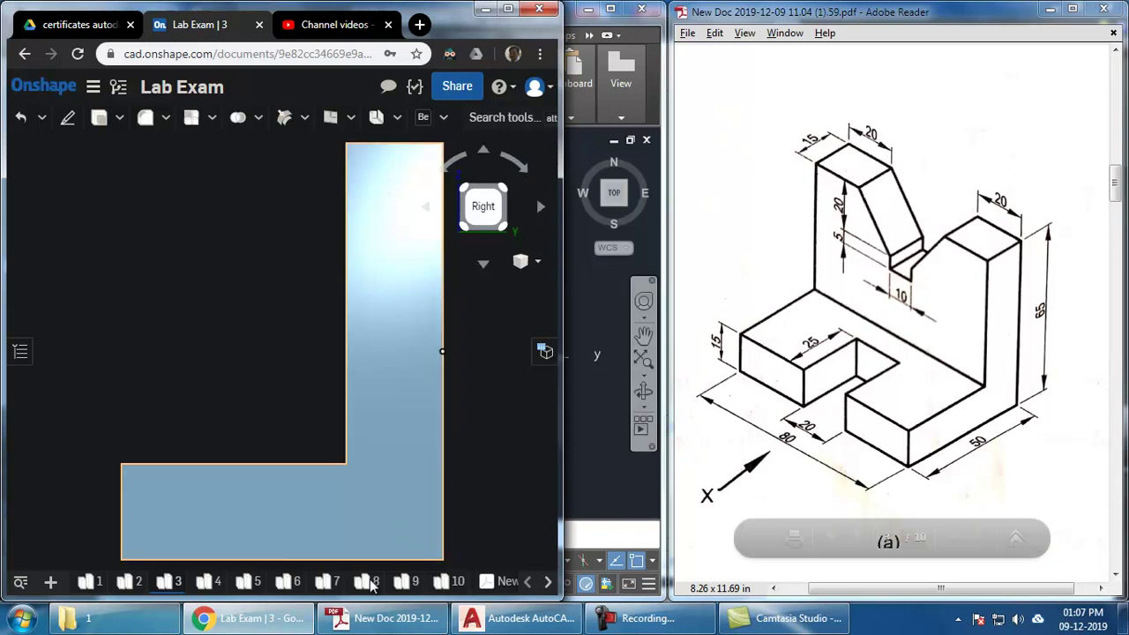
pyautogui.click(269, 623)
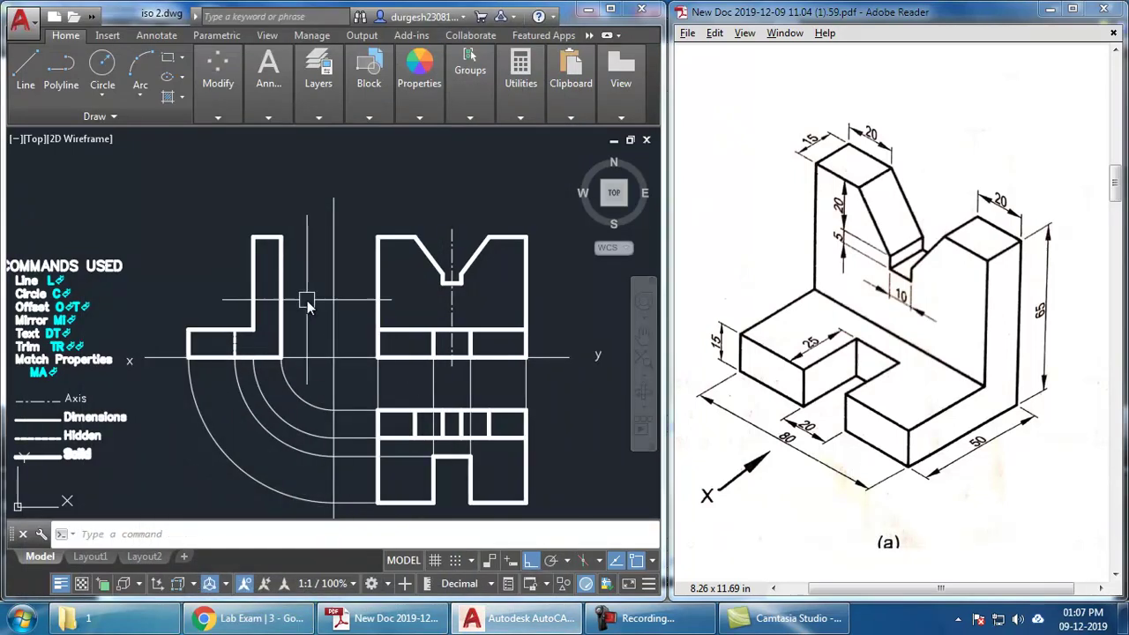
# - Offset the side view's top edge with the Through option to the two lower corner levels of the front view's V-notch
pyautogui.write('o')
pyautogui.press('Return')
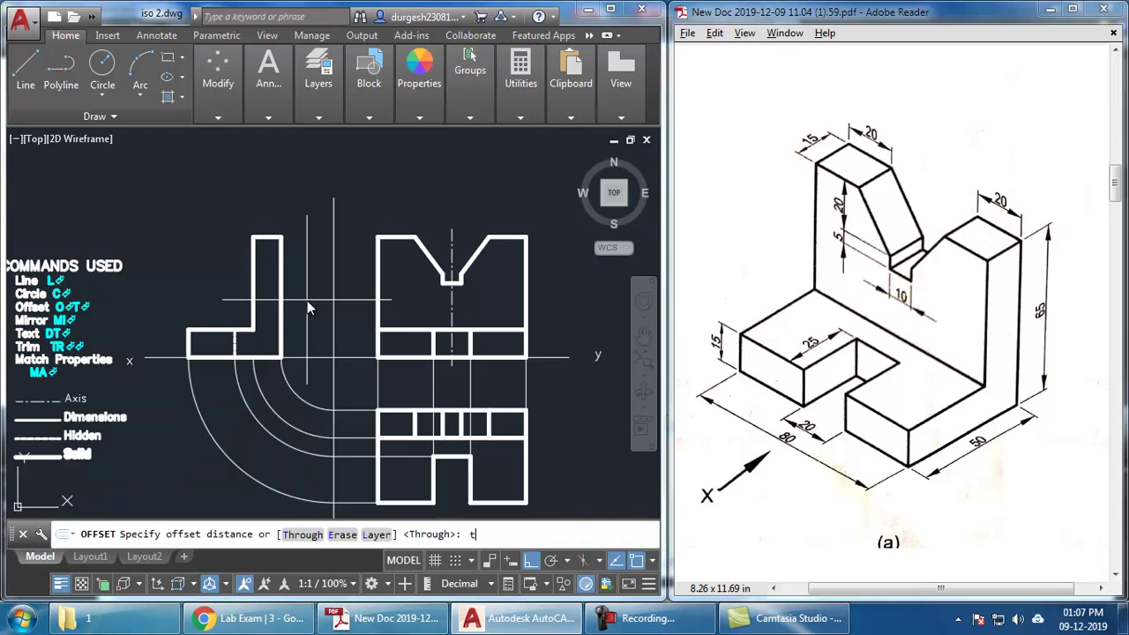
pyautogui.press('Return')
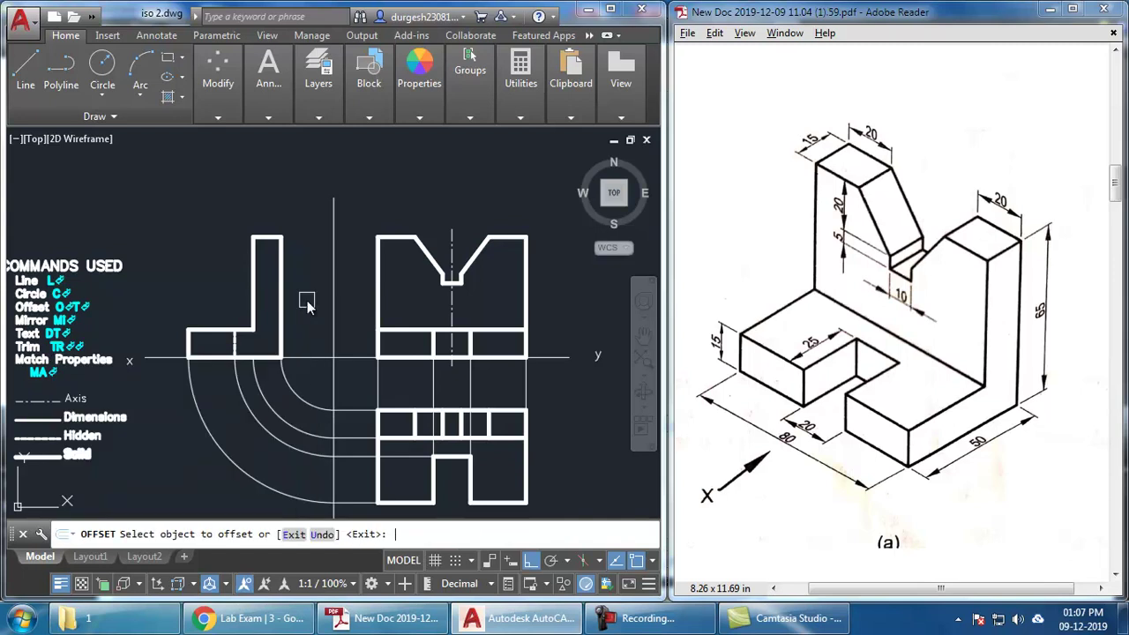
pyautogui.click(265, 236)
pyautogui.click(437, 275)
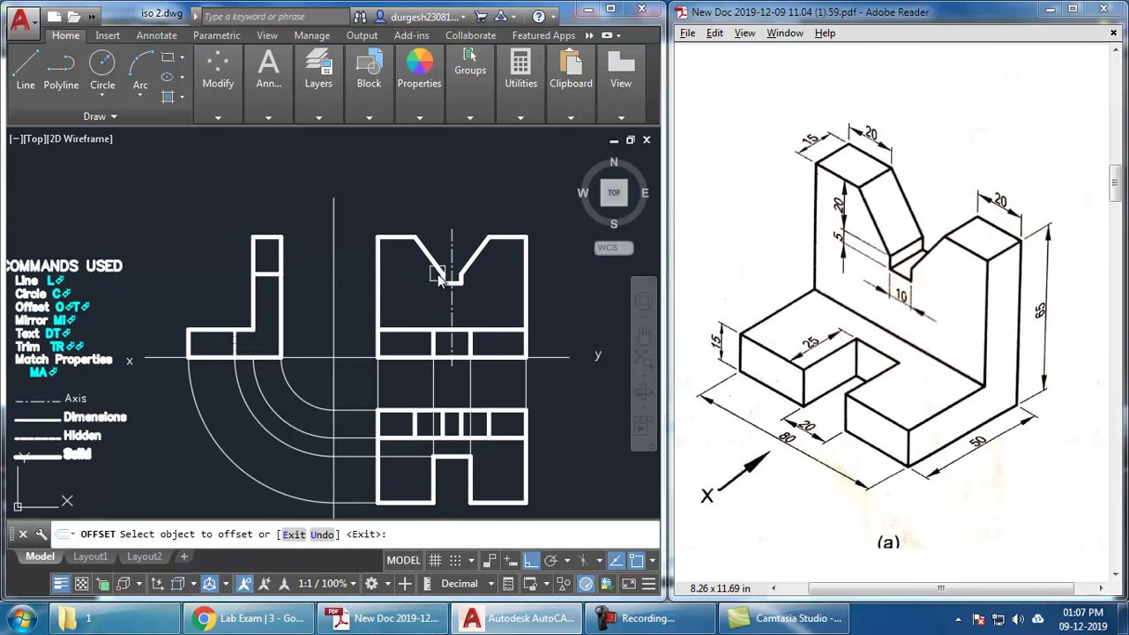
pyautogui.click(275, 276)
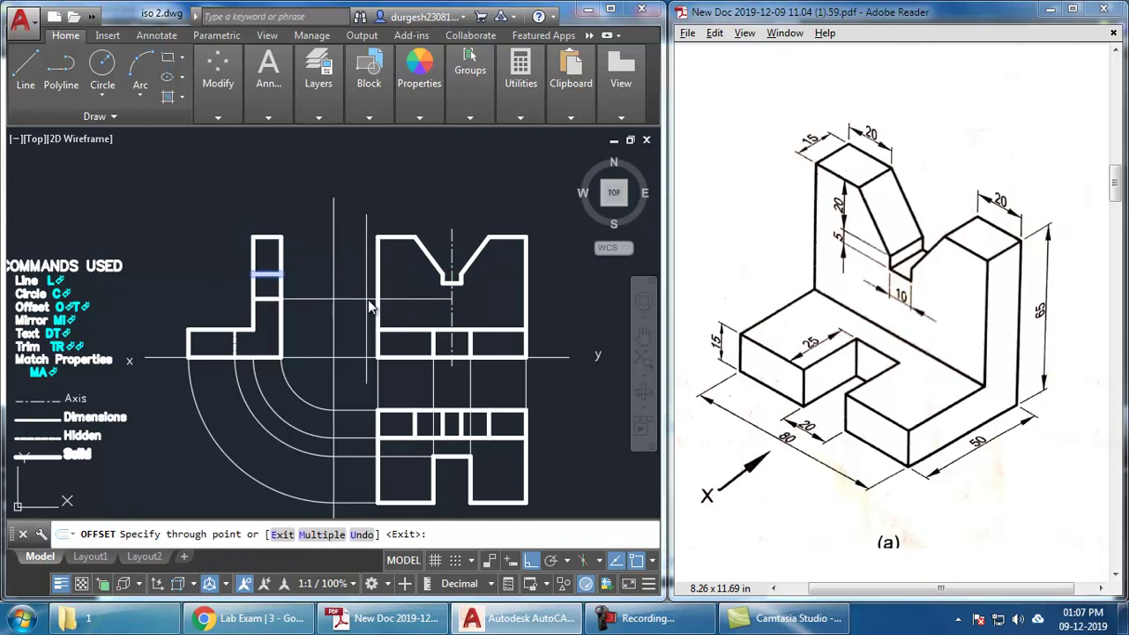
pyautogui.click(441, 286)
pyautogui.press('Escape')
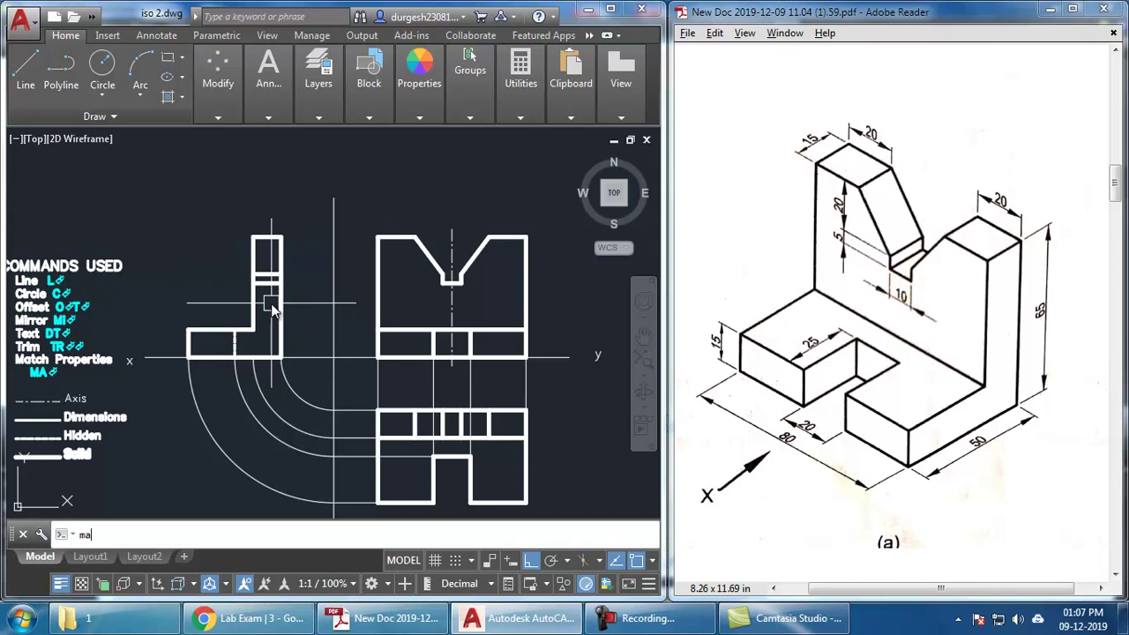
# - Match the two notch lines in the side view's upright to the Hidden sample line in the legend
pyautogui.click(51, 437)
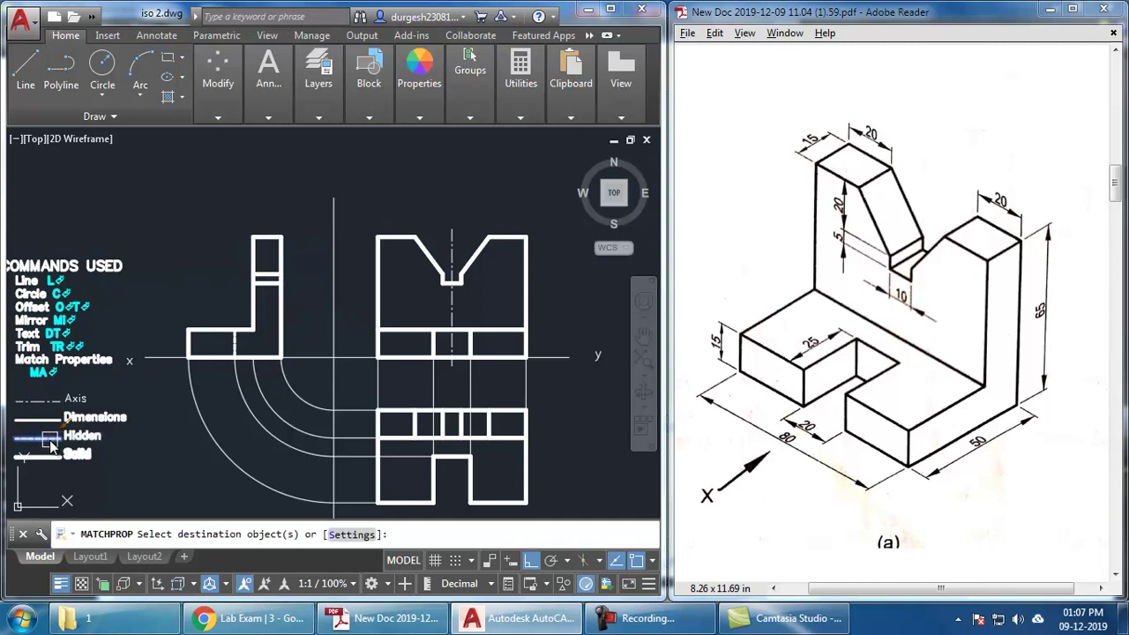
pyautogui.click(267, 290)
pyautogui.press('Escape')
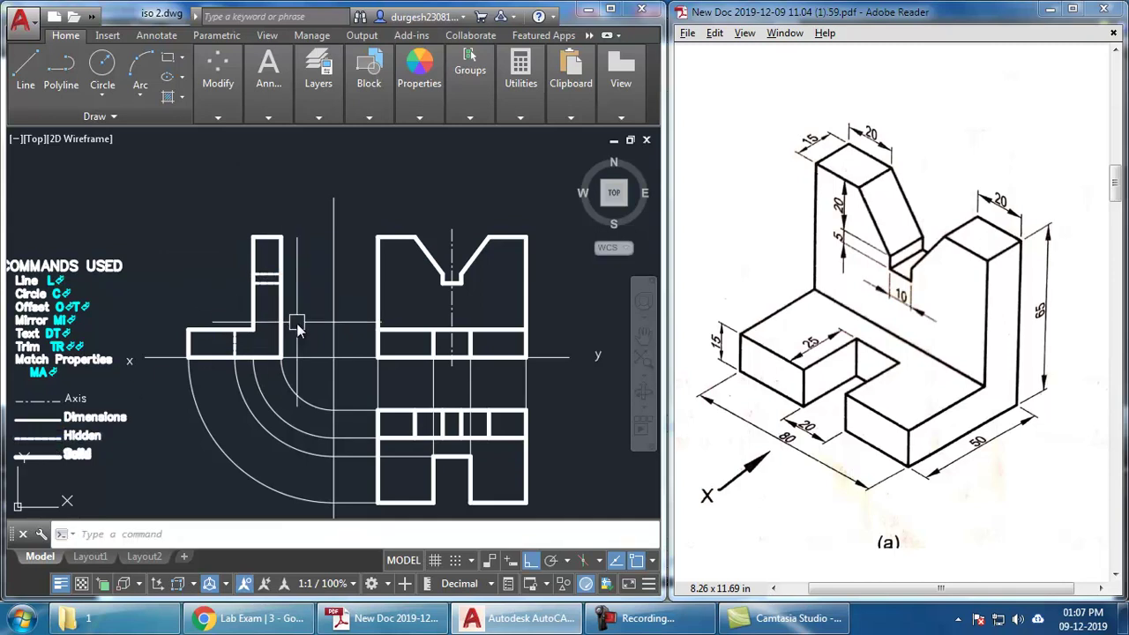
pyautogui.scroll(2, 297, 325)
pyautogui.scroll(-2, 296, 324)
pyautogui.moveTo(309, 308); pyautogui.dragTo(284, 296, button='middle')
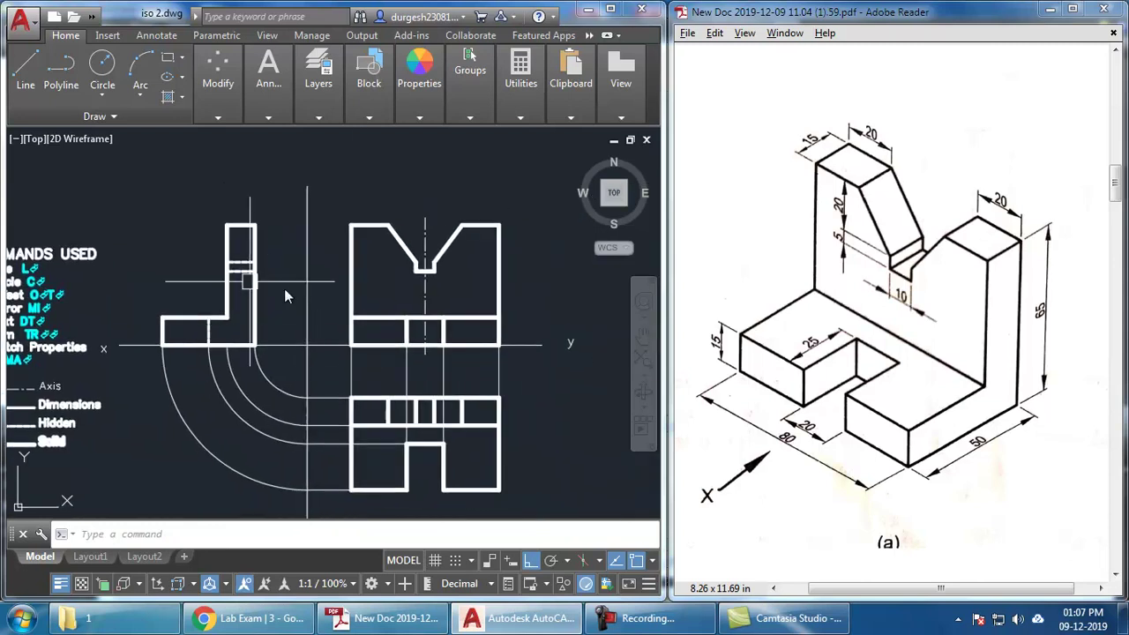
pyautogui.moveTo(335, 374); pyautogui.dragTo(337, 368, button='middle')
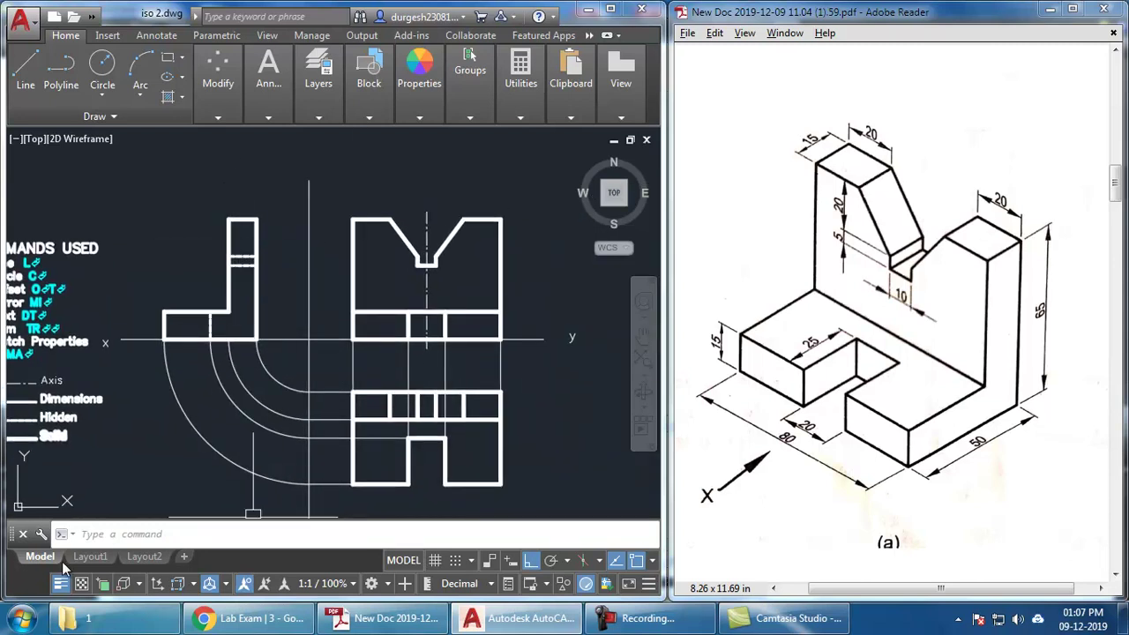
# - Open the Layout1 sheet and examine how the hidden and axis linetypes appear in the side and front views
pyautogui.click(84, 556)
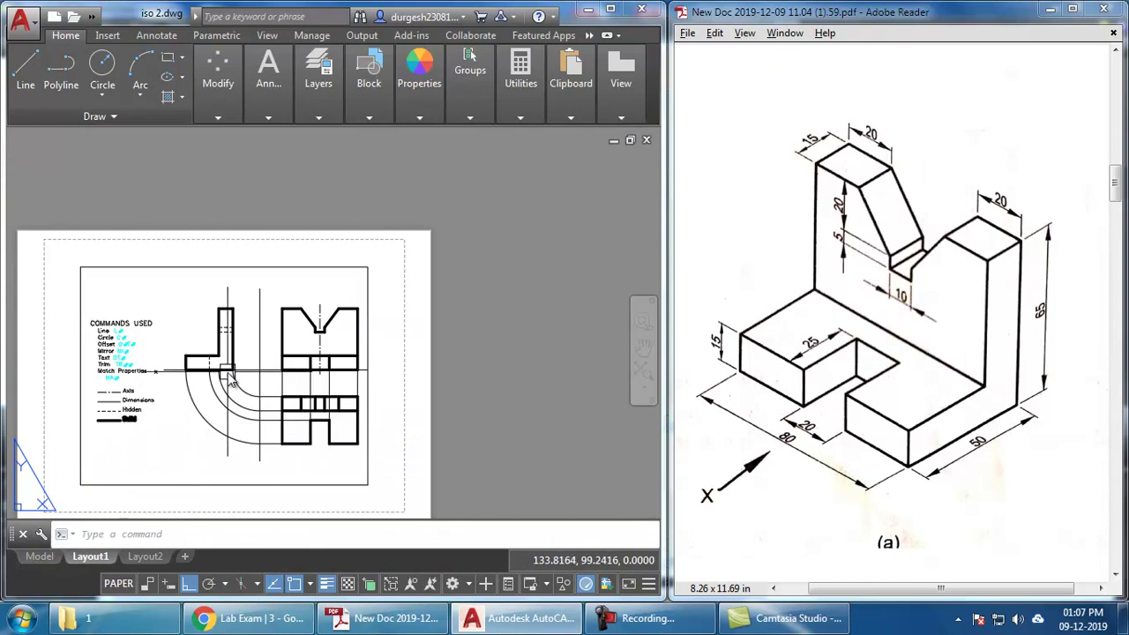
pyautogui.scroll(4, 205, 327)
pyautogui.scroll(4, 247, 357)
pyautogui.scroll(-4, 248, 357)
pyautogui.moveTo(321, 433)
pyautogui.mouseDown(button='middle')
pyautogui.moveTo(330, 382)
pyautogui.moveTo(345, 380)
pyautogui.mouseUp(button='middle')
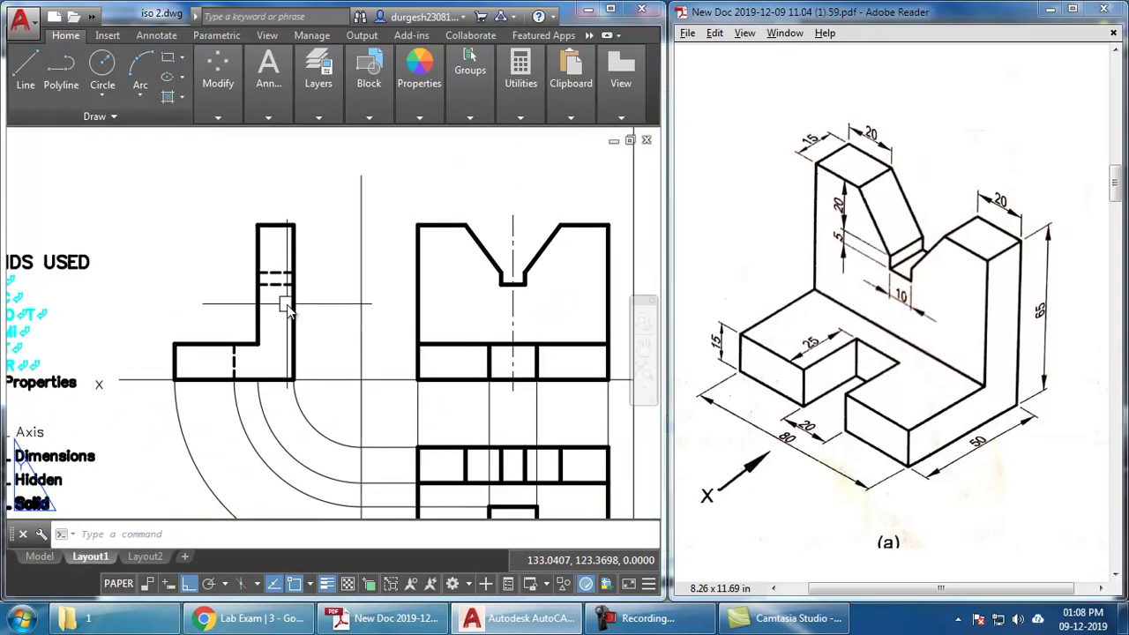
pyautogui.scroll(2, 319, 317)
pyautogui.scroll(-4, 324, 324)
pyautogui.moveTo(330, 319); pyautogui.dragTo(339, 330, button='middle')
pyautogui.scroll(1, 310, 278)
pyautogui.scroll(2, 311, 280)
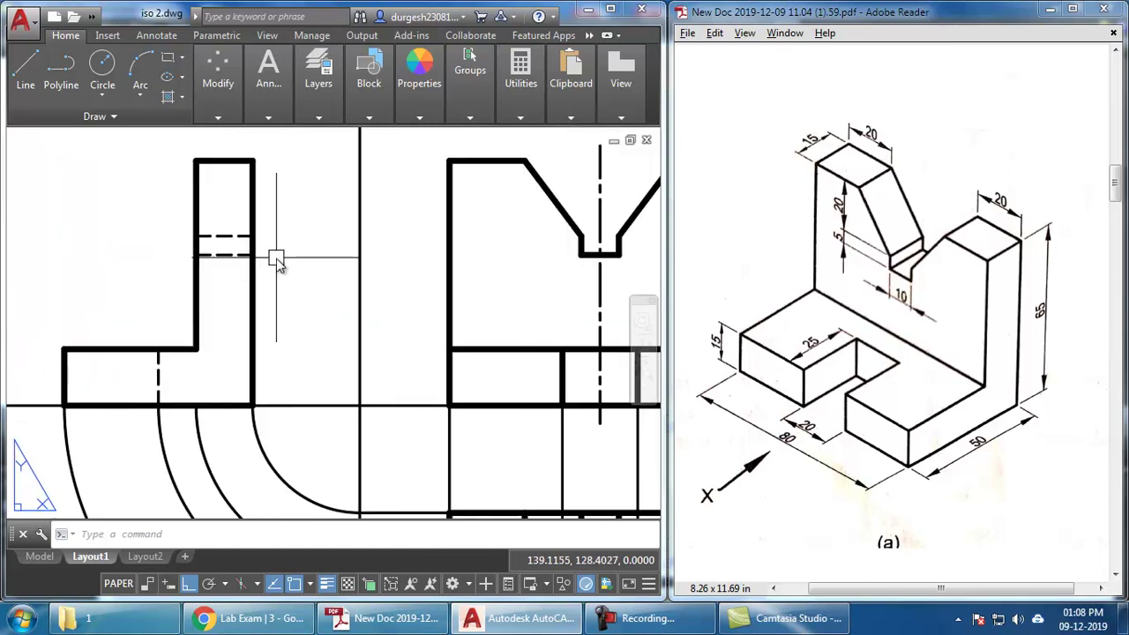
pyautogui.moveTo(276, 257); pyautogui.dragTo(295, 277, button='middle')
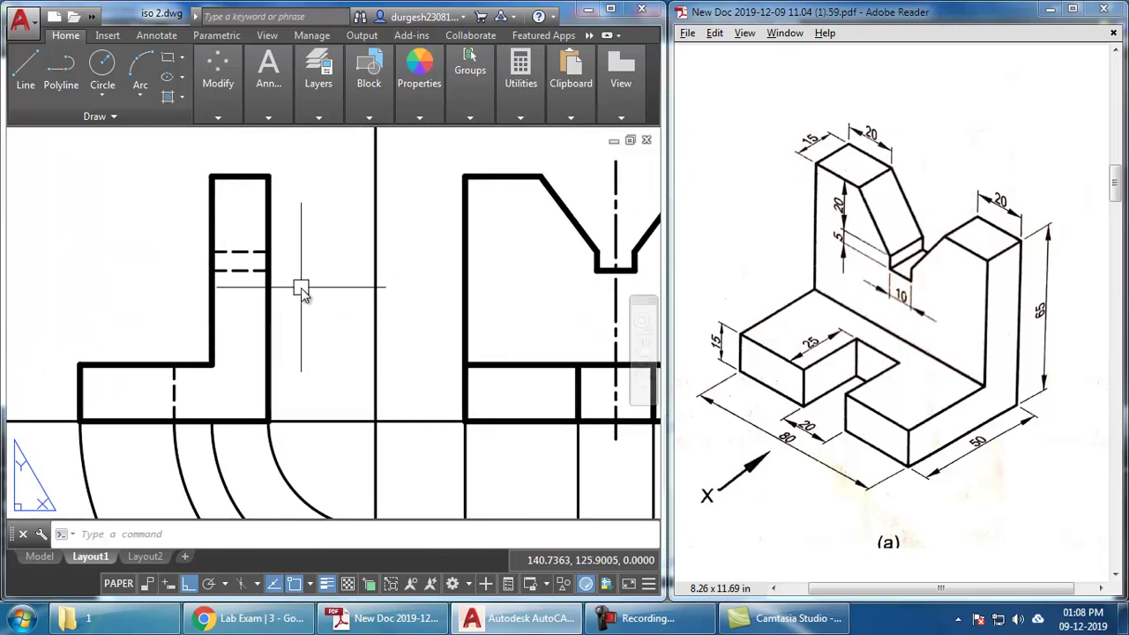
# - Set the global linetype scale factor to 0.1 with LTSCALE
pyautogui.write('LTS')
pyautogui.press('Return')
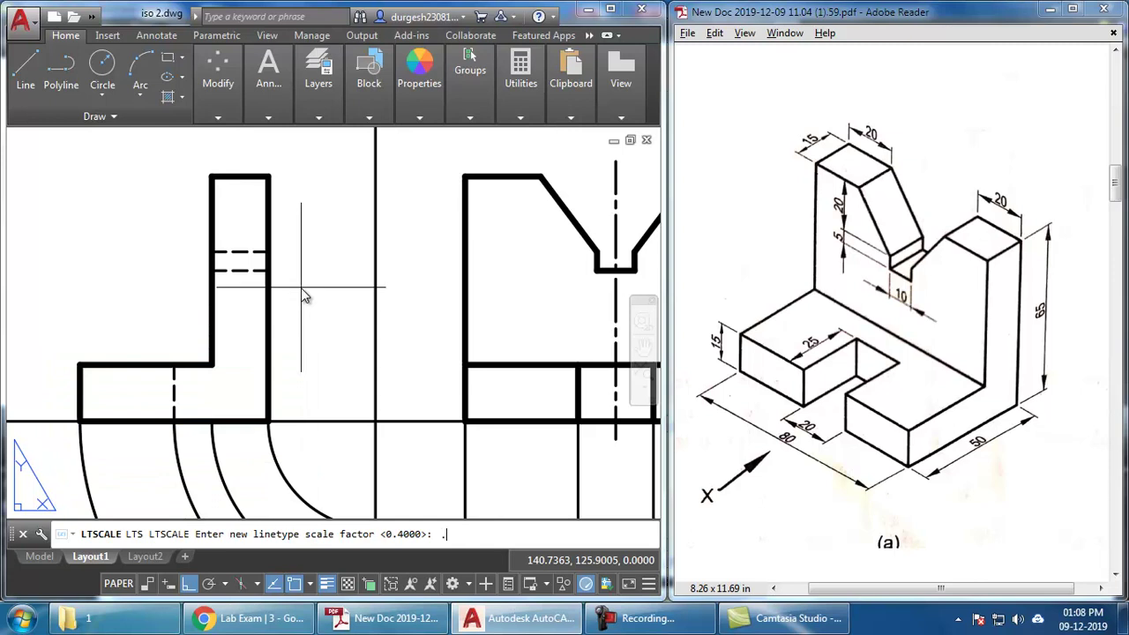
pyautogui.write('.1')
pyautogui.press('Return')
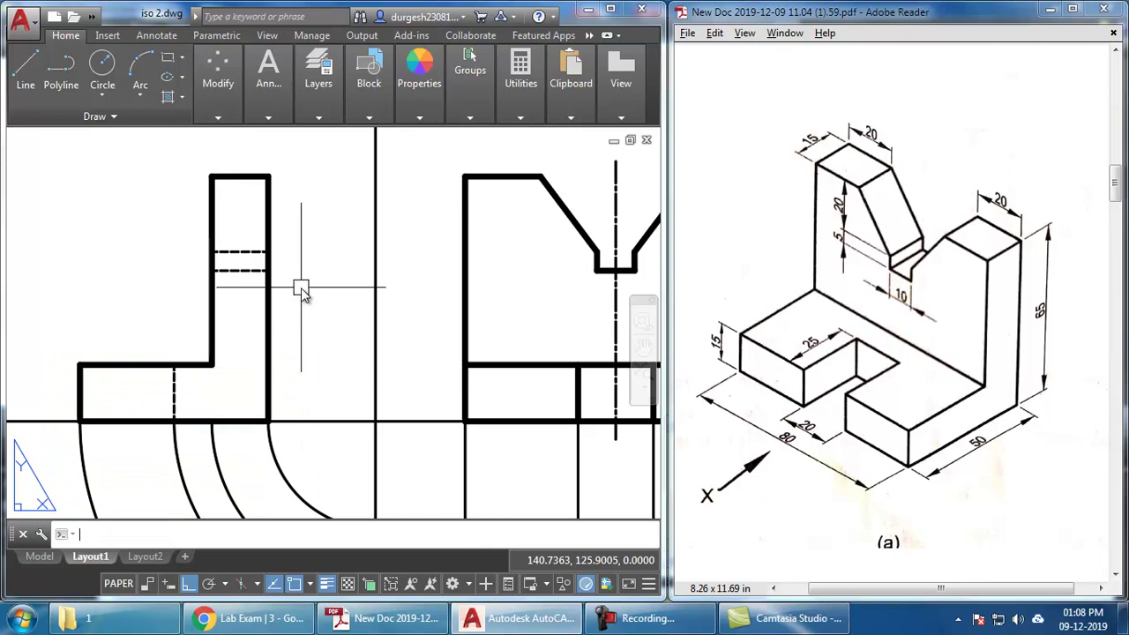
# - Set the global linetype scale factor to 0.3
pyautogui.press('Return')
pyautogui.write('.3')
pyautogui.press('Return')
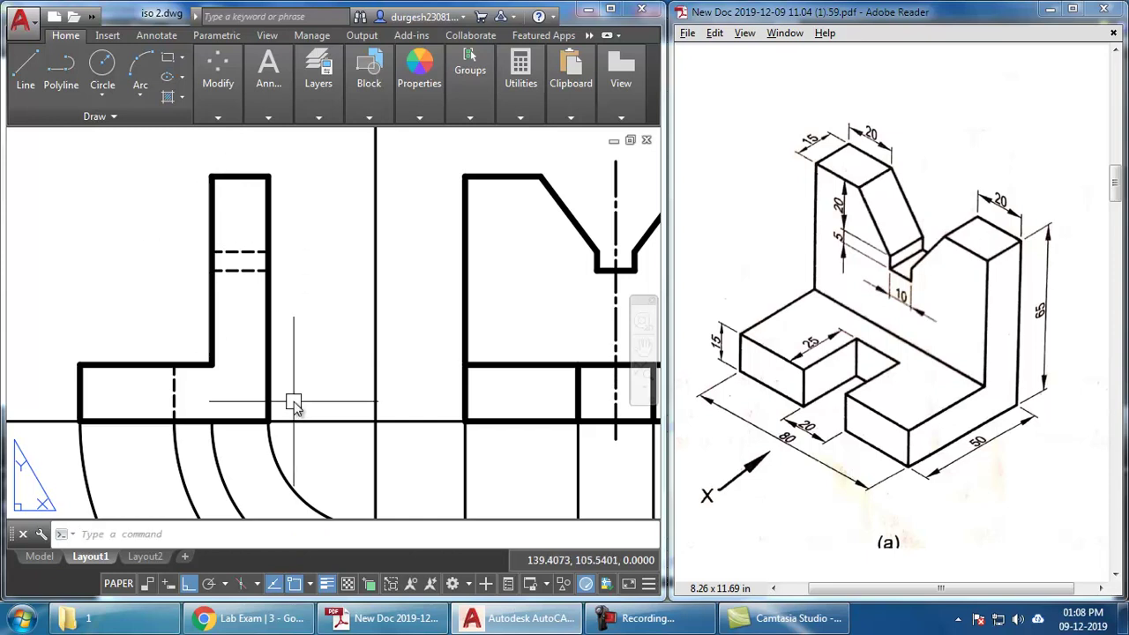
# - Inspect the dashed lines across the whole Layout1 sheet at the new scale and return to model space
pyautogui.scroll(-3, 294, 401)
pyautogui.scroll(3, 290, 395)
pyautogui.scroll(-2, 373, 391)
pyautogui.scroll(1, 297, 327)
pyautogui.moveTo(256, 305); pyautogui.dragTo(295, 240, button='middle')
pyautogui.scroll(-1, 342, 301)
pyautogui.moveTo(342, 301); pyautogui.dragTo(343, 322, button='middle')
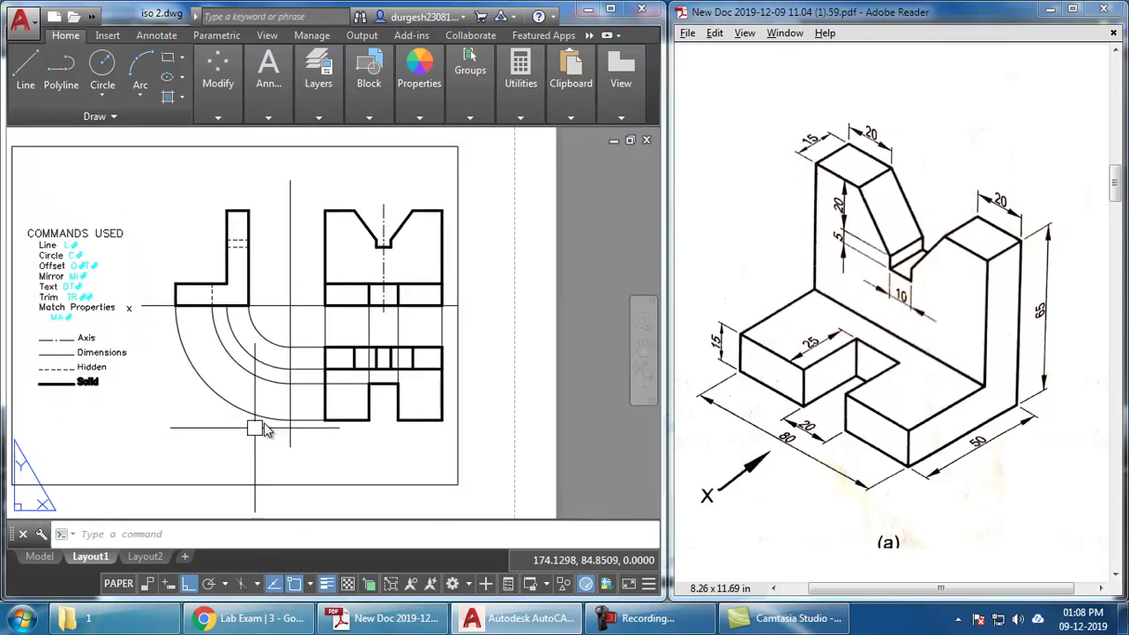
pyautogui.click(53, 555)
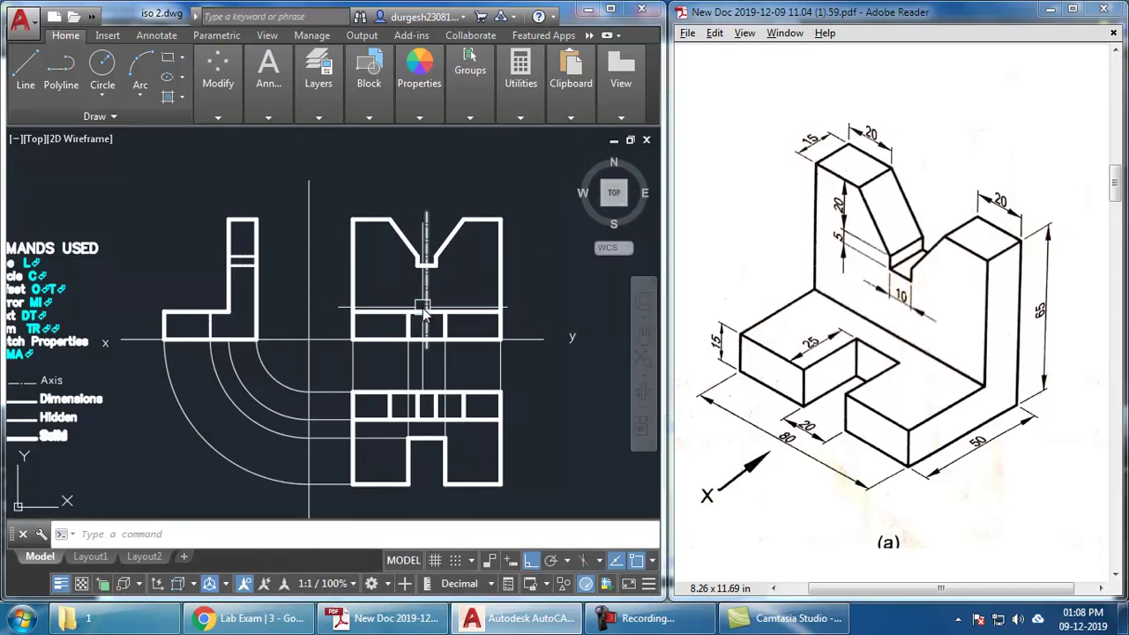
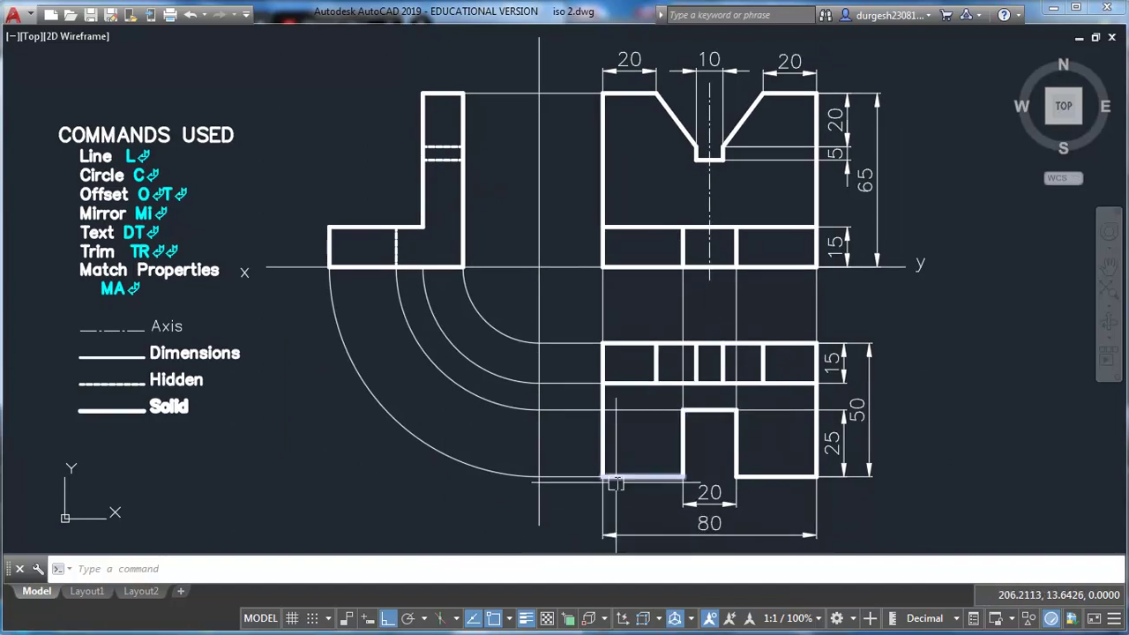
# - Bring up the Onshape model and the isometric PDF, then compare them with the dimensioned views in AutoCAD
pyautogui.hotkey('alt', 'Tab')
pyautogui.hotkey('alt', 'Tab')
pyautogui.hotkey('alt', 'Tab')
pyautogui.hotkey('alt', 'Tab')
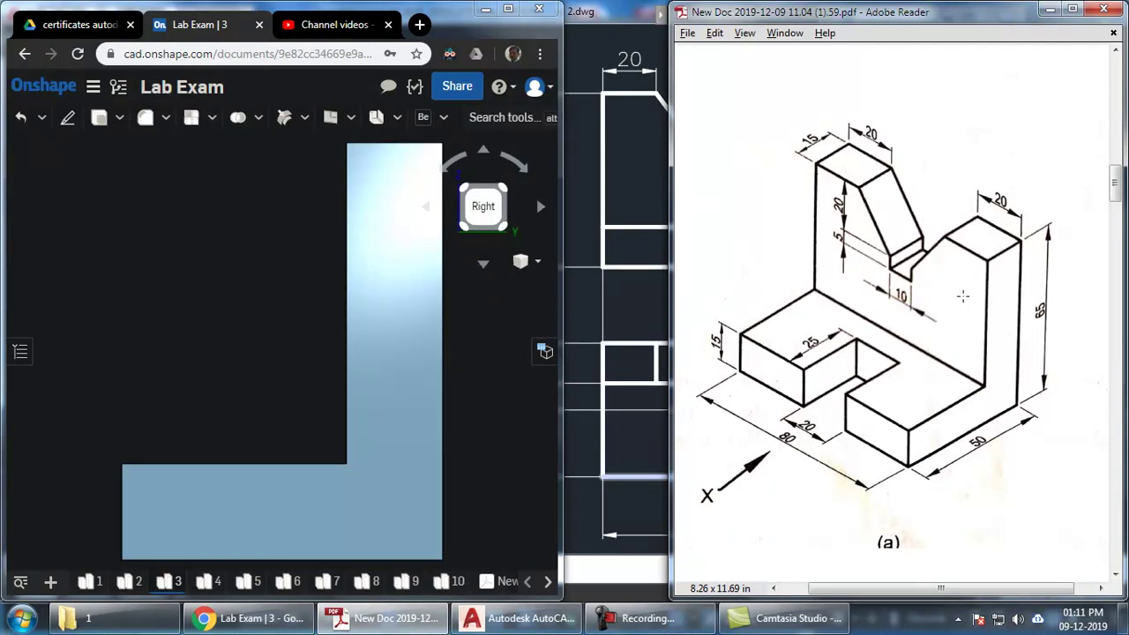
pyautogui.moveTo(1032, 278)
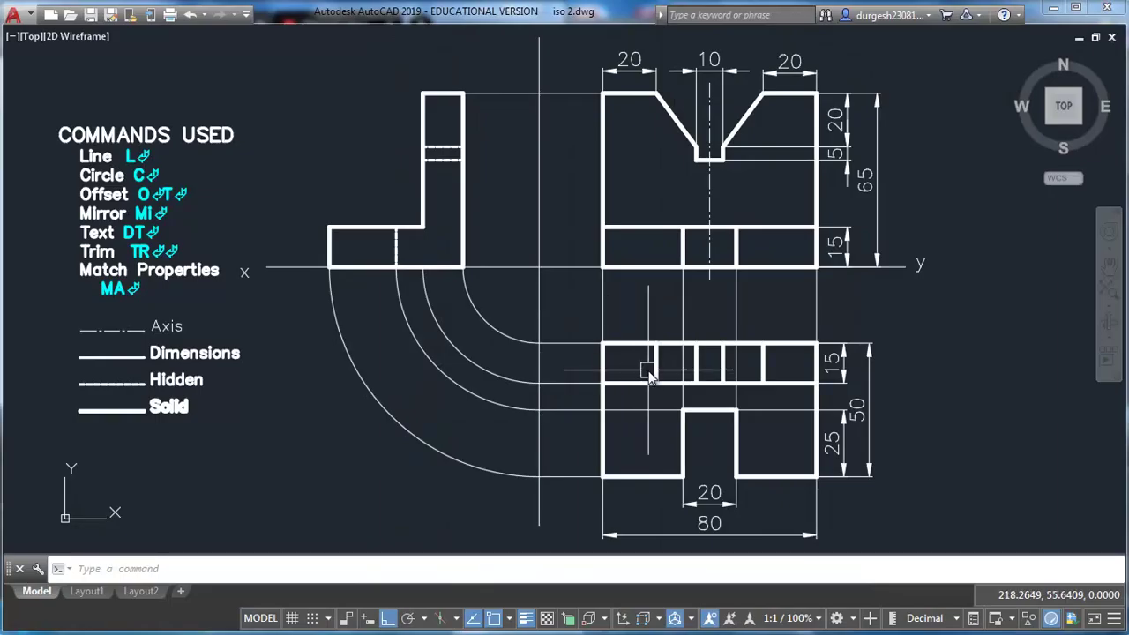
pyautogui.moveTo(639, 414); pyautogui.dragTo(627, 418, button='middle')
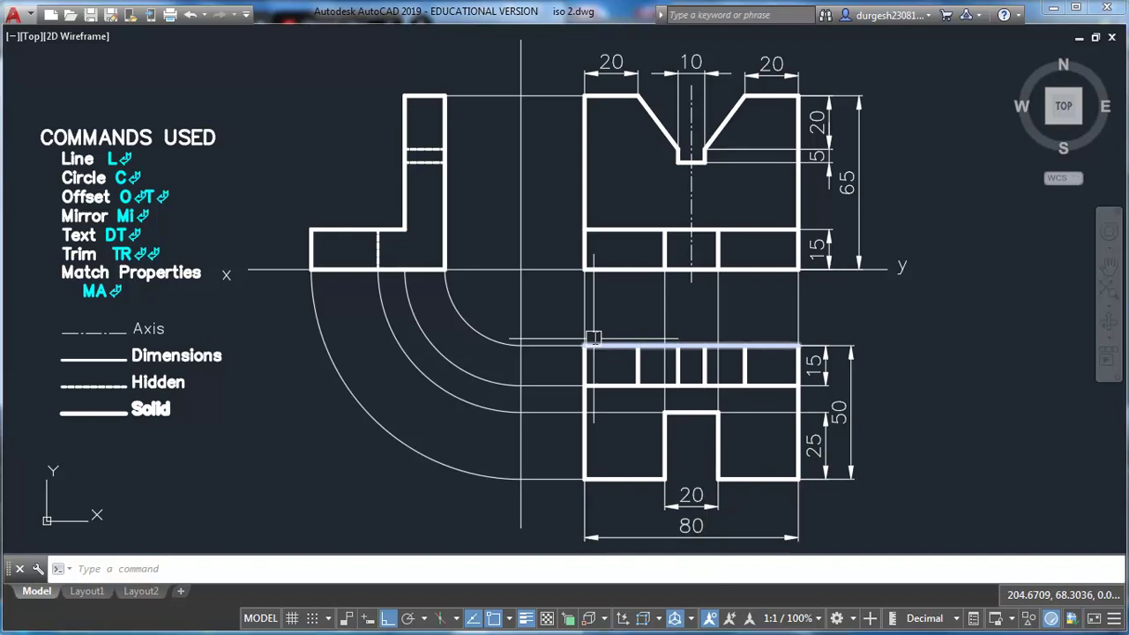
pyautogui.moveTo(609, 337); pyautogui.dragTo(570, 334, button='middle')
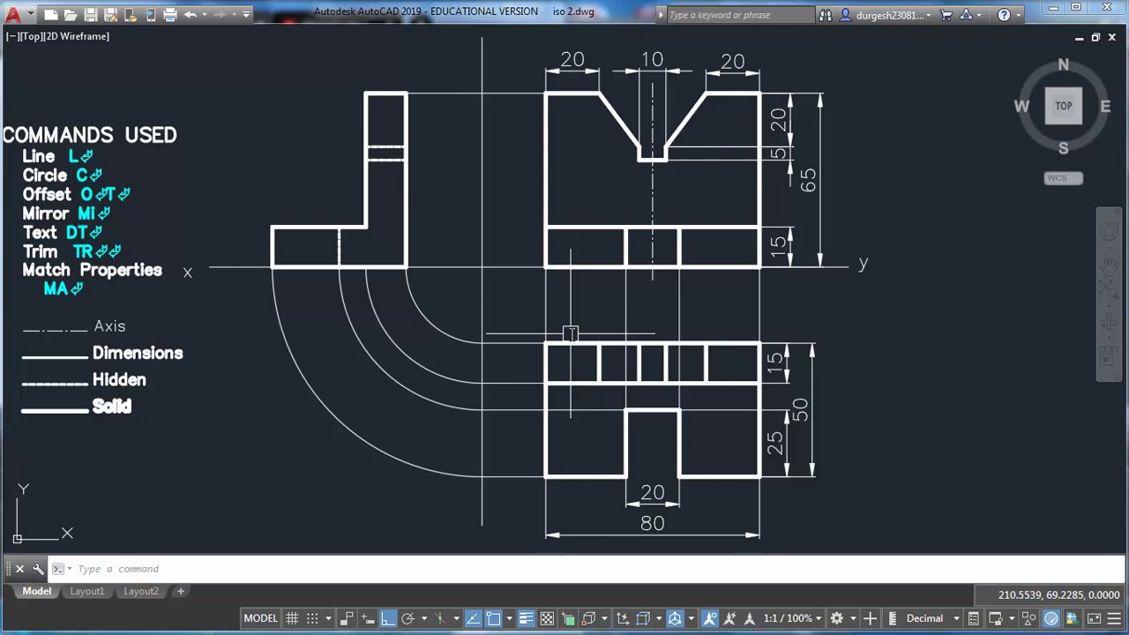
pyautogui.moveTo(663, 370); pyautogui.dragTo(684, 372, button='middle')
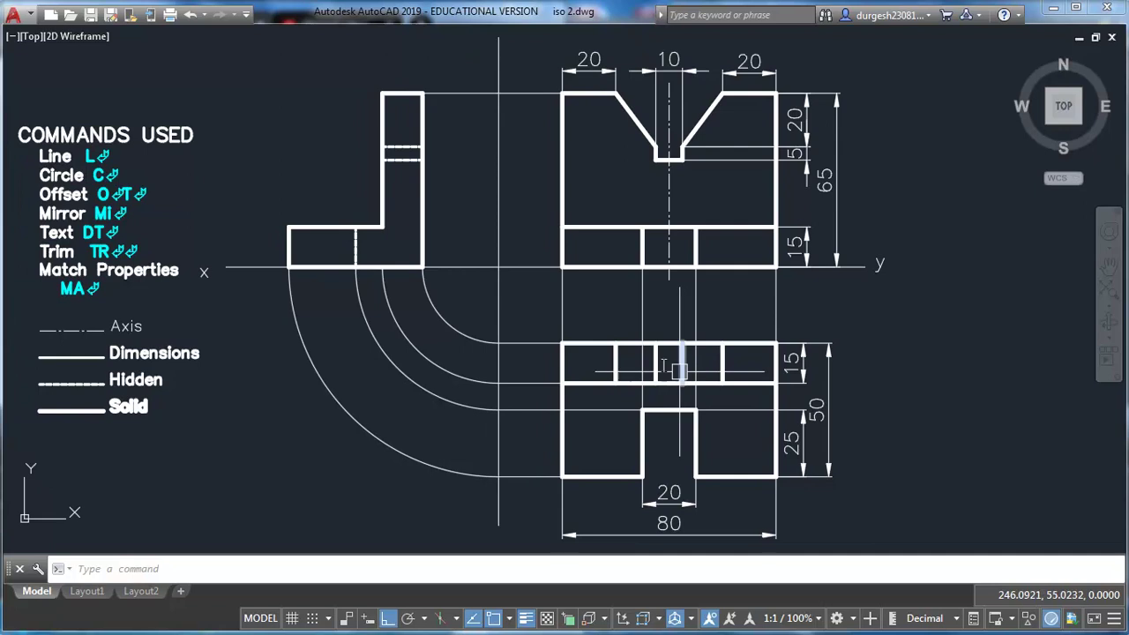
# - Delete the xy line, the vertical reference line, the projection arcs with their horizontal extensions, and the x and y labels
pyautogui.click(521, 253)
pyautogui.click(490, 534)
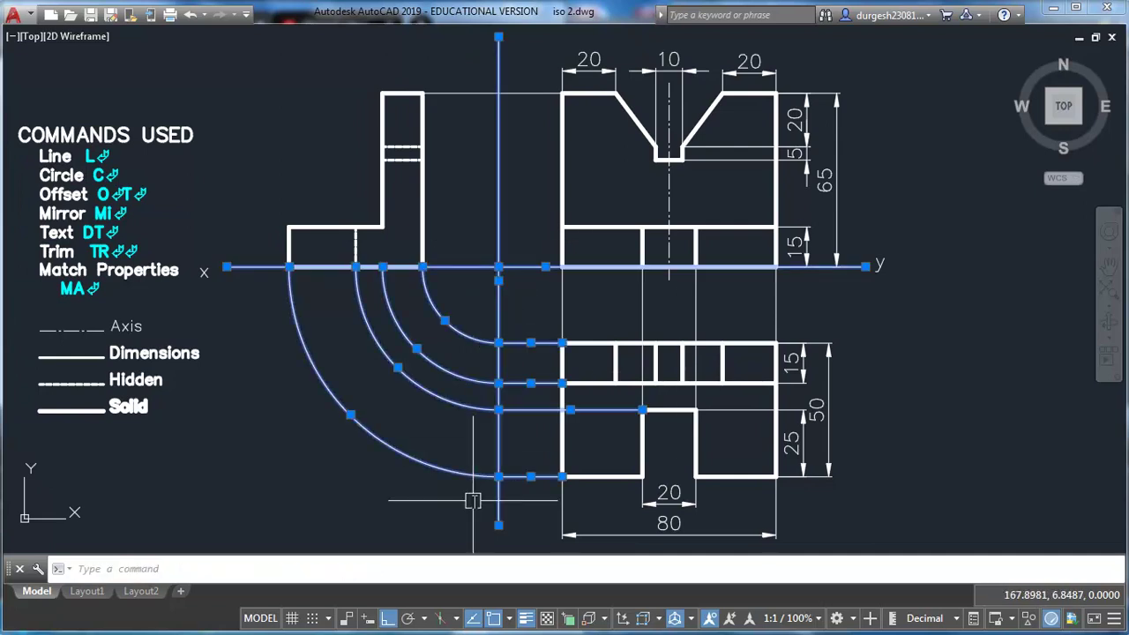
pyautogui.press('Delete')
pyautogui.click(233, 240)
pyautogui.click(199, 278)
pyautogui.press('Delete')
# - Delete the vertical projection lines between the front and top views and the horizontal one between the side and front views
pyautogui.moveTo(871, 265); pyautogui.dragTo(868, 271, button='middle')
pyautogui.click(807, 307)
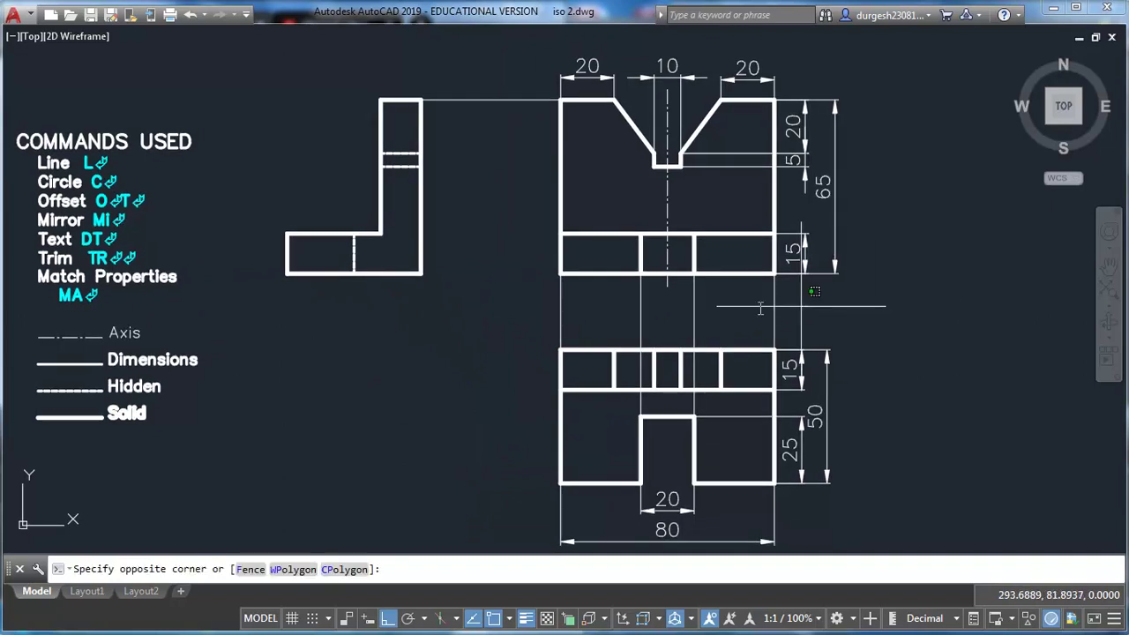
pyautogui.click(527, 326)
pyautogui.press('Delete')
pyautogui.moveTo(847, 324); pyautogui.dragTo(879, 331, button='middle')
pyautogui.click(474, 65)
pyautogui.click(479, 171)
pyautogui.click(498, 75)
pyautogui.click(481, 170)
pyautogui.click(494, 180)
pyautogui.press('Delete')
# - Review the cleaned-up views and turn off the Clean Screen display
pyautogui.moveTo(712, 270); pyautogui.dragTo(702, 263, button='middle')
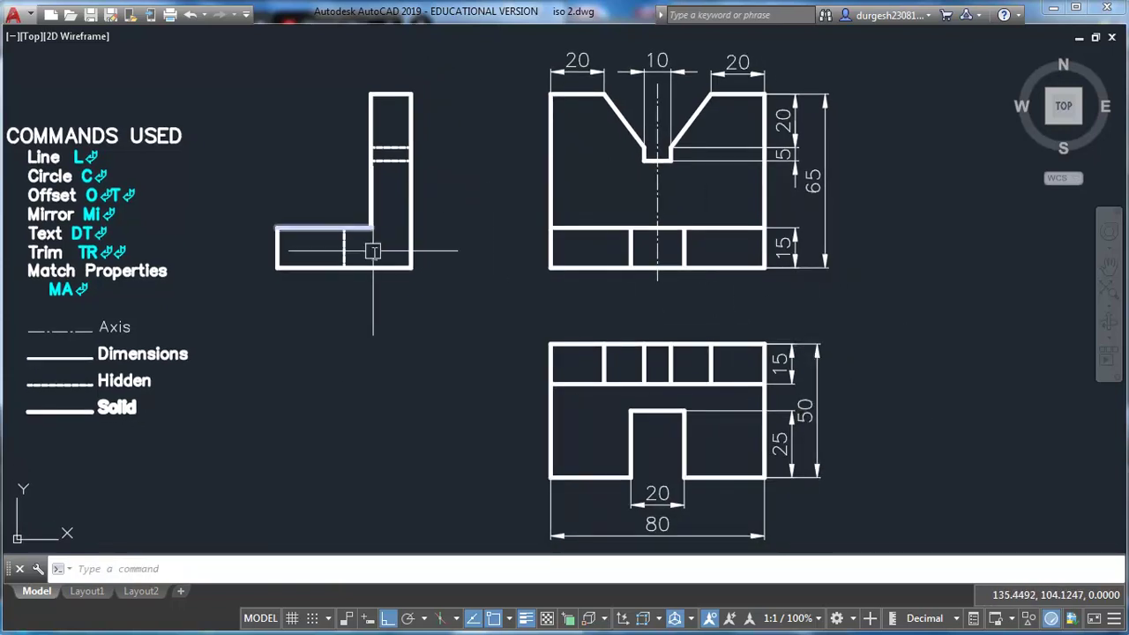
pyautogui.moveTo(644, 315); pyautogui.dragTo(660, 317, button='middle')
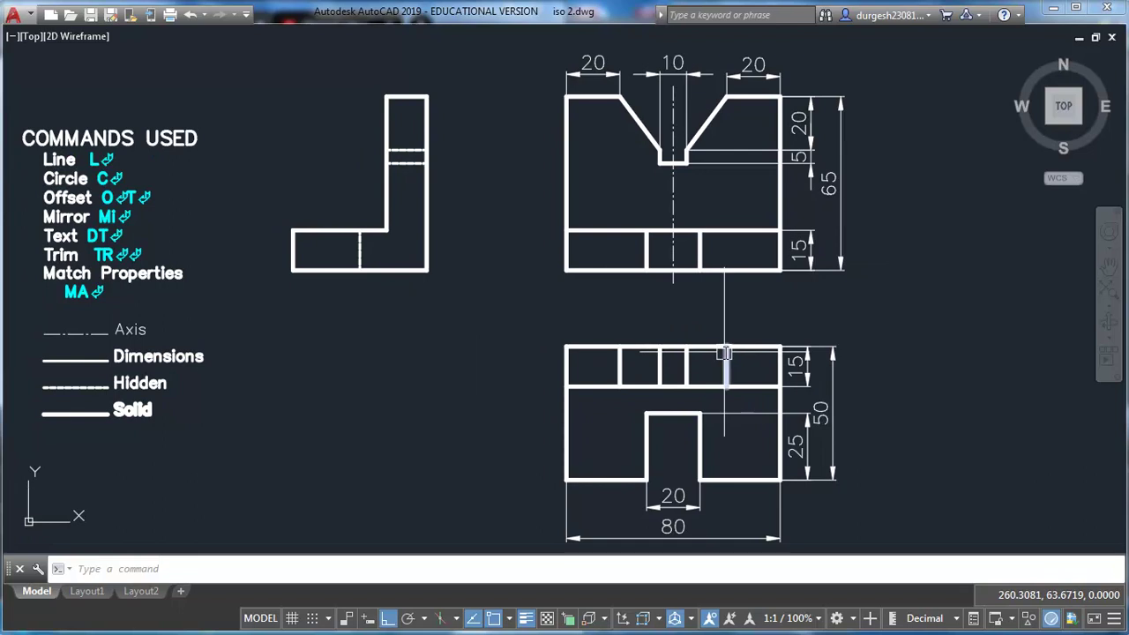
pyautogui.hotkey('ctrl', '0')
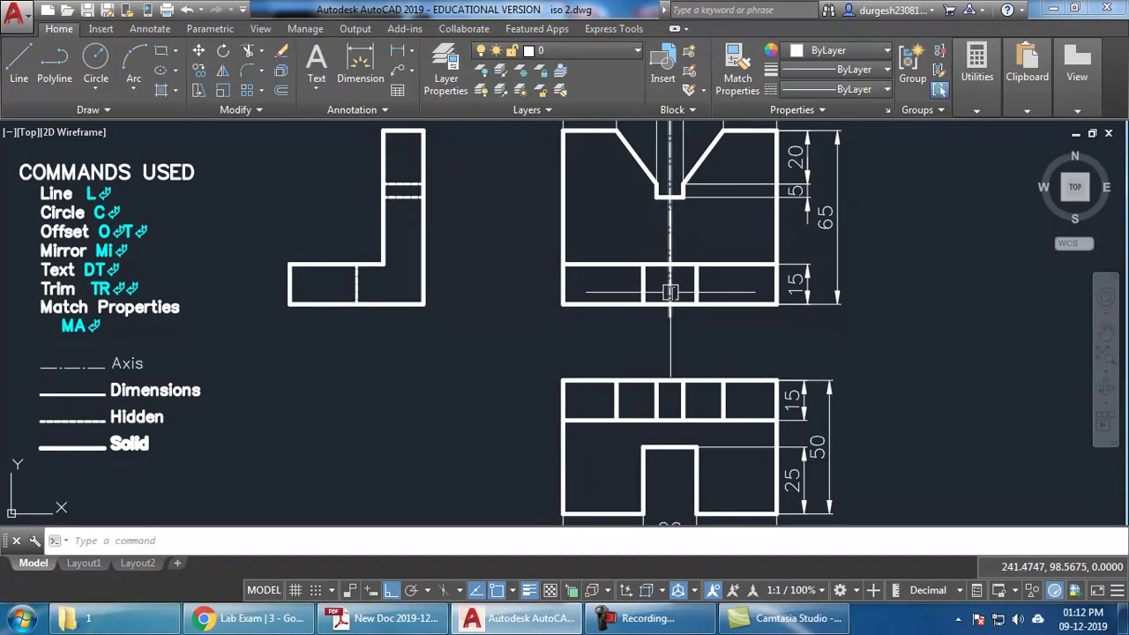
pyautogui.moveTo(732, 329); pyautogui.dragTo(719, 321, button='middle')
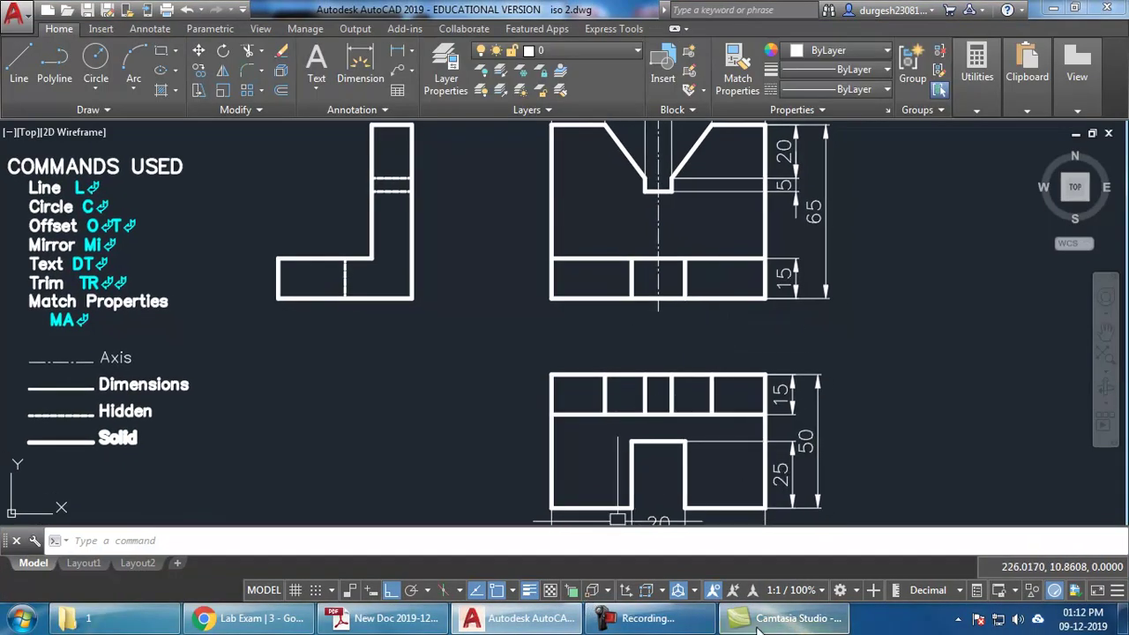
pyautogui.click(668, 623)
pyautogui.click(668, 621)
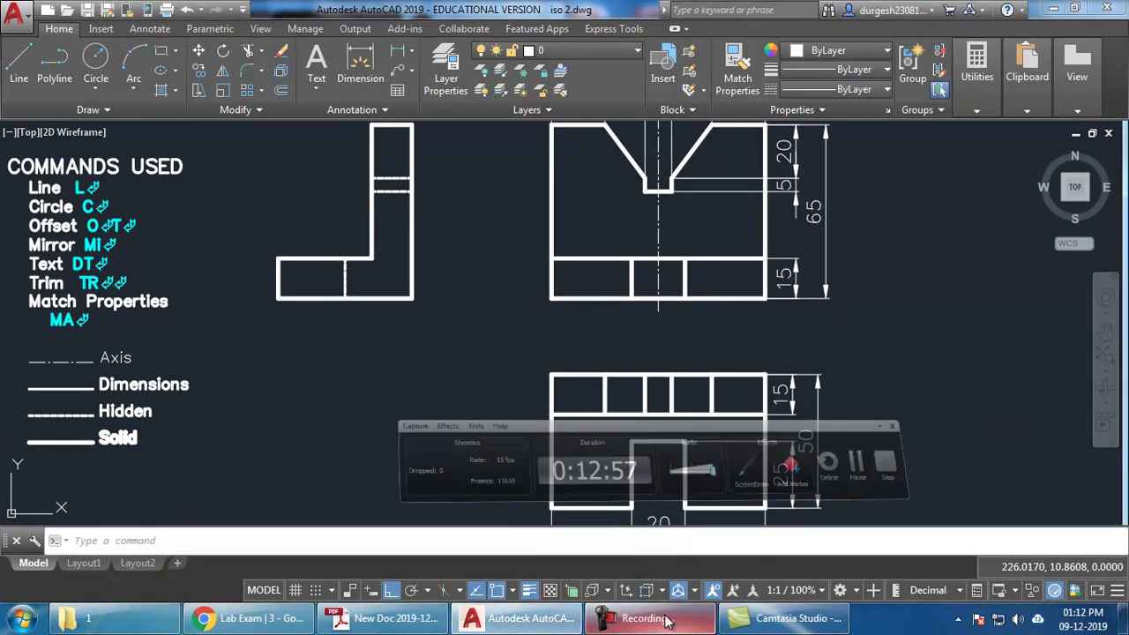